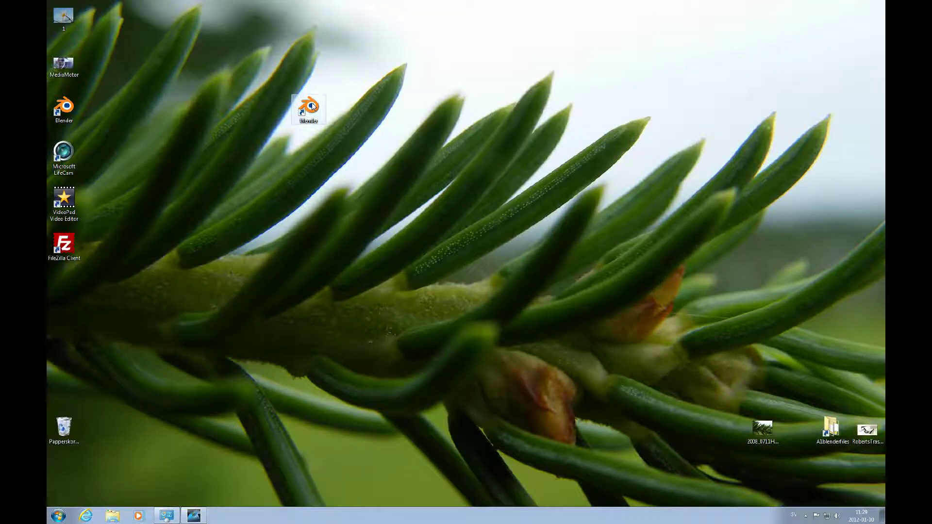
- Launch Blender and delete the default cube from the scene
double_click(312, 107)
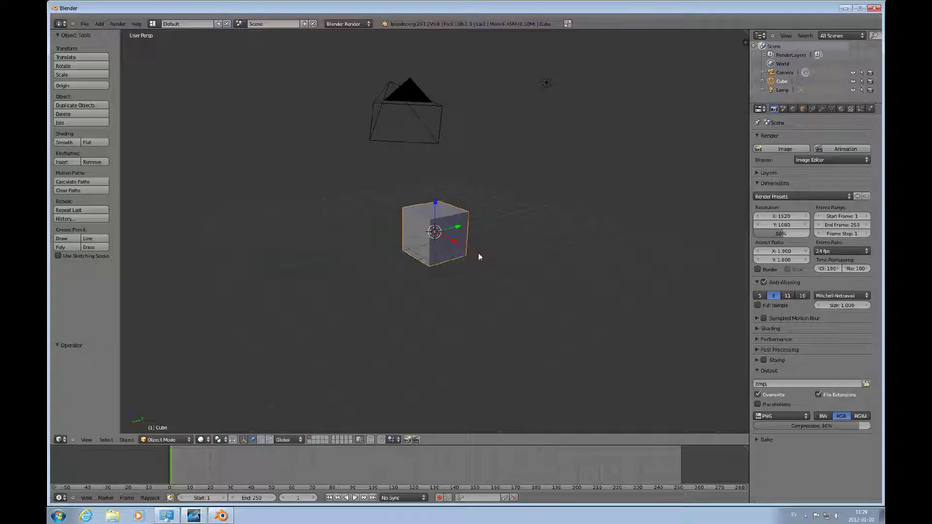
key(KP_7)
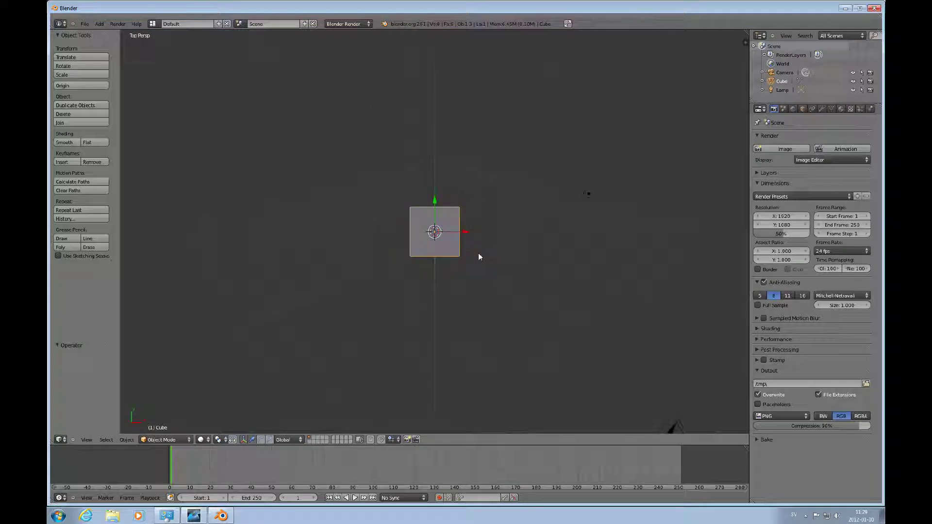
key(x)
click(442, 248)
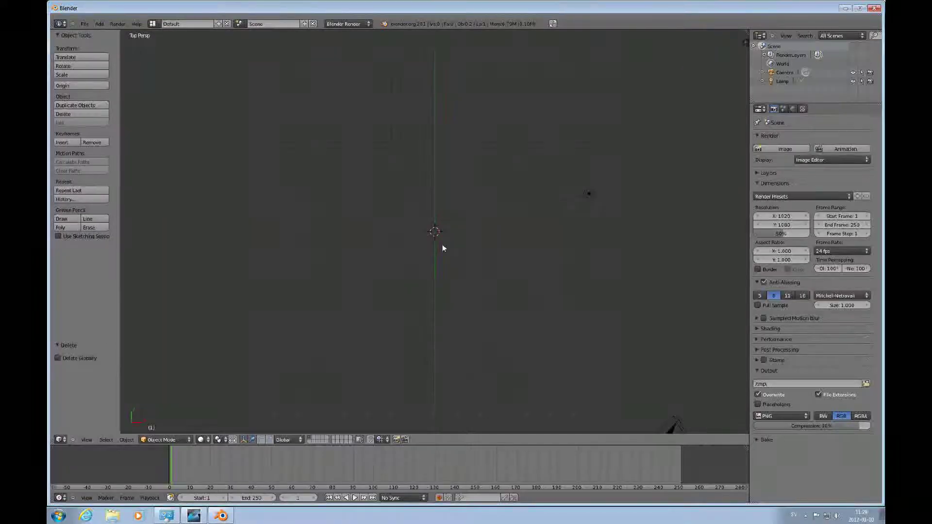
- Add a UV sphere at the scene origin and view it from the front in orthographic projection
key(shift+a)
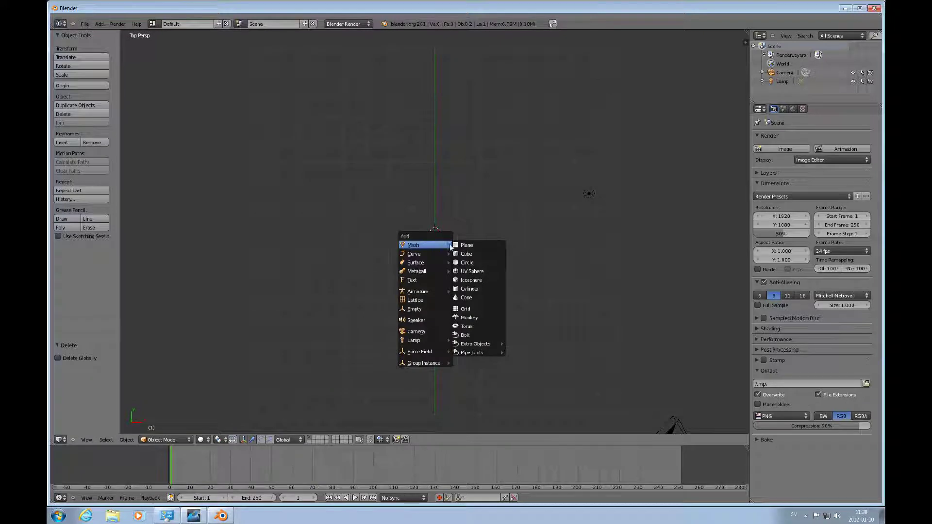
click(472, 271)
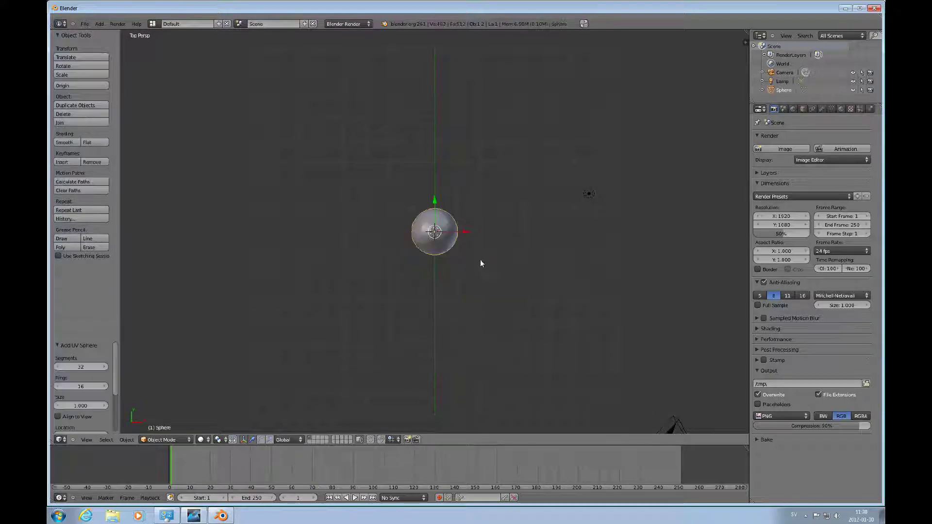
key(KP_1)
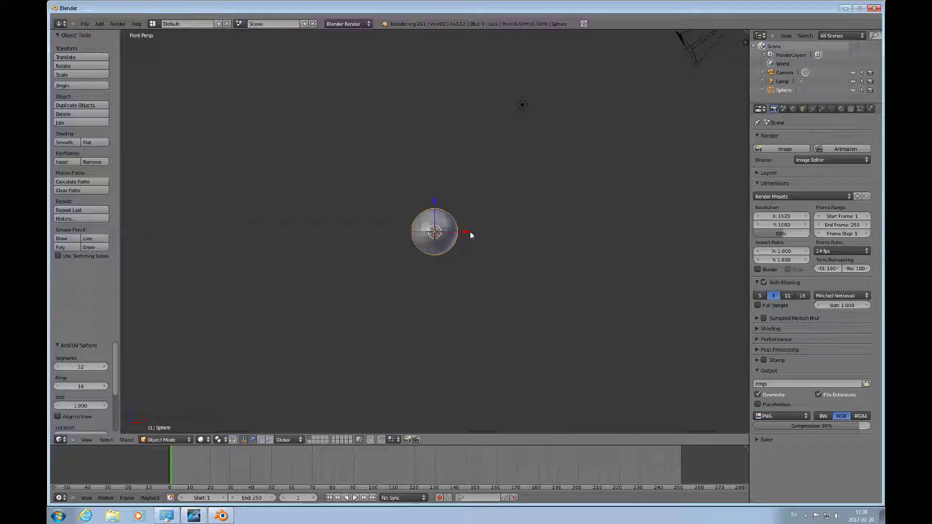
key(KP_5)
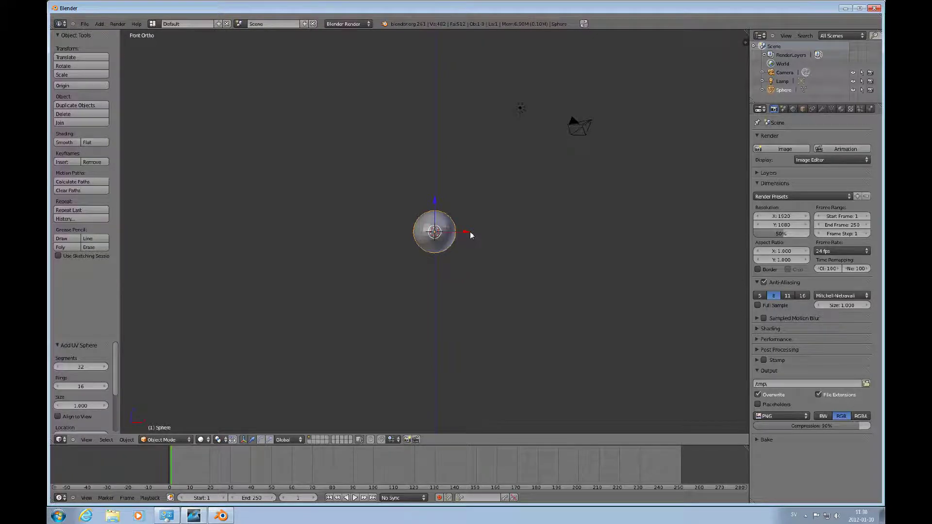
- Rotate the sphere 90° around the X axis
key(ctrl+space)
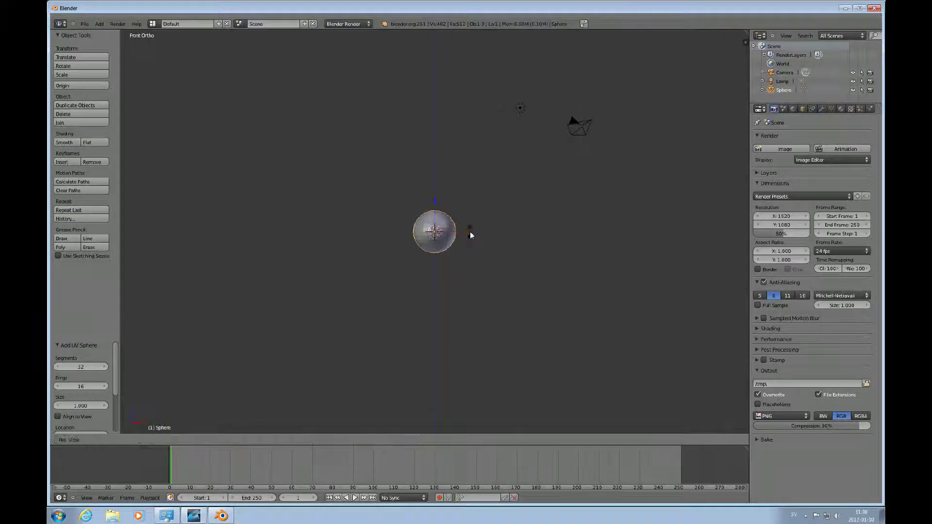
key(r)
key(x)
key(9)
key(0)
key(Return)
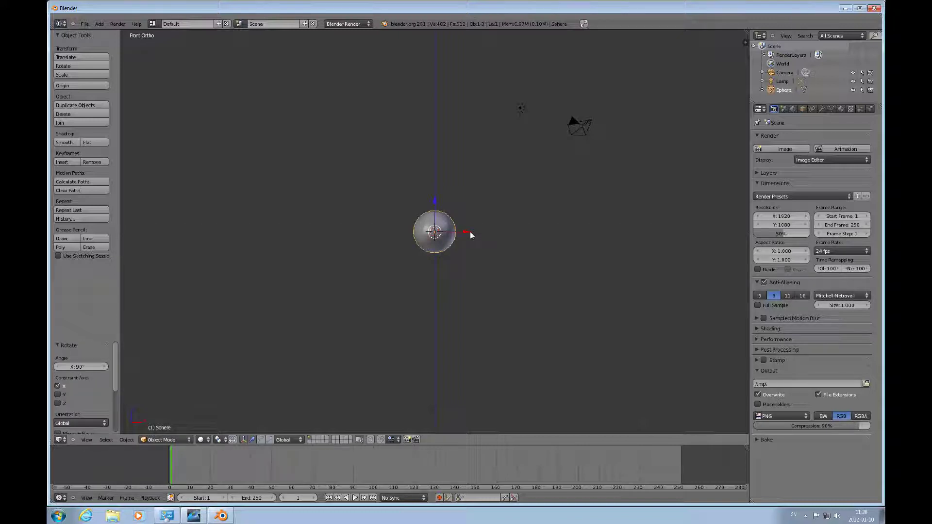
- In top view with face selection, select the upper half of the sphere's faces and separate the selection into its own object
key(KP_7)
key(Tab)
scroll(473, 240, up, 5)
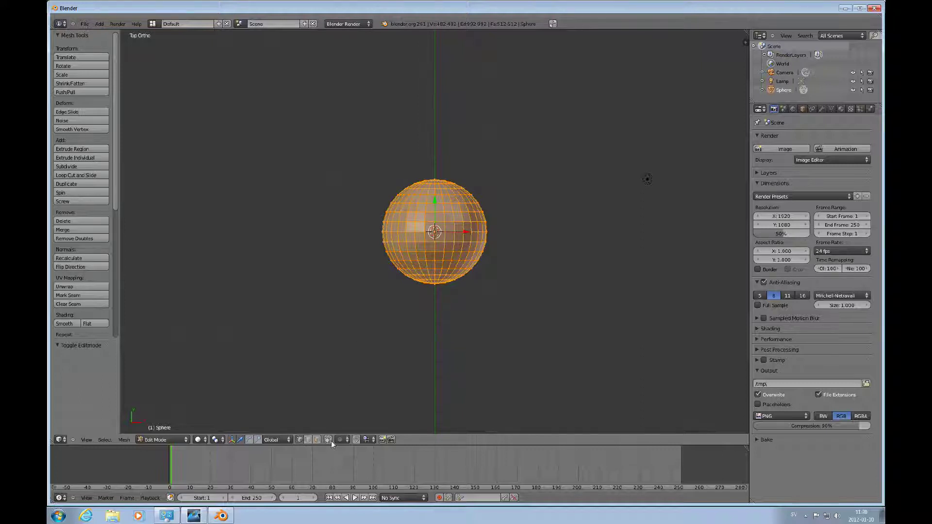
click(316, 440)
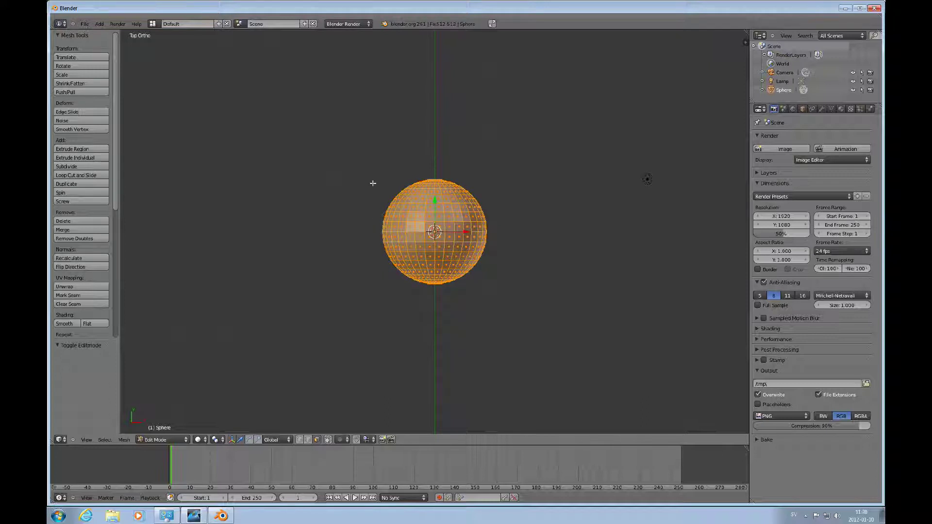
key(a)
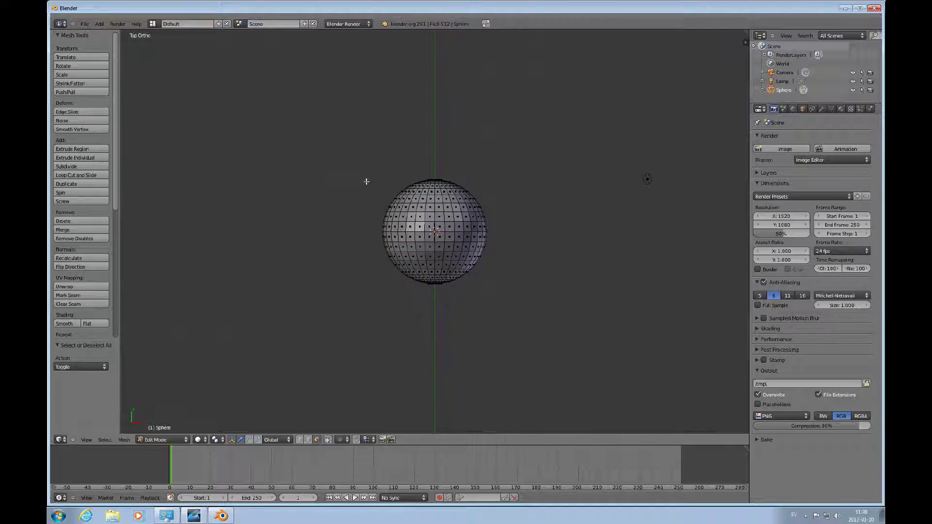
key(b)
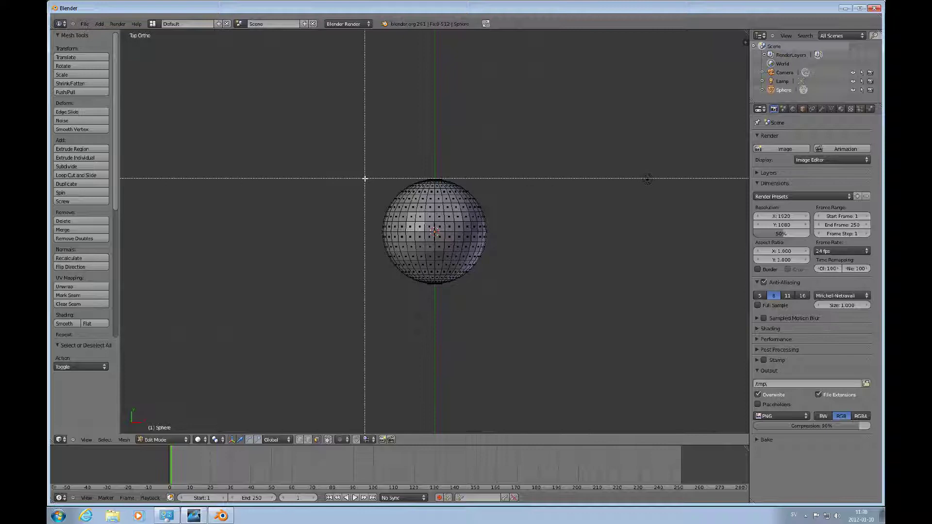
drag(366, 178, 511, 230)
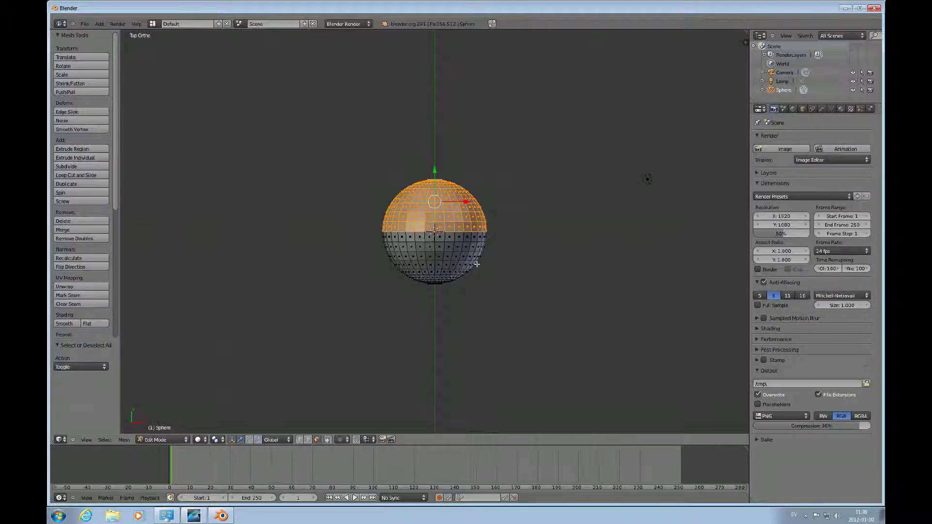
key(p)
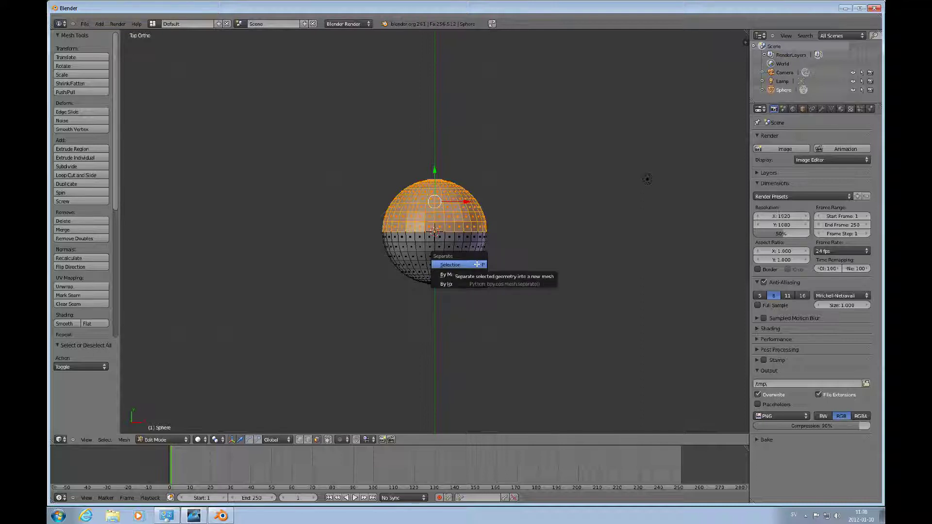
click(478, 264)
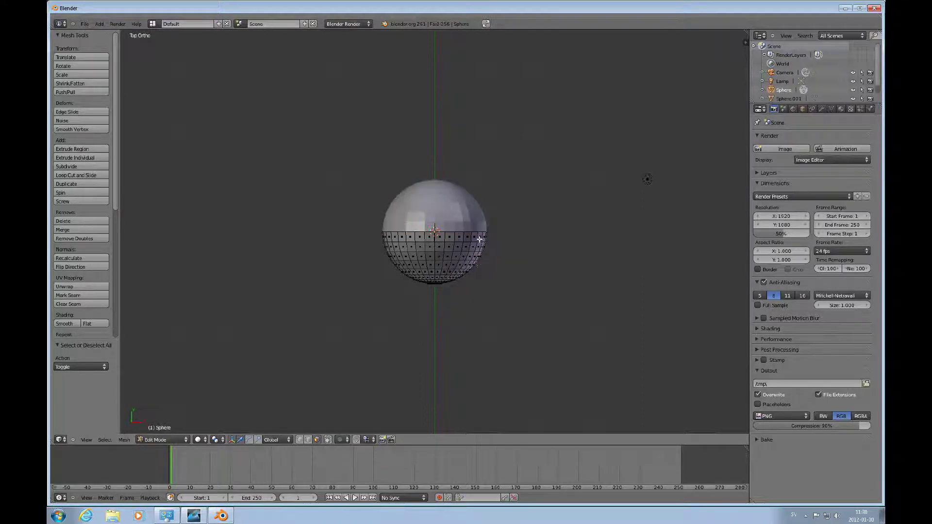
- Move the upper half-sphere about 2.2 units along X and the lower half-sphere about -2.05 units along X
key(Tab)
right_click(438, 207)
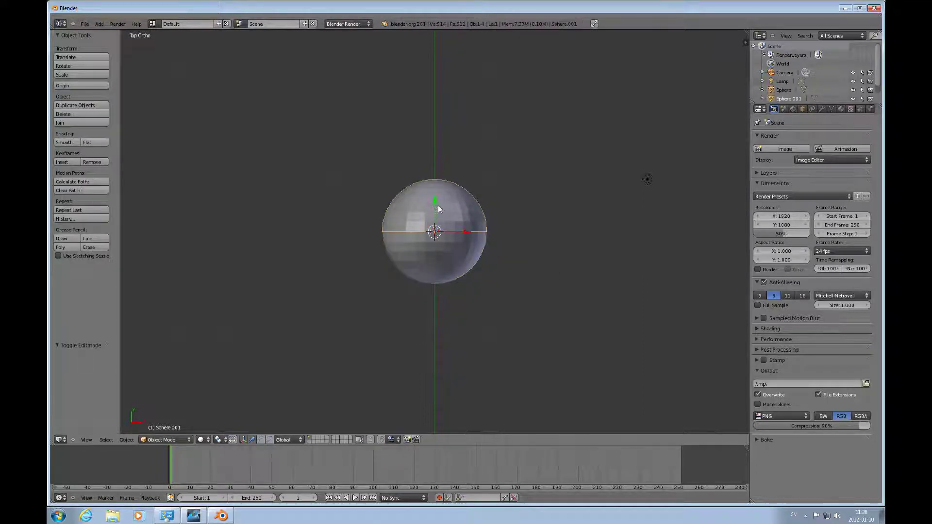
drag(464, 235, 579, 239)
right_click(460, 257)
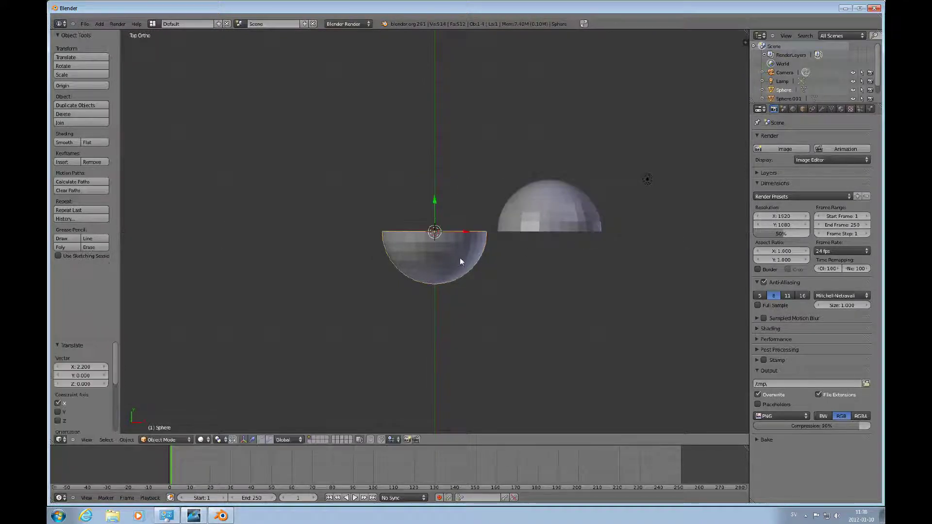
drag(469, 233, 360, 224)
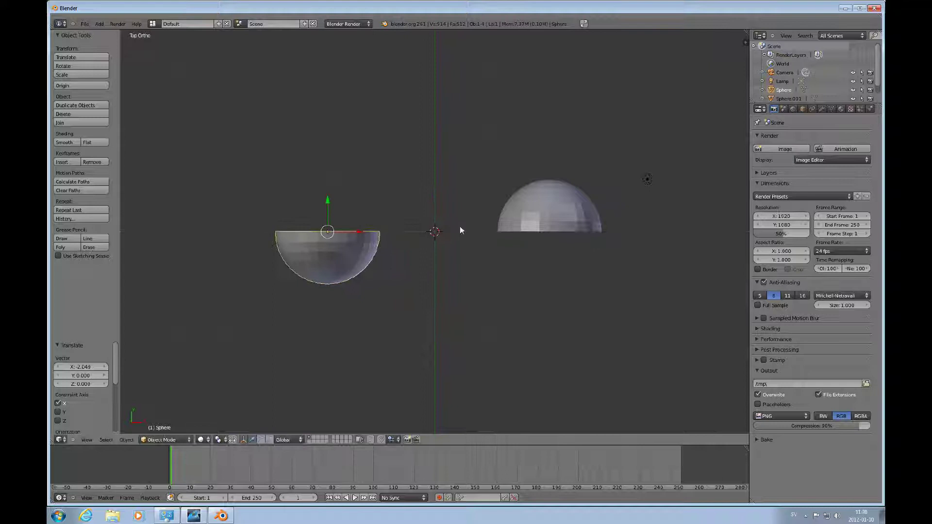
- Shift the upper half-sphere about -0.39 units along X, closer to the origin
right_click(552, 221)
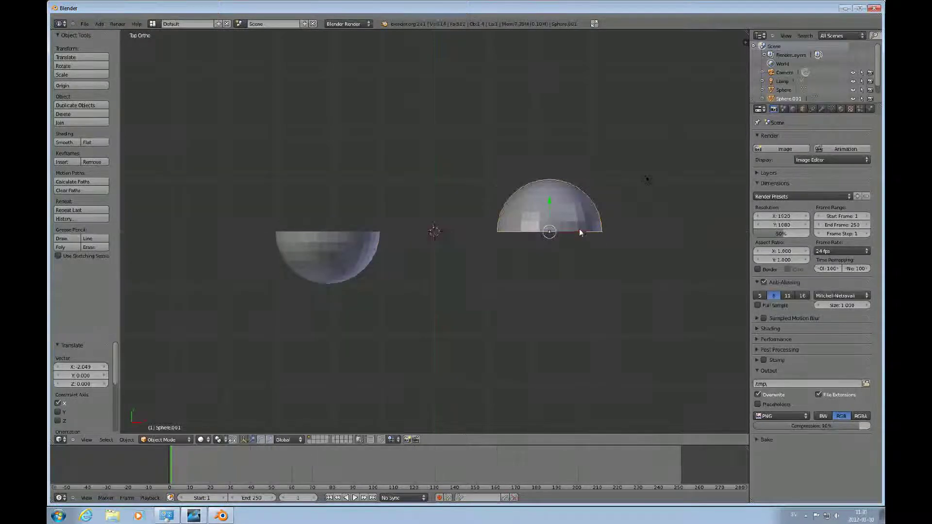
key(g)
key(x)
click(556, 235)
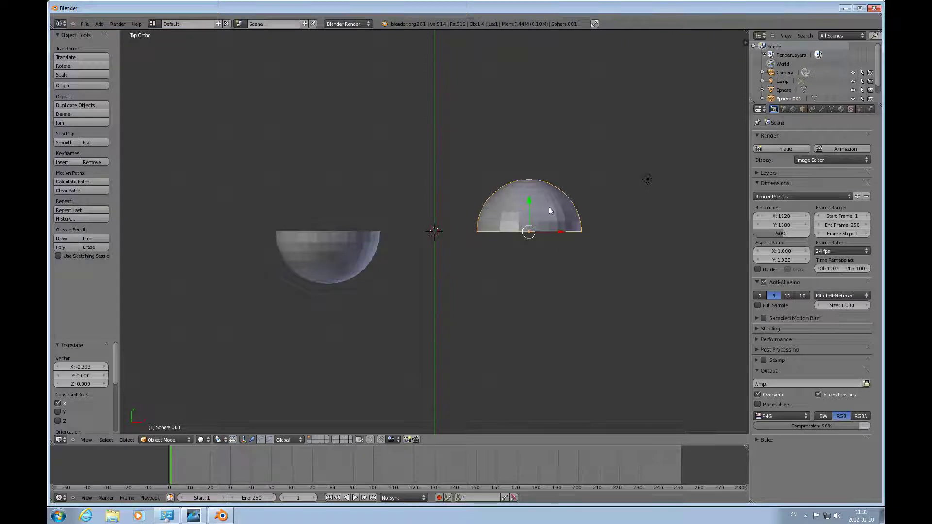
- In the upper half-sphere's mesh, select all dome faces except the two rows nearest the flat rim
key(Tab)
scroll(546, 211, up, 2)
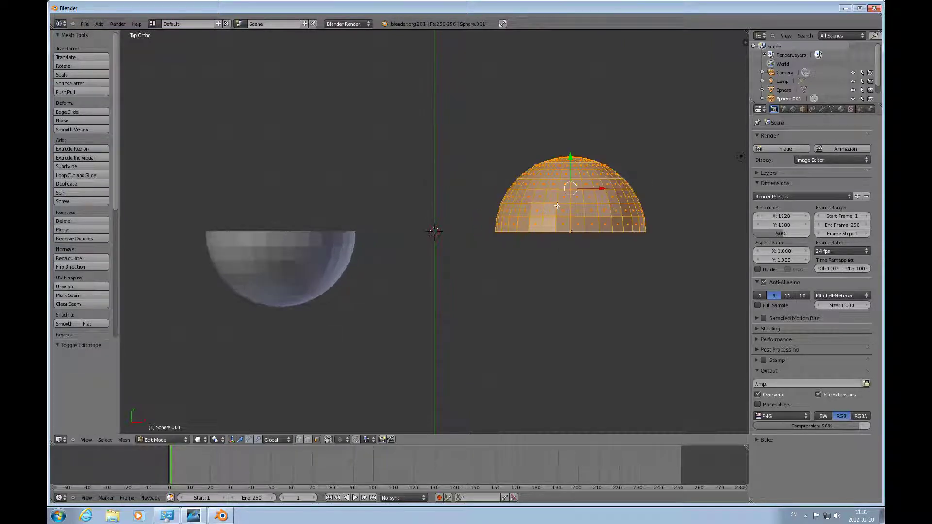
ctrl+scroll(556, 206, down, 3)
scroll(536, 183, up, 3)
scroll(536, 182, down, 2)
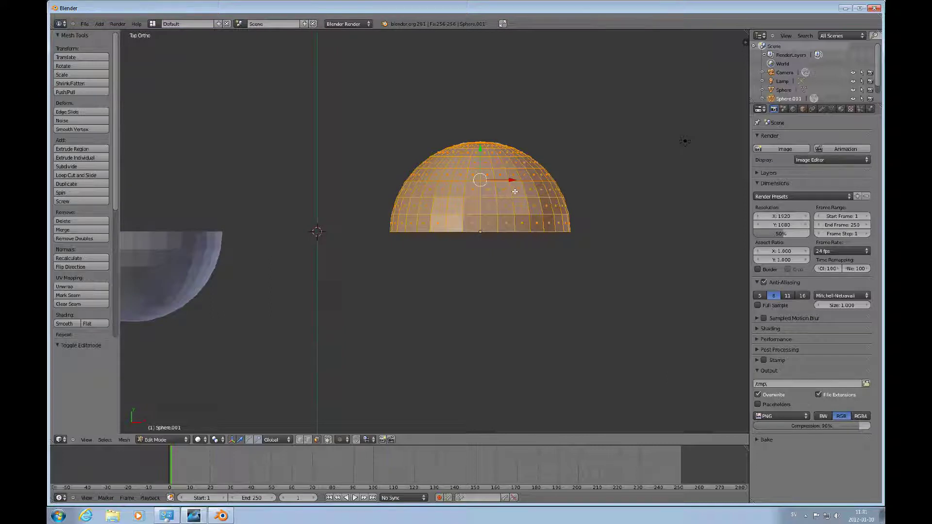
key(a)
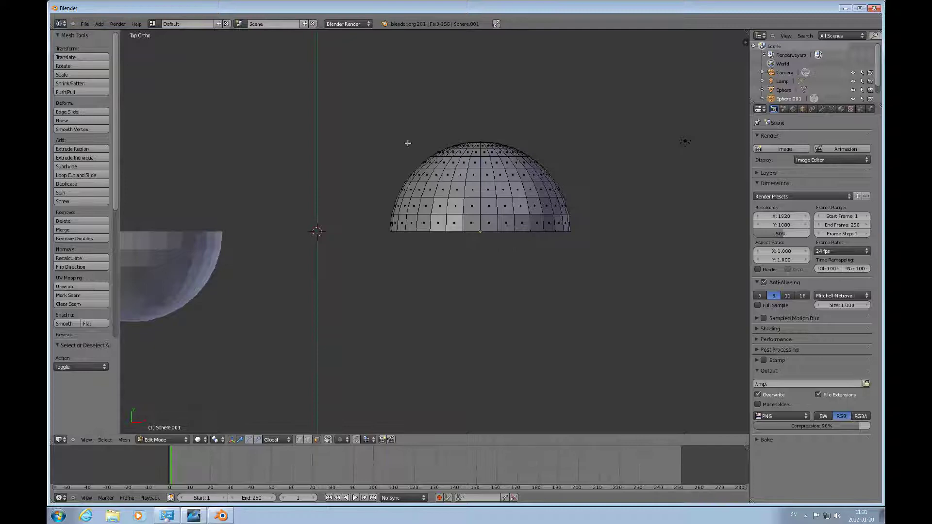
key(b)
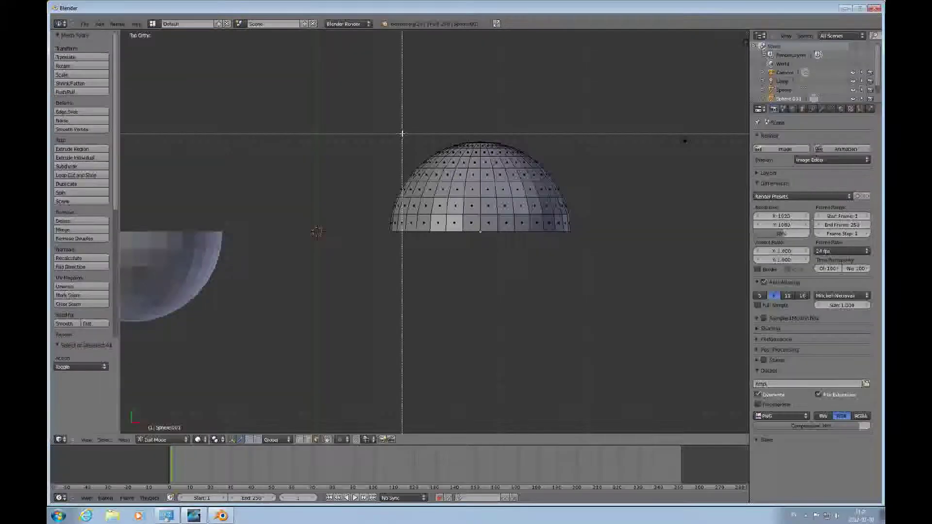
drag(387, 132, 595, 195)
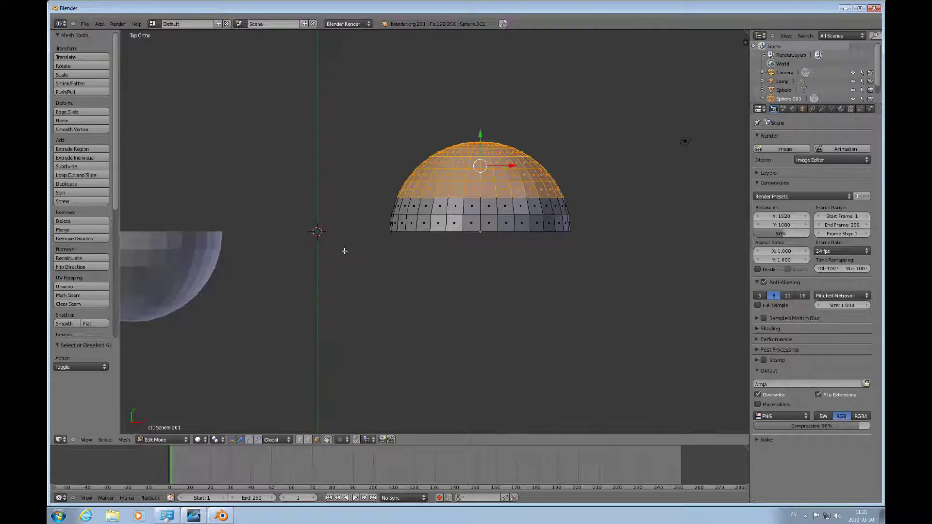
- Create a vertex group named Emitter from the selected dome faces and test selecting and deselecting it
click(830, 110)
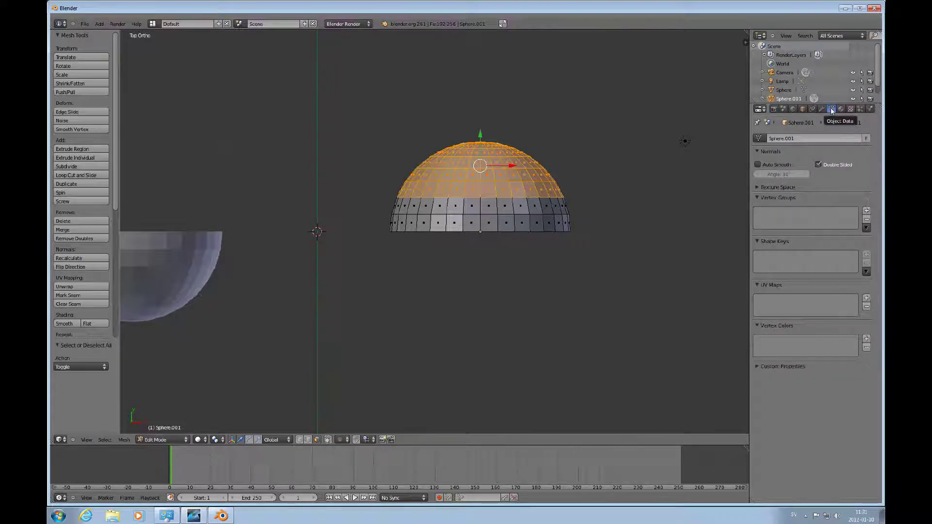
click(866, 211)
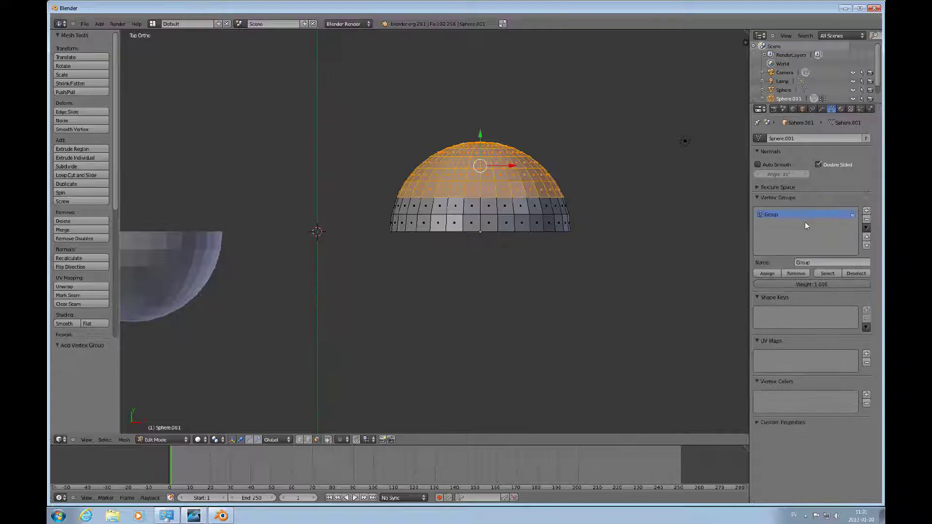
click(814, 263)
text(Emitter)
key(Return)
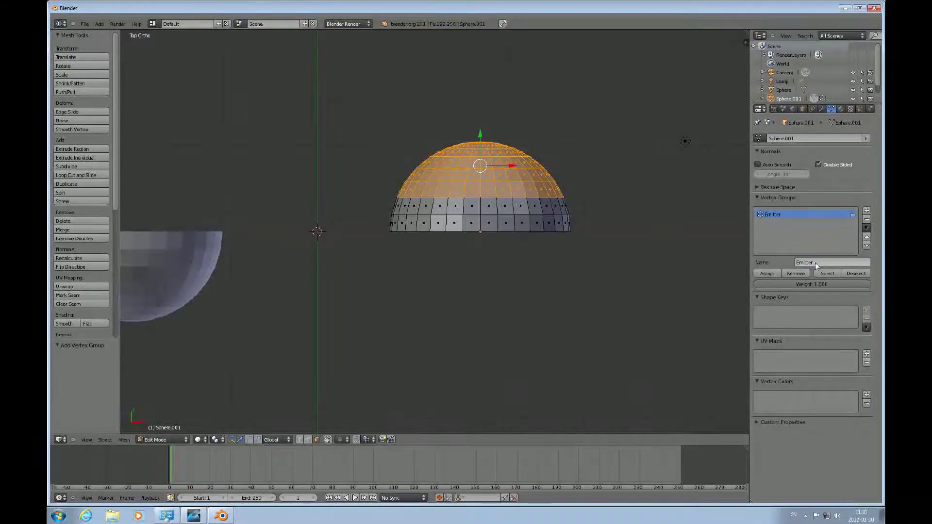
click(856, 274)
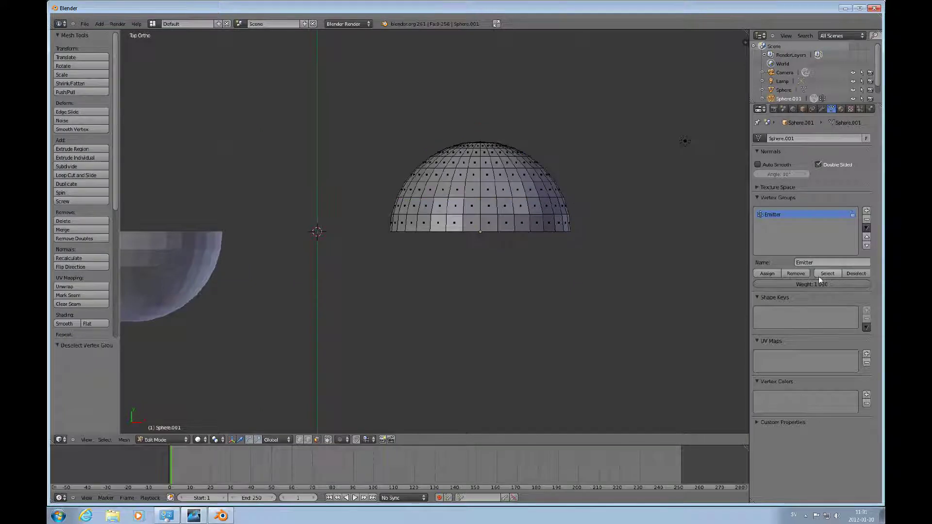
click(824, 273)
click(854, 274)
- In the lower half-sphere's mesh, select all bowl faces except the two rows nearest the flat rim
scroll(433, 261, up, 1)
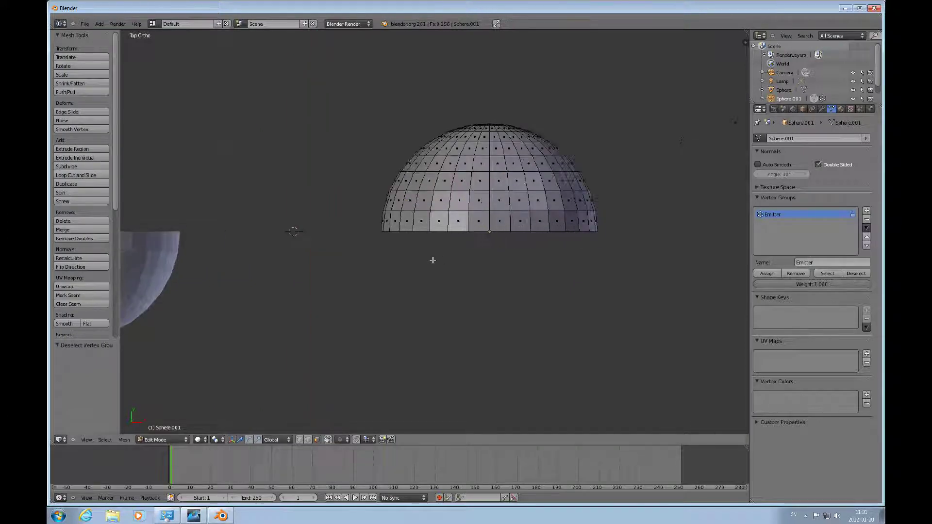
ctrl+scroll(433, 260, right, 1)
ctrl+scroll(459, 268, left, 5)
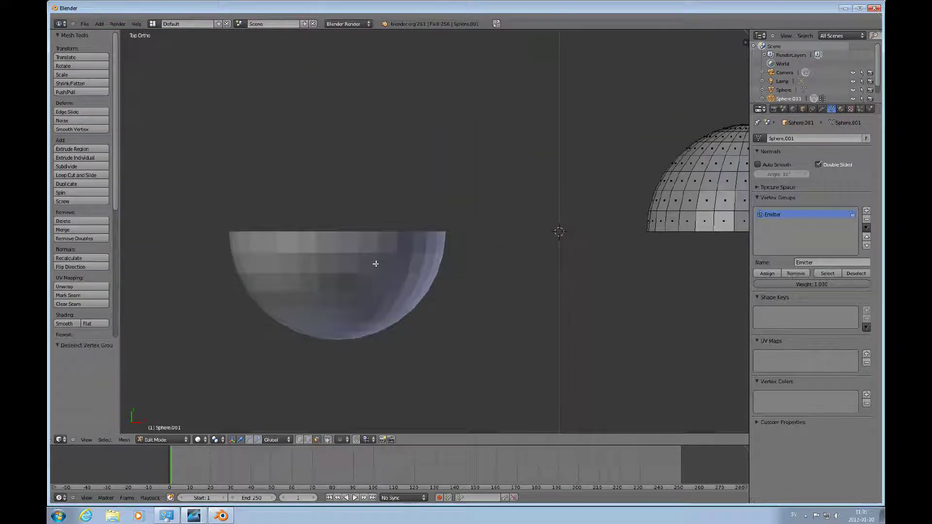
key(Tab)
right_click(375, 262)
key(Tab)
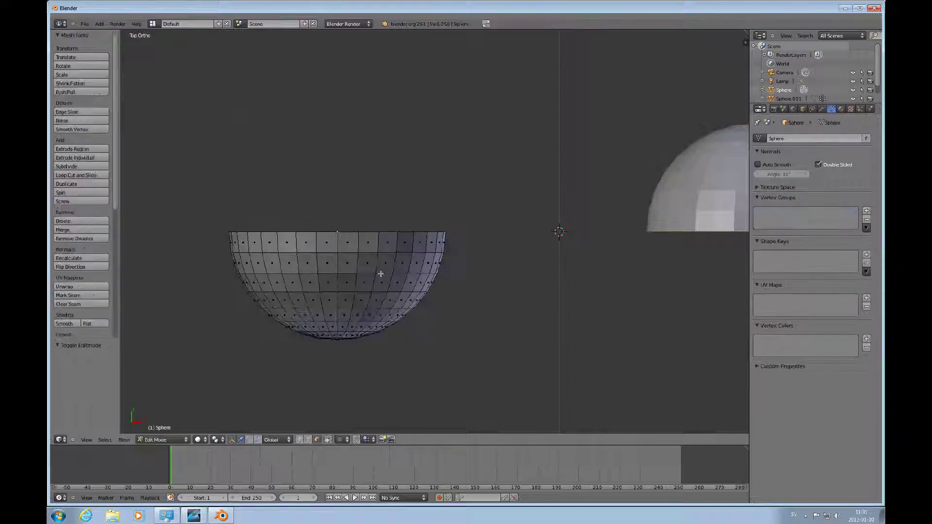
key(b)
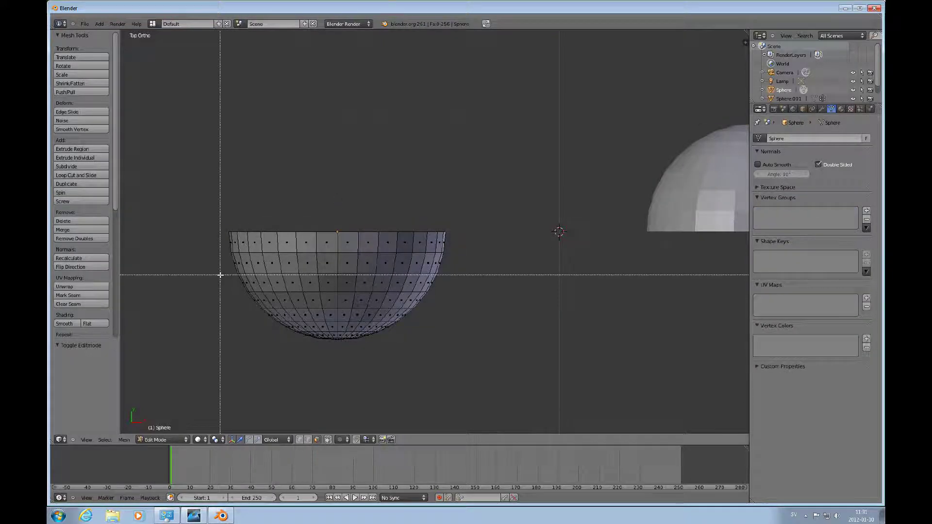
drag(221, 275, 500, 355)
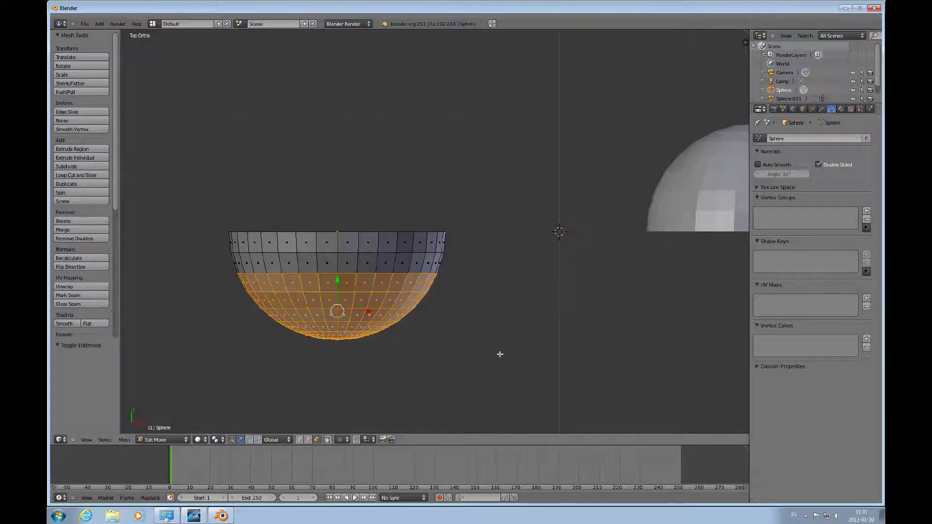
- Create a vertex group named Emitter from the selected bowl faces and test deselecting and selecting it
click(866, 211)
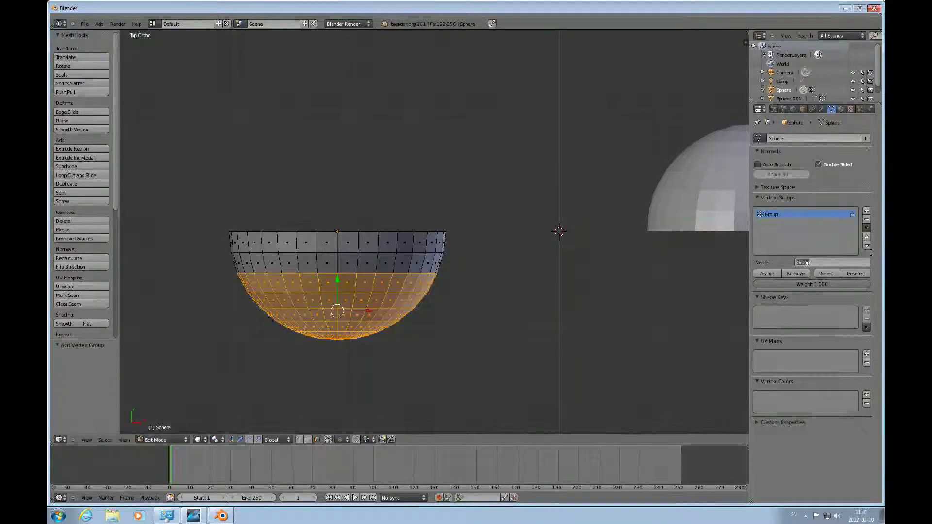
text(Emi)
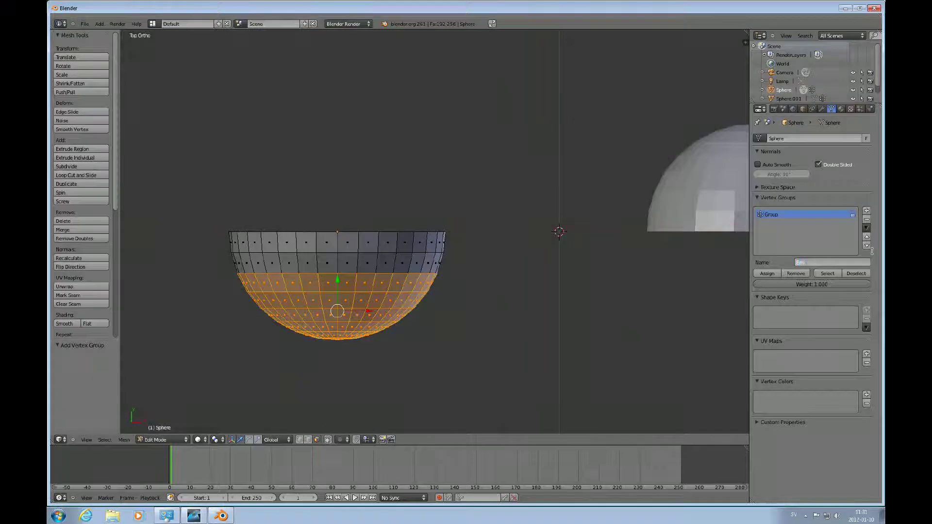
text(tter)
key(Return)
click(858, 274)
click(835, 273)
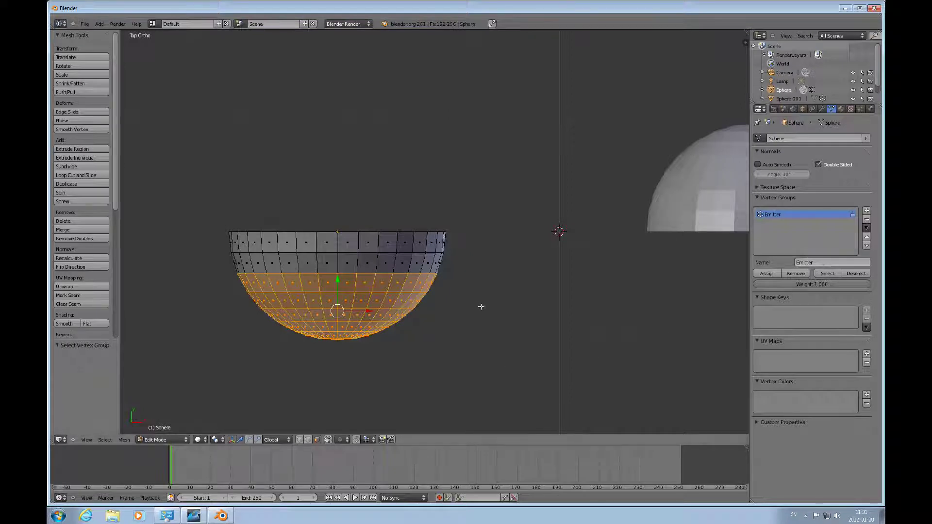
- Leave the half-sphere's mesh editing, add a cube at the origin and scale it down to about 0.099
scroll(481, 306, down, 6)
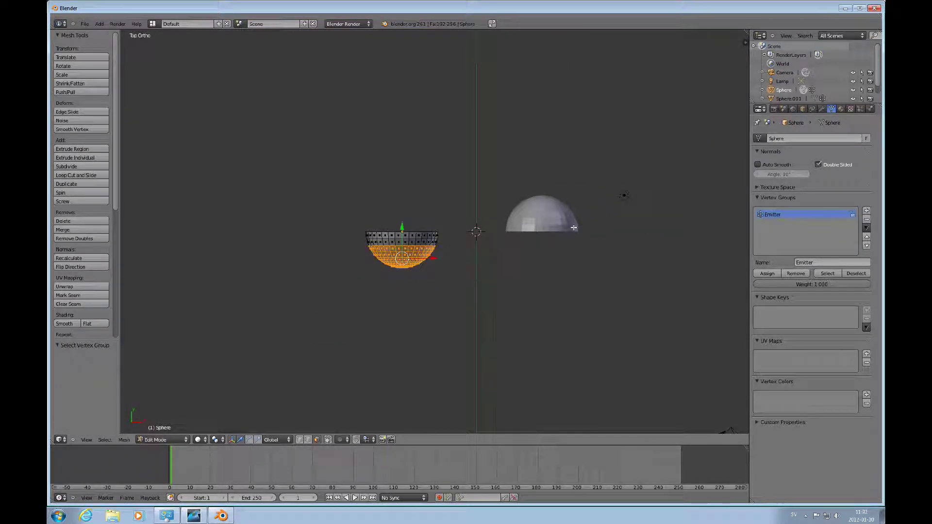
scroll(483, 262, up, 4)
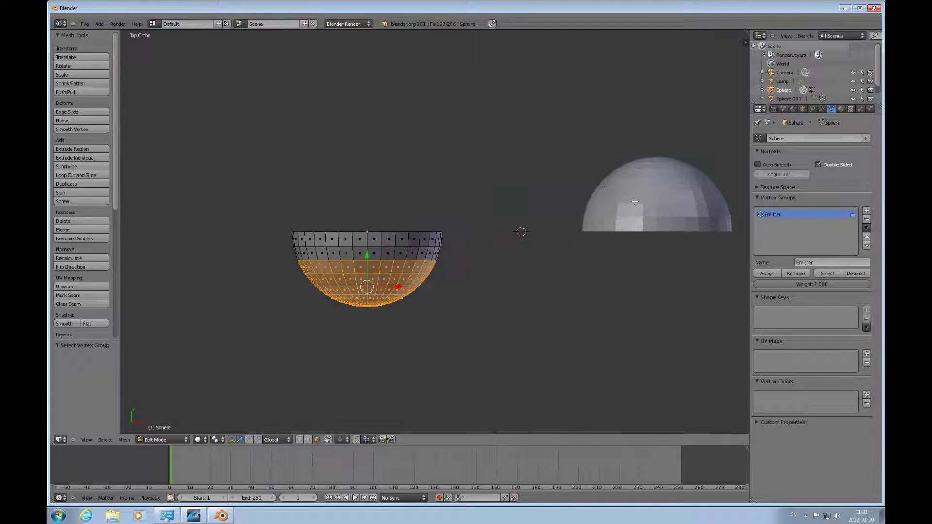
scroll(660, 206, down, 3)
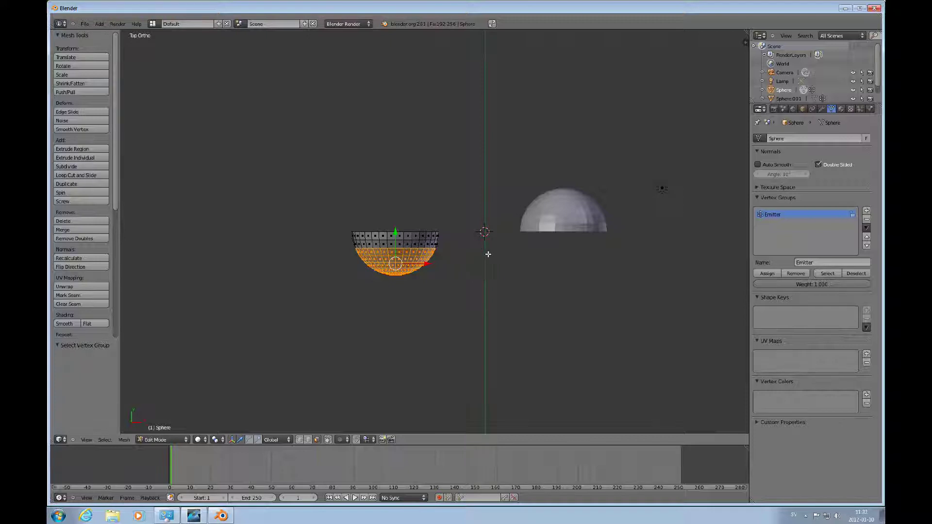
key(Tab)
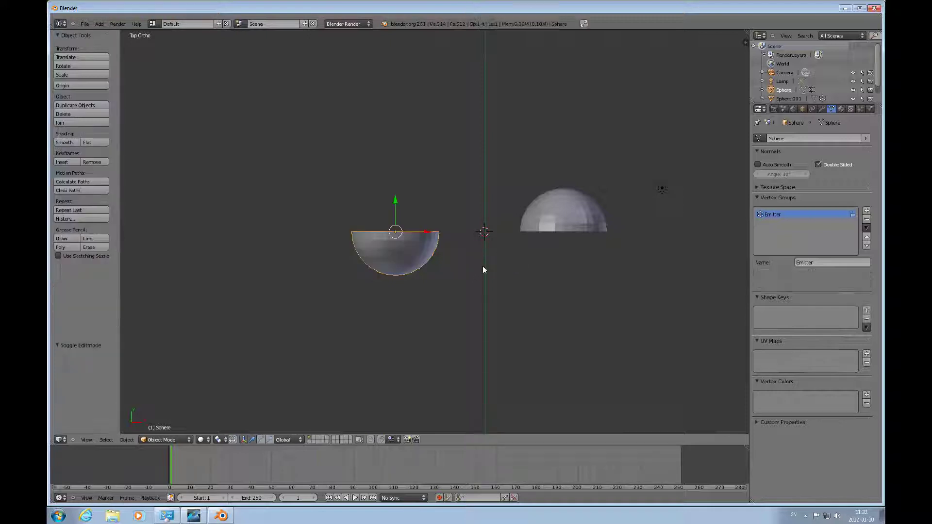
key(shift+a)
mouse_move(483, 244)
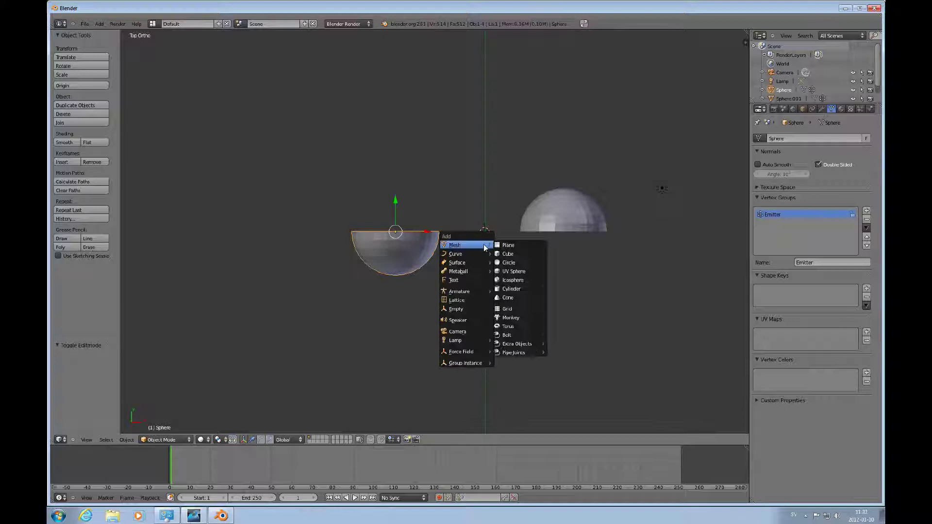
click(507, 255)
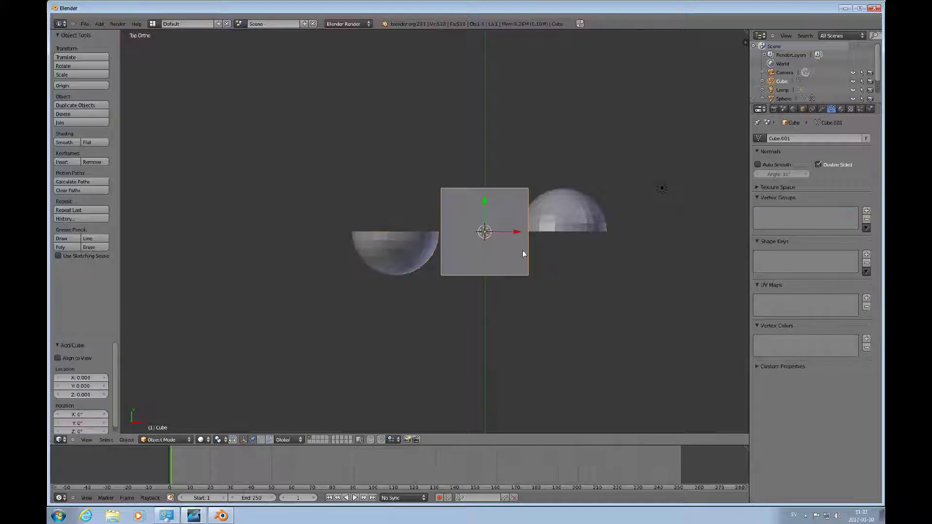
key(s)
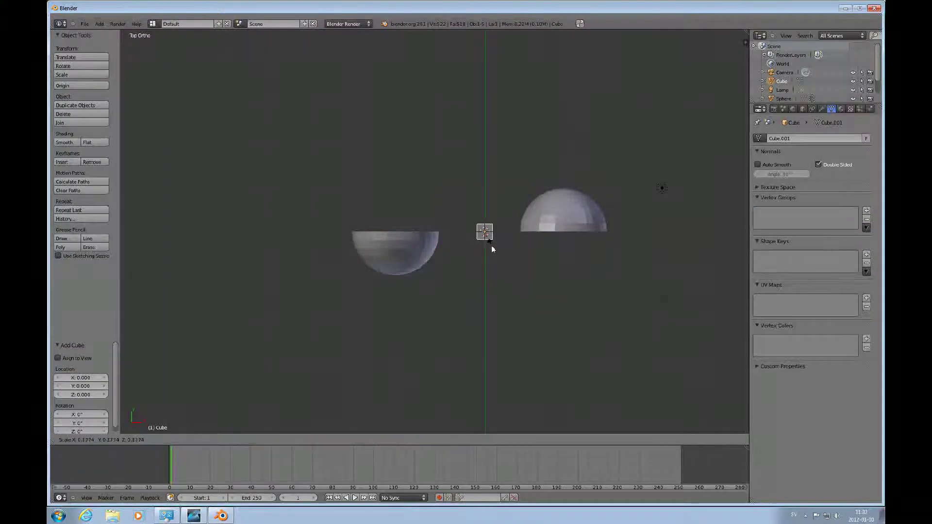
click(487, 240)
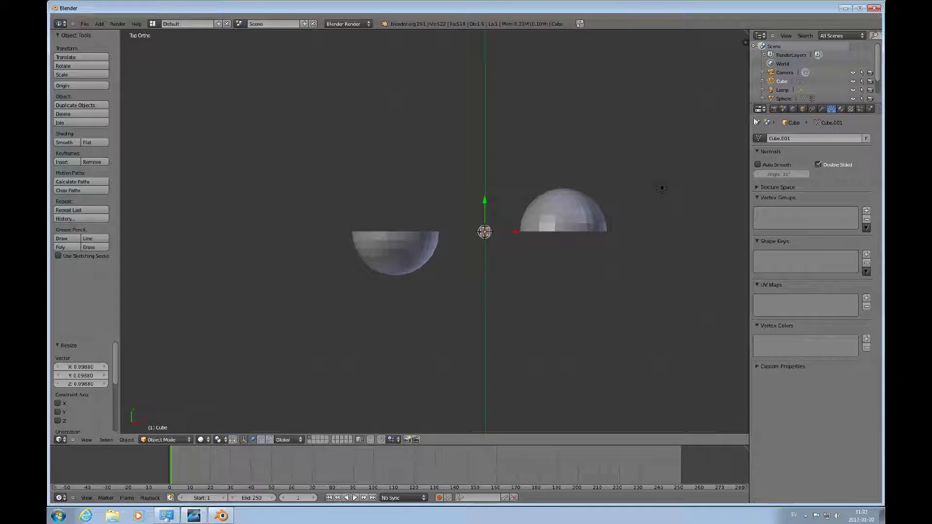
- Give the small cube a new material with a pure blue diffuse color
click(840, 109)
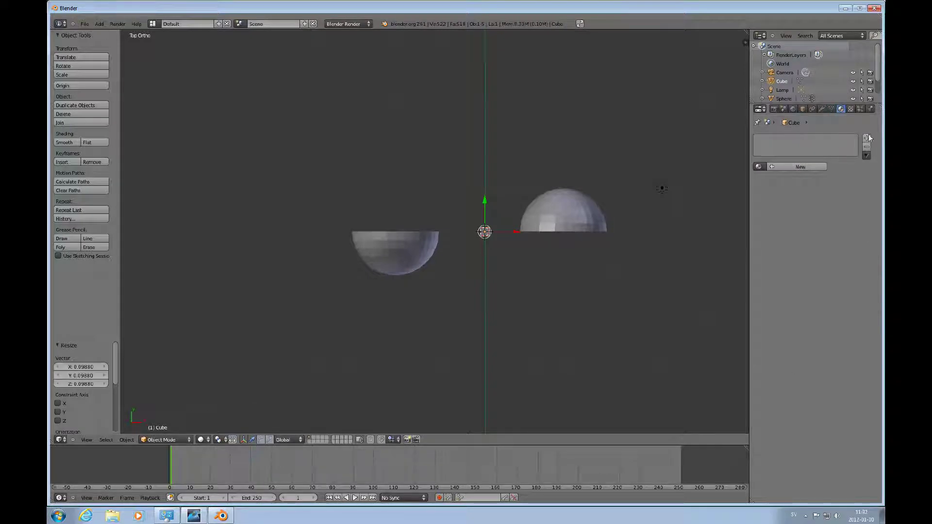
click(774, 166)
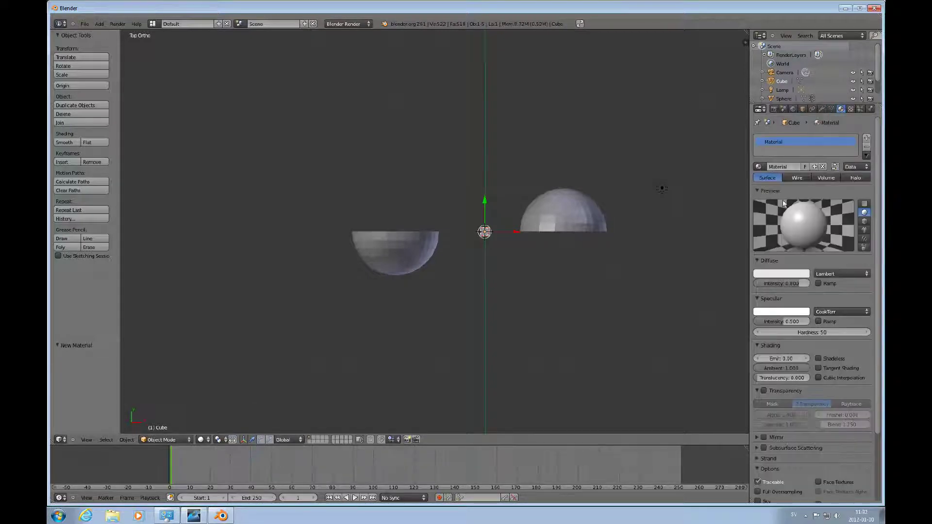
click(801, 277)
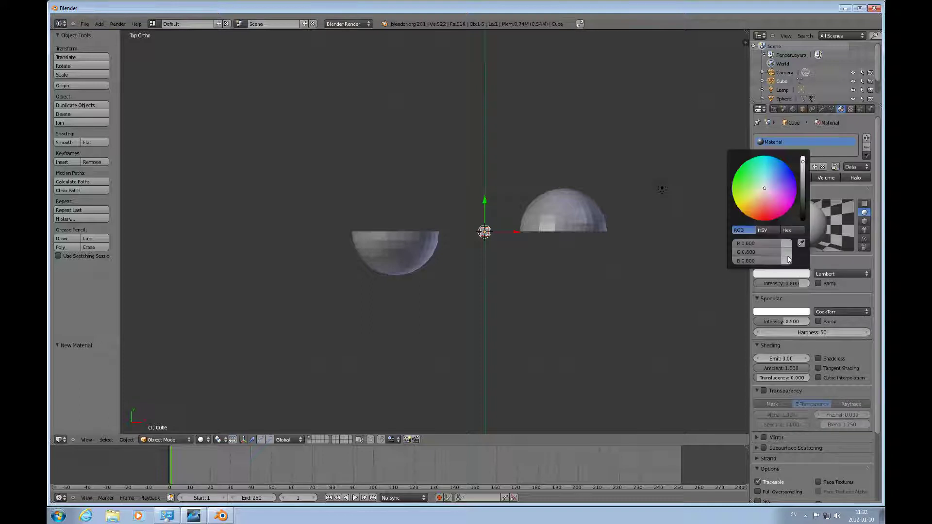
drag(783, 254, 715, 258)
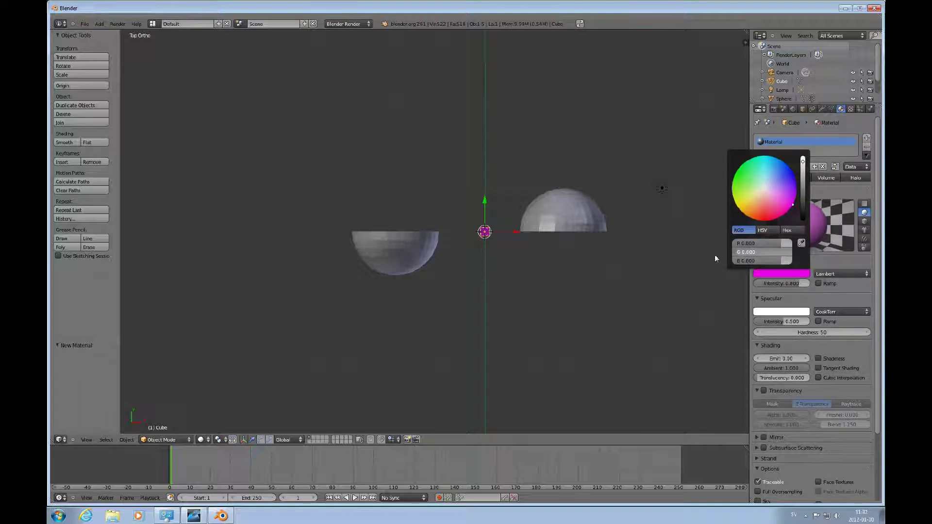
drag(776, 243, 678, 250)
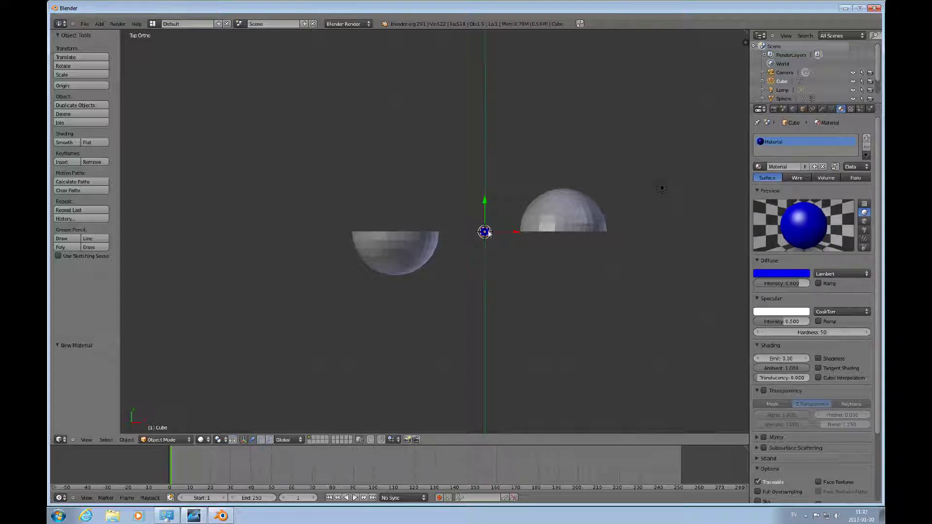
- Shift the blue cube about -0.3 units along X and rename the object Obj01
drag(514, 229, 500, 232)
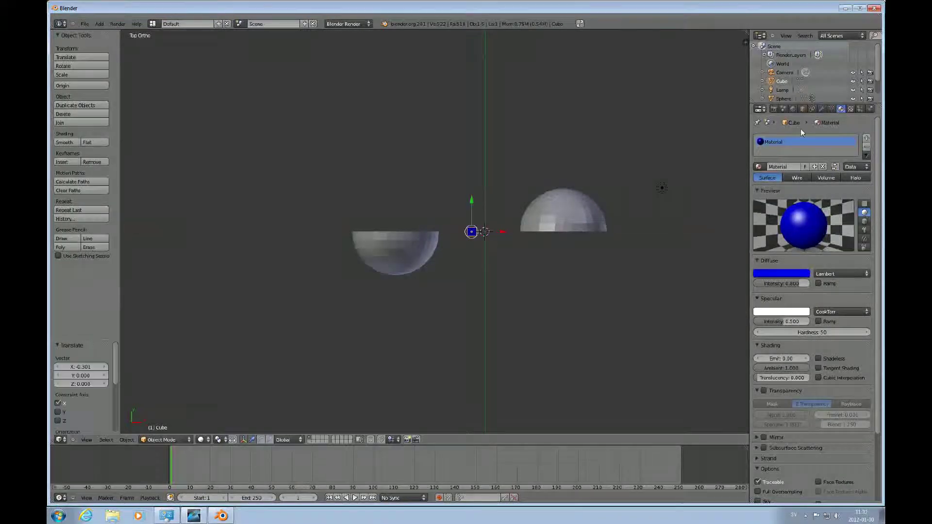
click(803, 110)
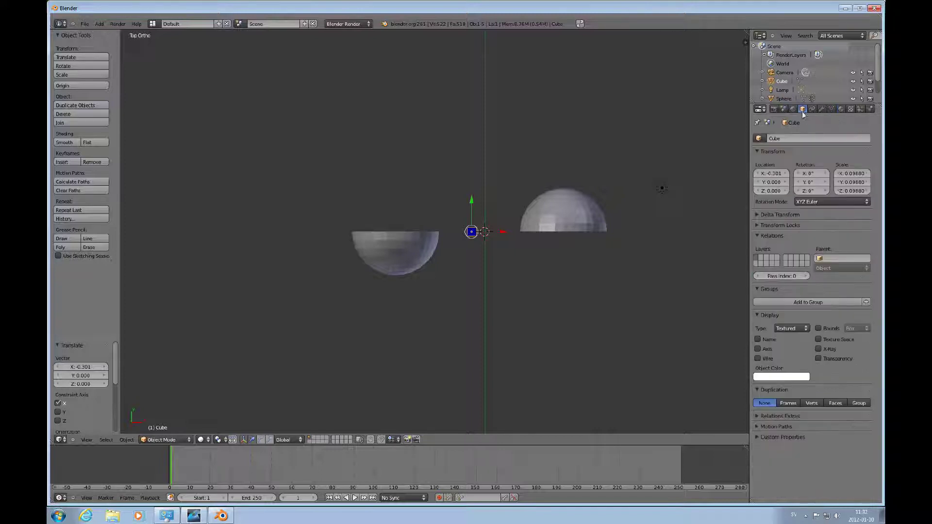
click(798, 137)
key(BackSpace)
text(Obje)
key(BackSpace)
text(01)
key(Return)
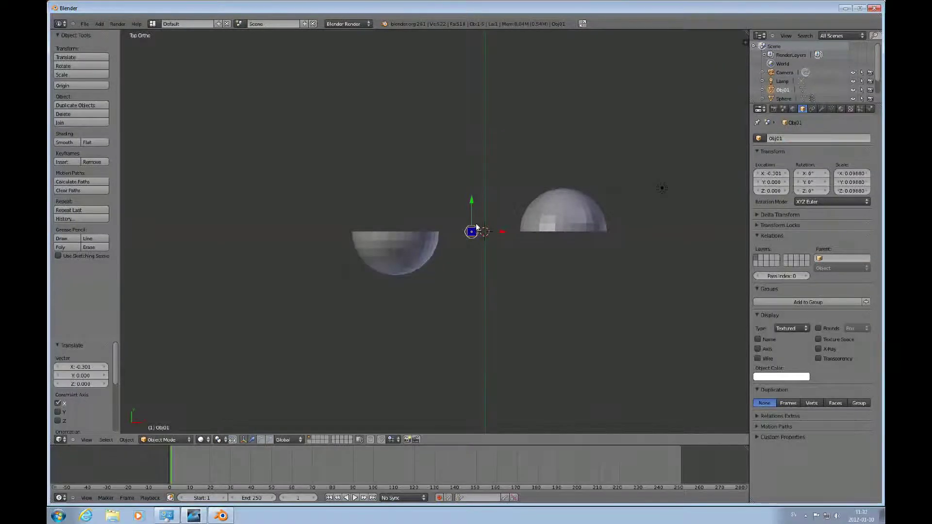
- Duplicate the blue cube, offset the copy about 0.45 units along X and rename it Obj02
key(shift+d)
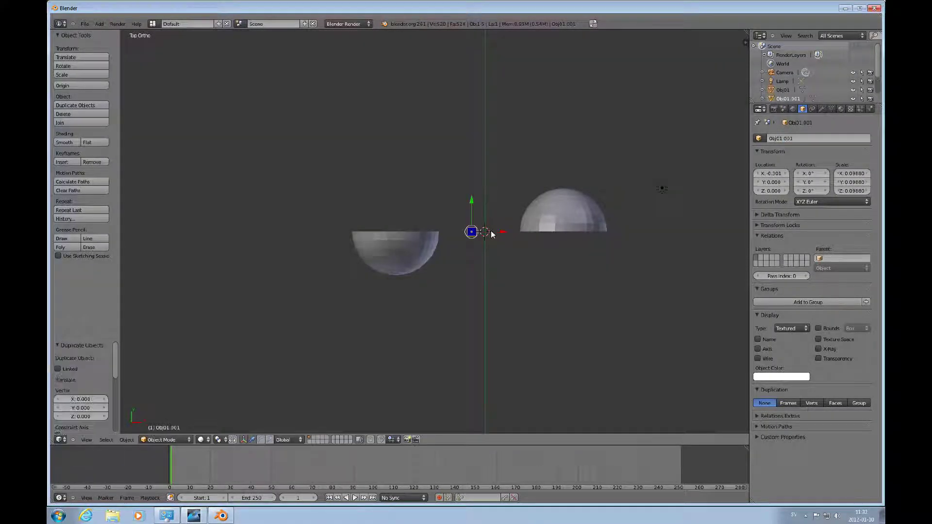
key(x)
click(514, 228)
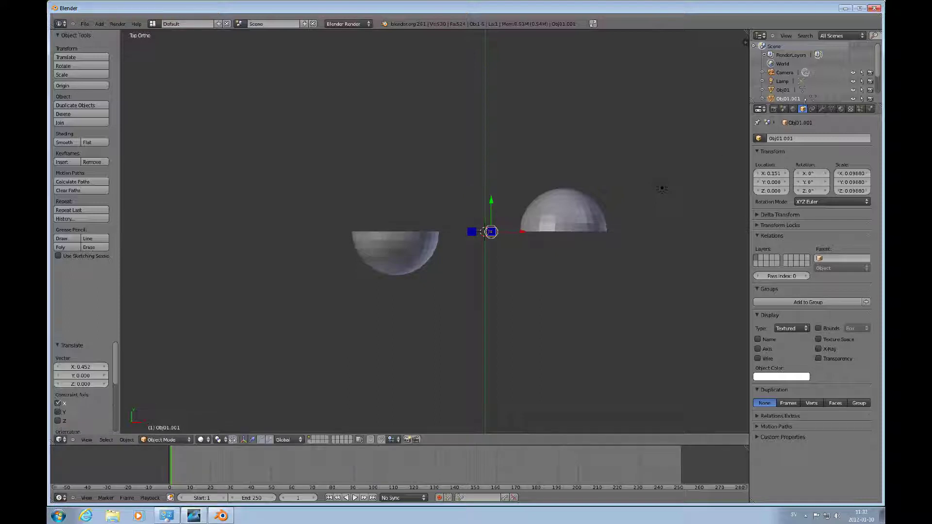
click(796, 139)
text(2)
key(Return)
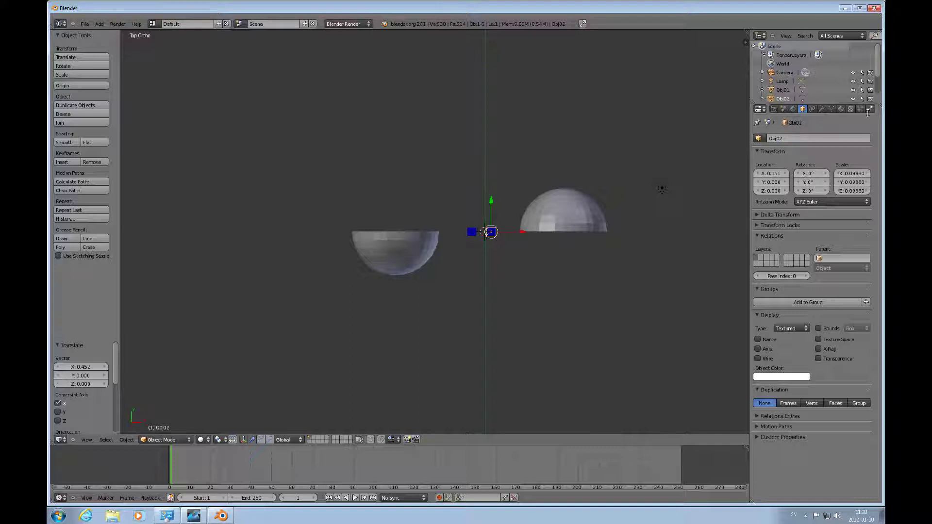
- Add a second material with an orange-yellow diffuse color to Obj02 and remove its blue material slot
click(840, 109)
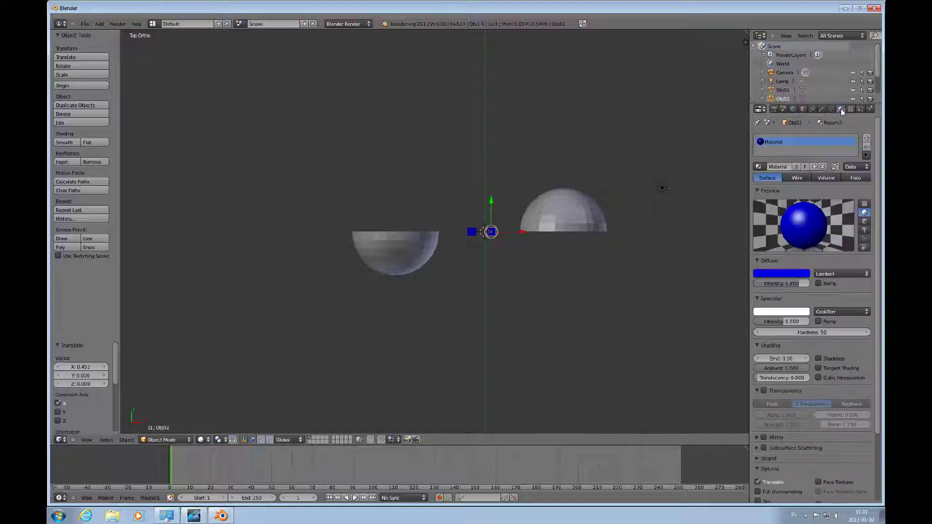
click(866, 138)
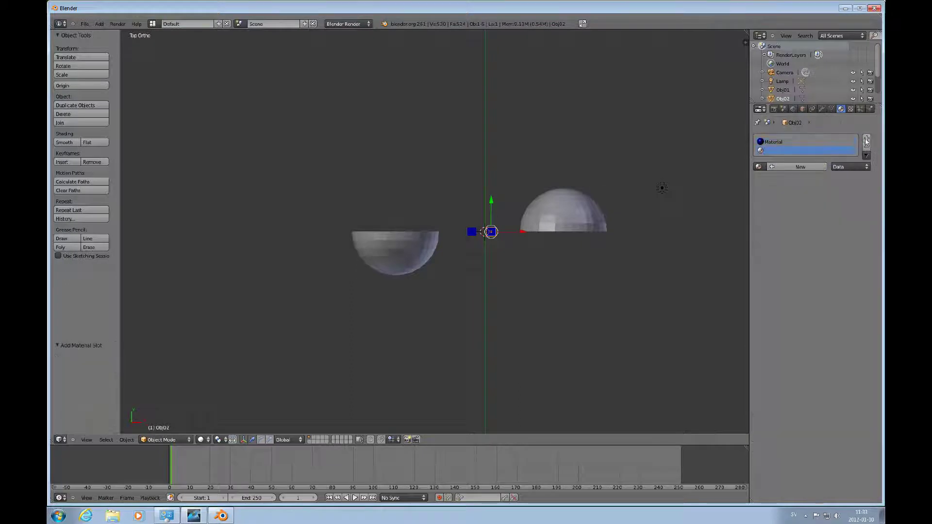
click(773, 167)
click(784, 275)
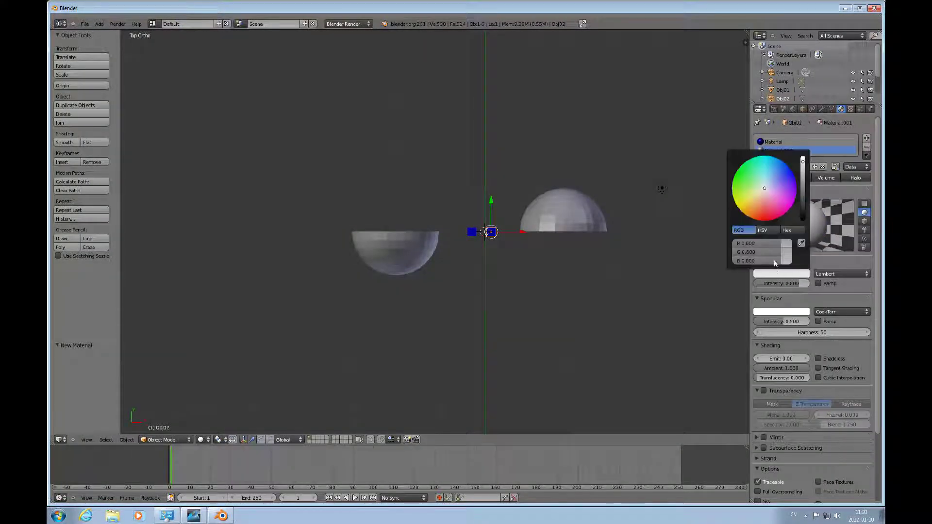
mouse_move(775, 263)
mouse_down()
mouse_move(733, 263)
mouse_move(778, 252)
mouse_move(759, 255)
mouse_up()
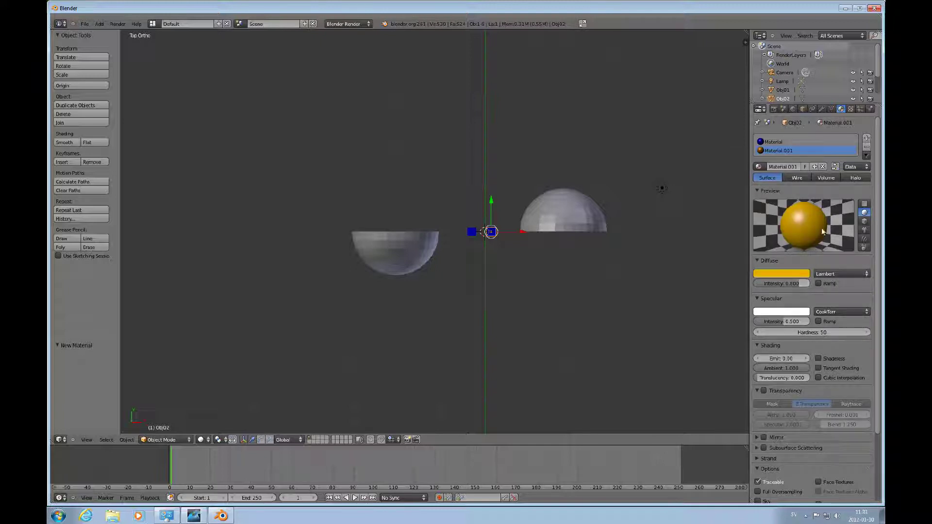
click(799, 142)
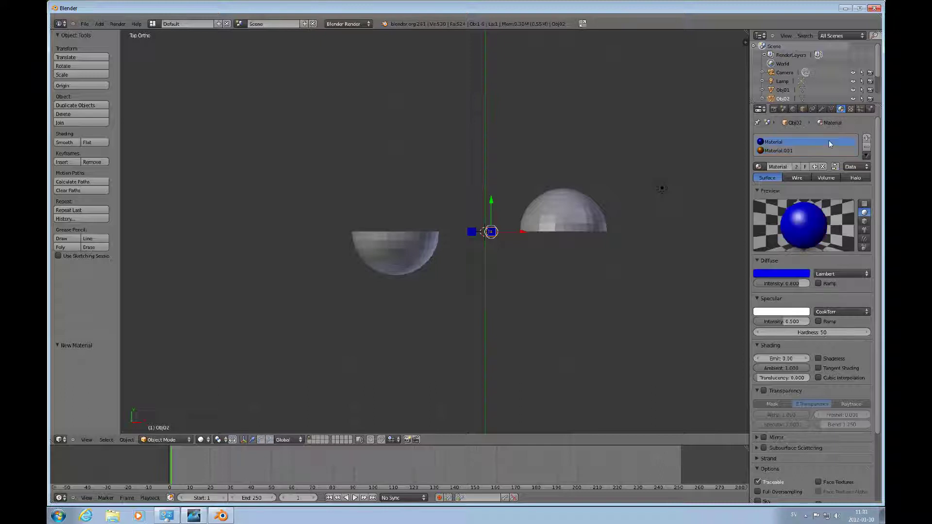
click(867, 147)
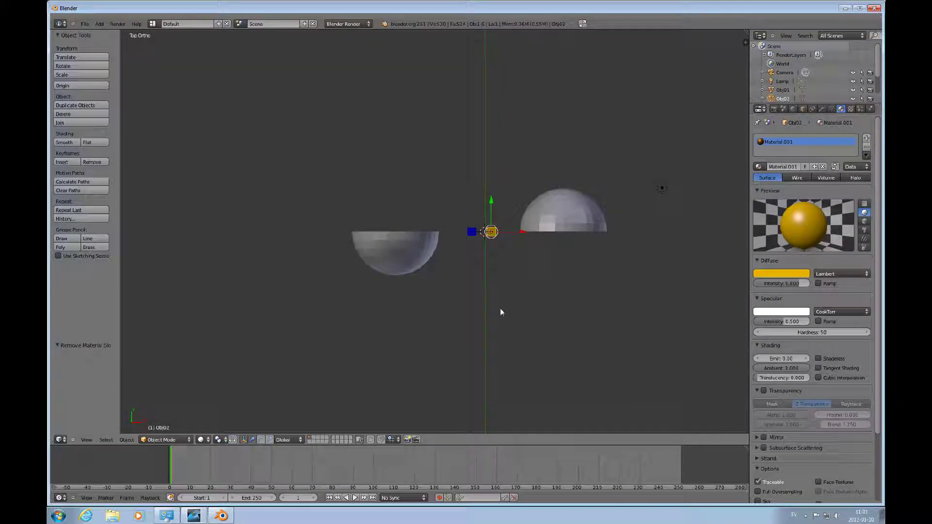
- Select both small cubes, Obj01 and Obj02, and move them to layer 2
right_click(473, 238)
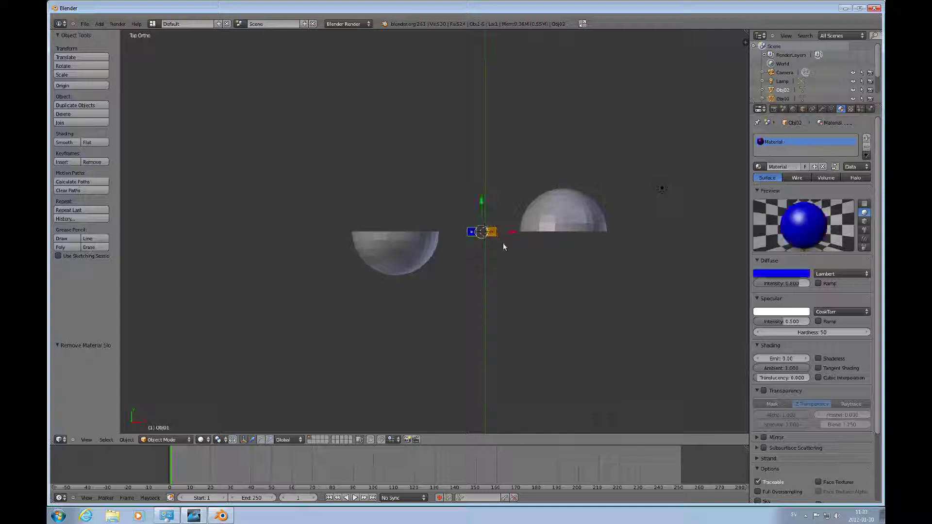
key(m)
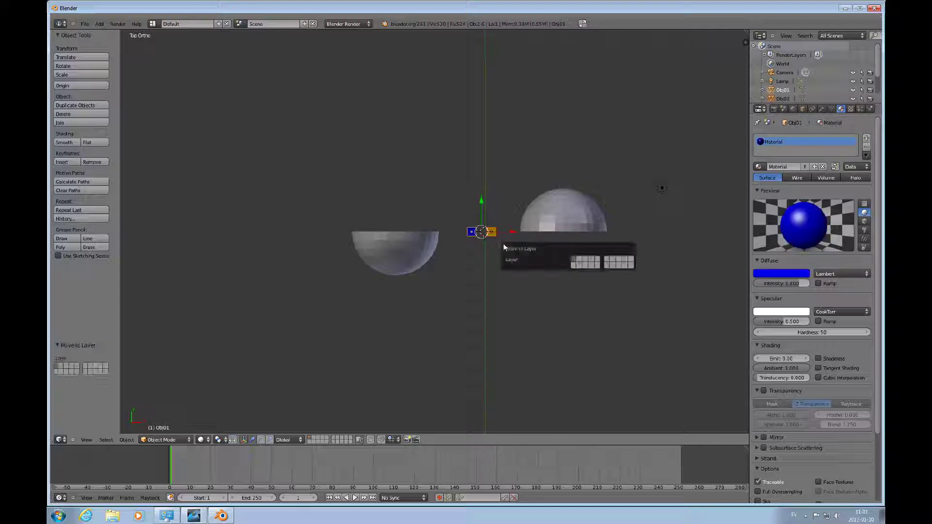
key(2)
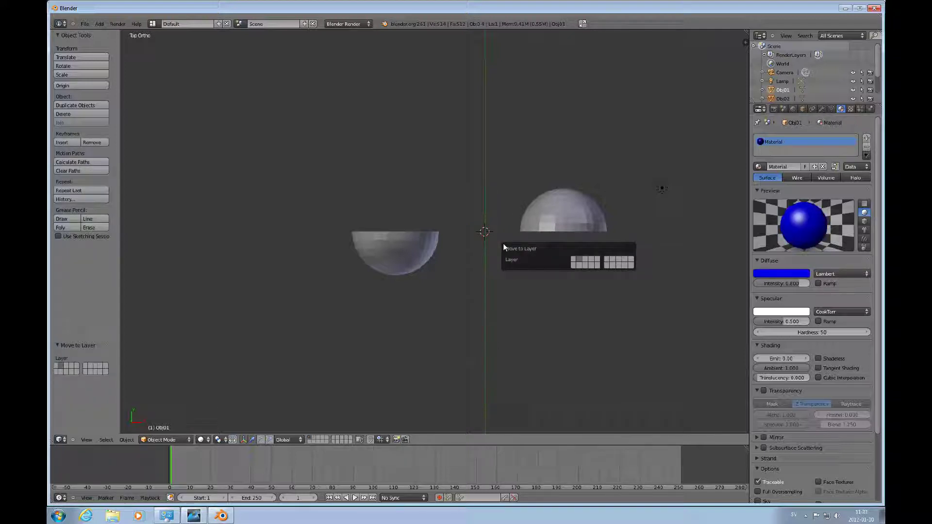
key(Return)
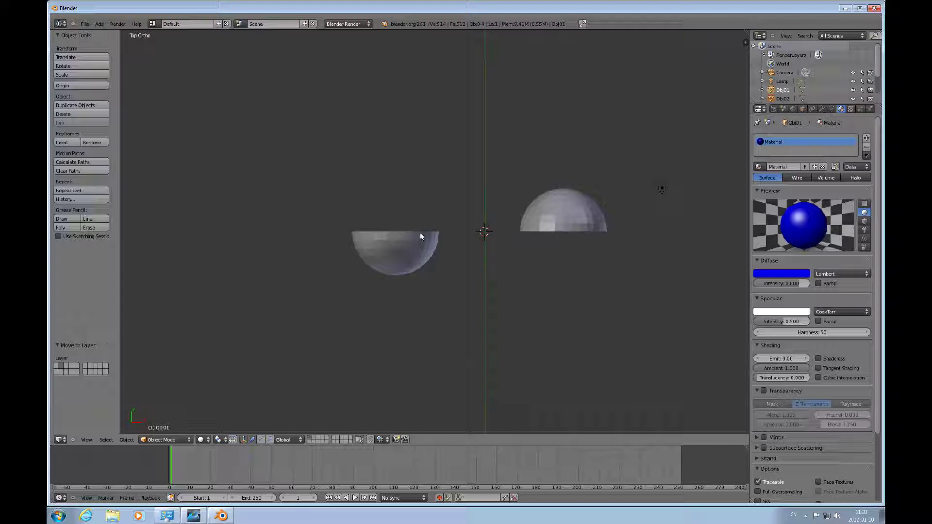
- Add a new particle system to the lower half-sphere
right_click(416, 244)
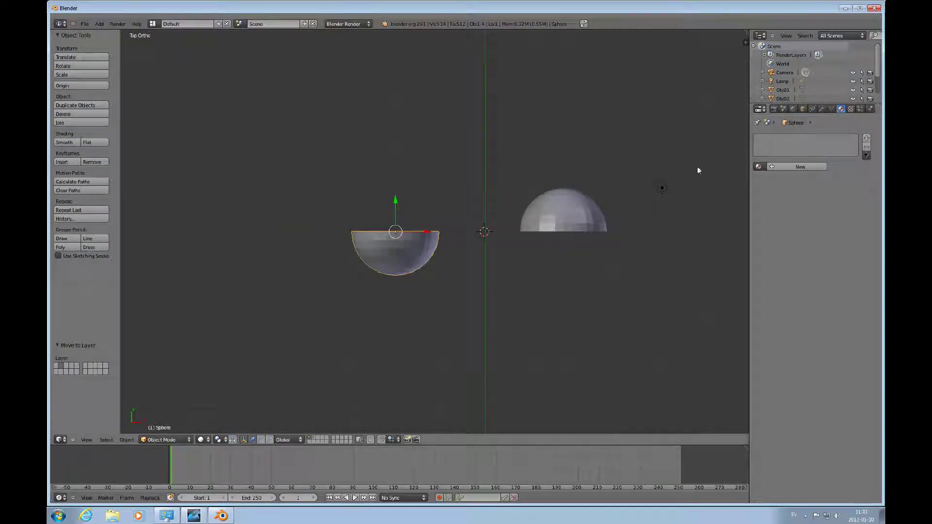
click(861, 109)
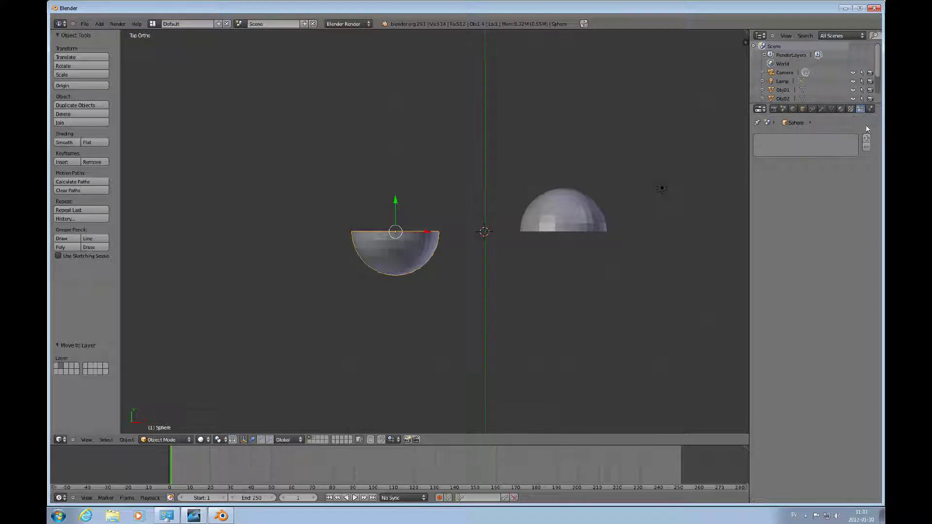
click(867, 139)
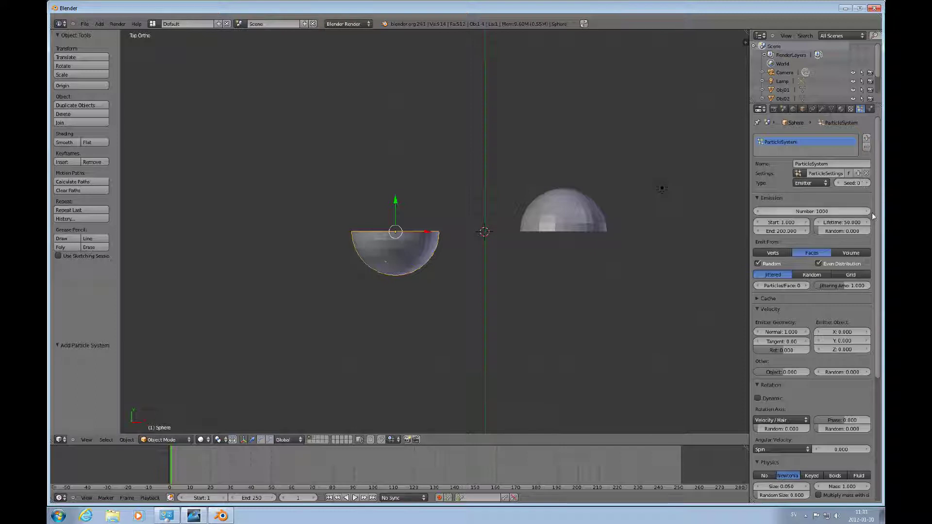
- Assign the Emitter vertex group as the density group of the lower half-sphere's particle system
scroll(873, 292, down, 8)
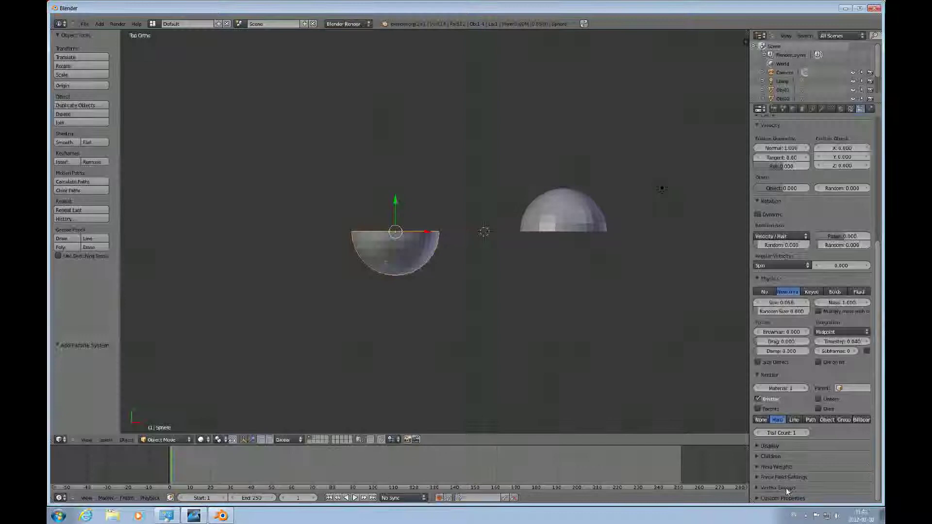
click(759, 488)
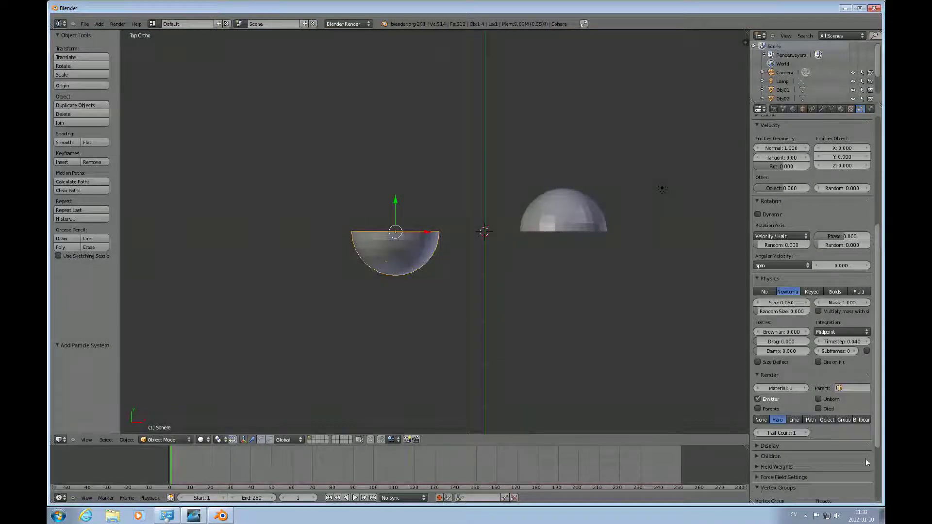
scroll(874, 466, down, 4)
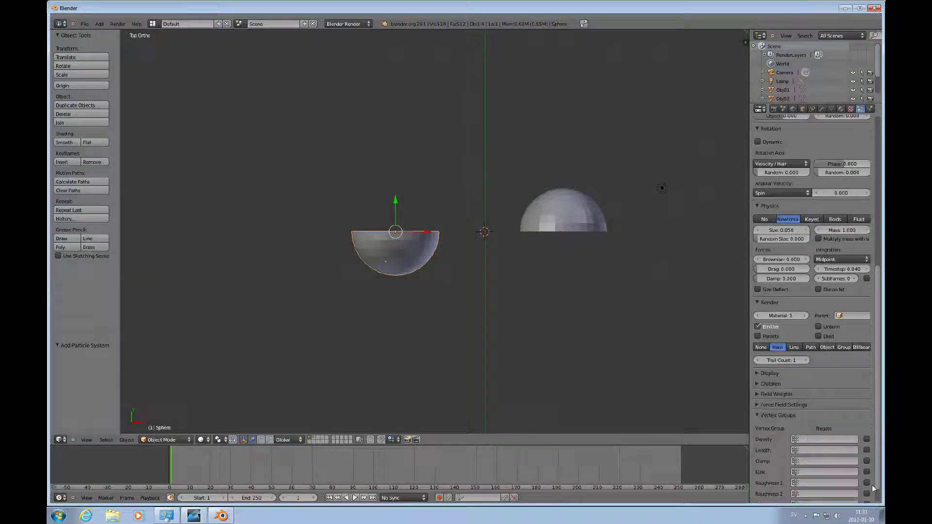
click(796, 440)
click(800, 351)
- Set Obj01 as the render parent in the lower half-sphere's particle settings
scroll(878, 357, up, 8)
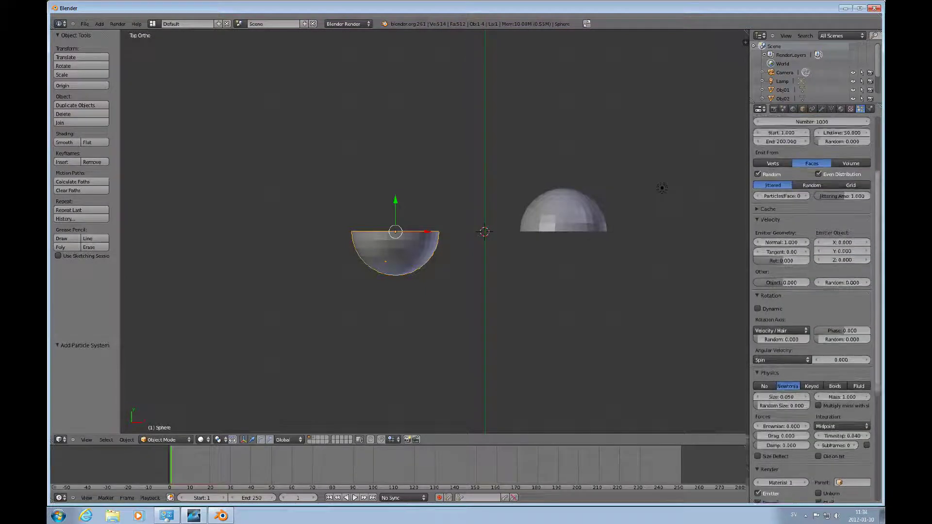
scroll(816, 311, up, 4)
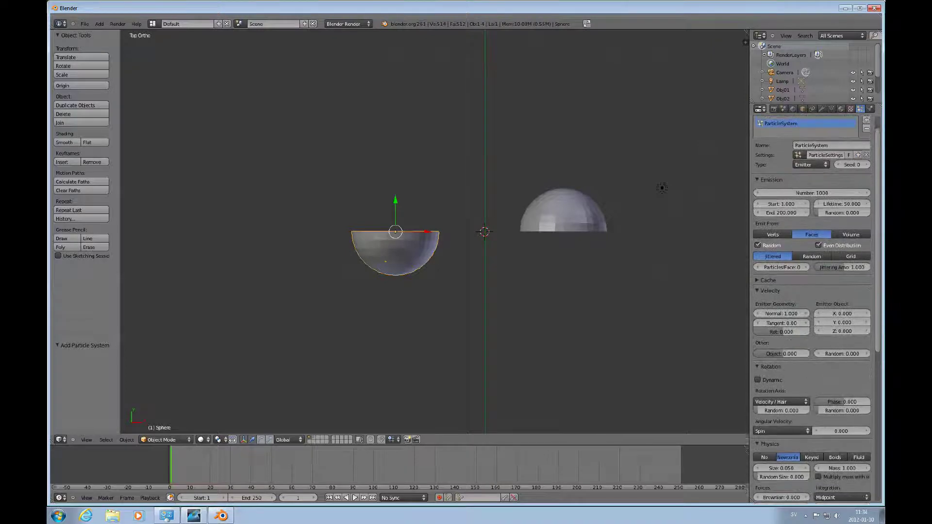
scroll(812, 310, down, 4)
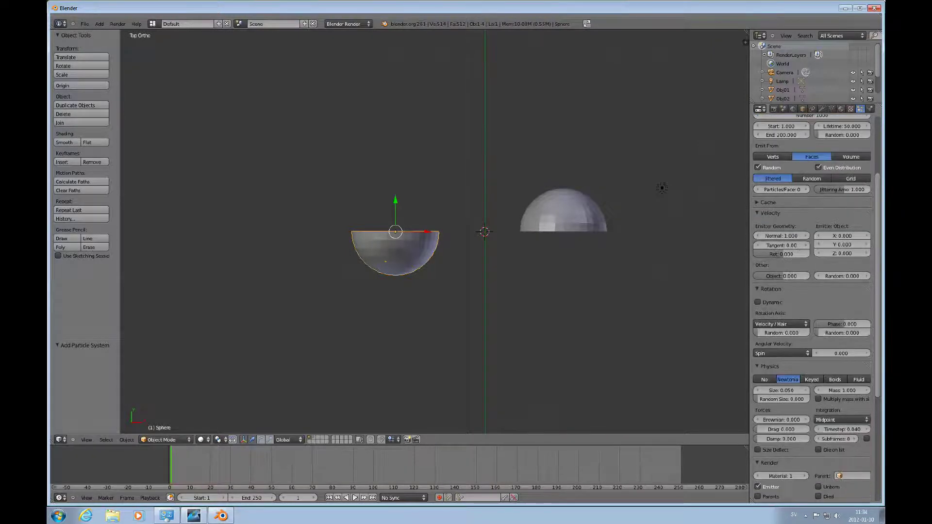
scroll(875, 301, down, 5)
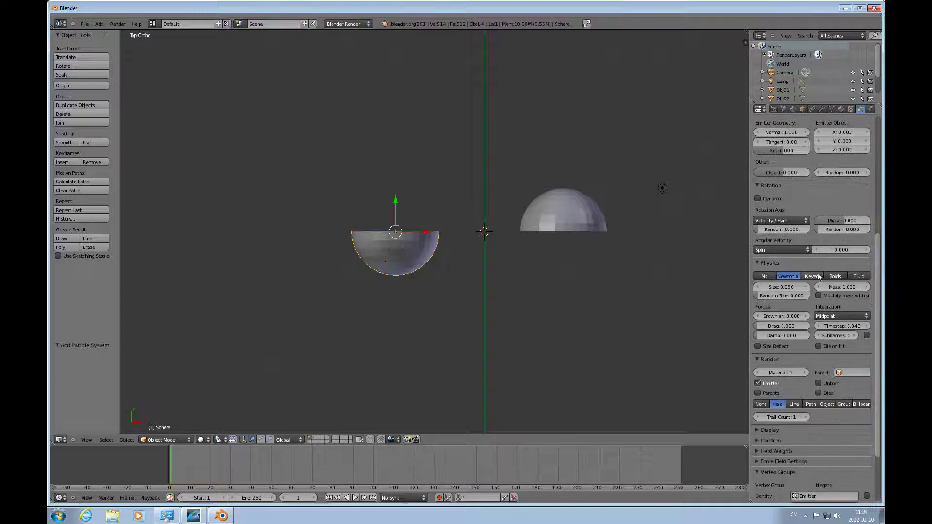
click(841, 374)
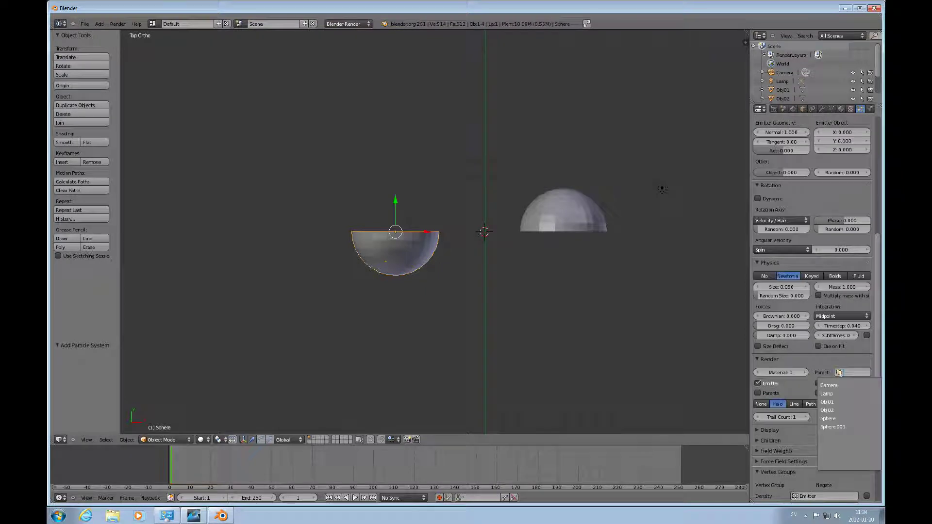
click(835, 403)
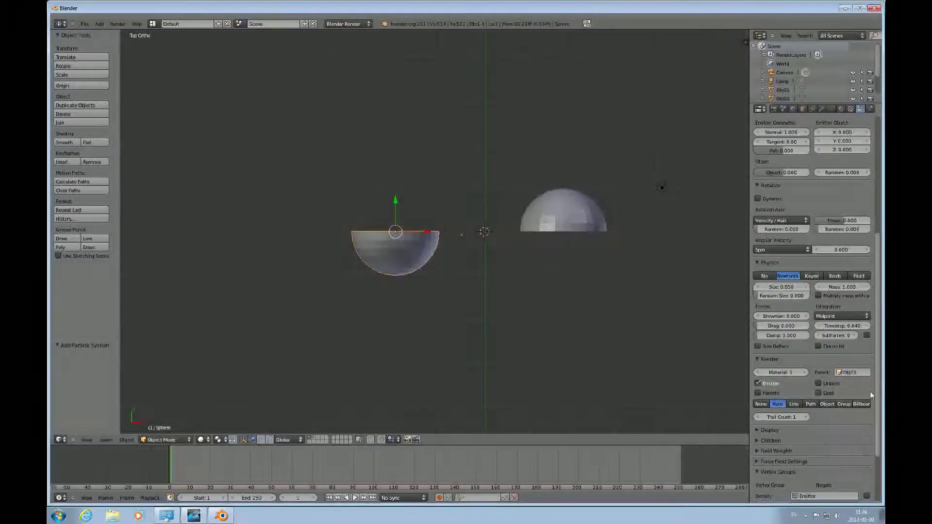
- Add a particle system to the upper half-sphere and assign the Emitter vertex group as its density group
right_click(573, 225)
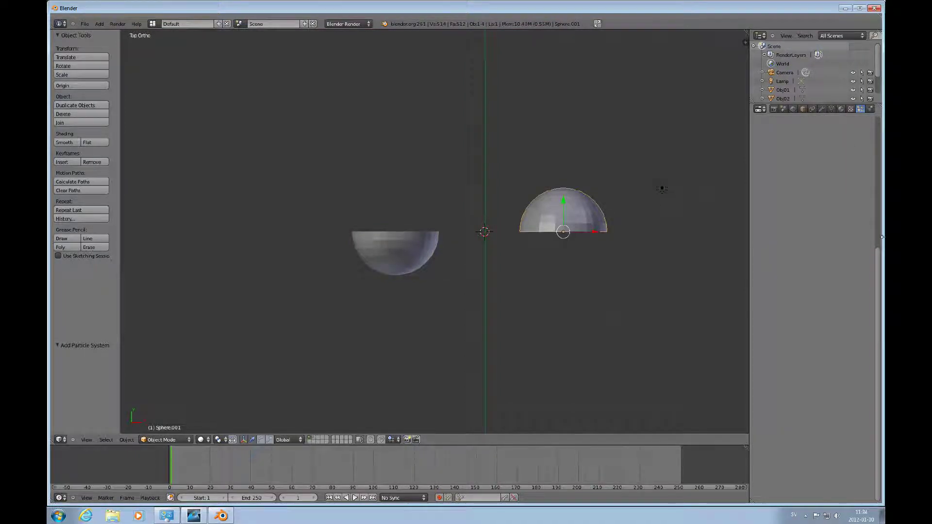
drag(880, 262, 877, 121)
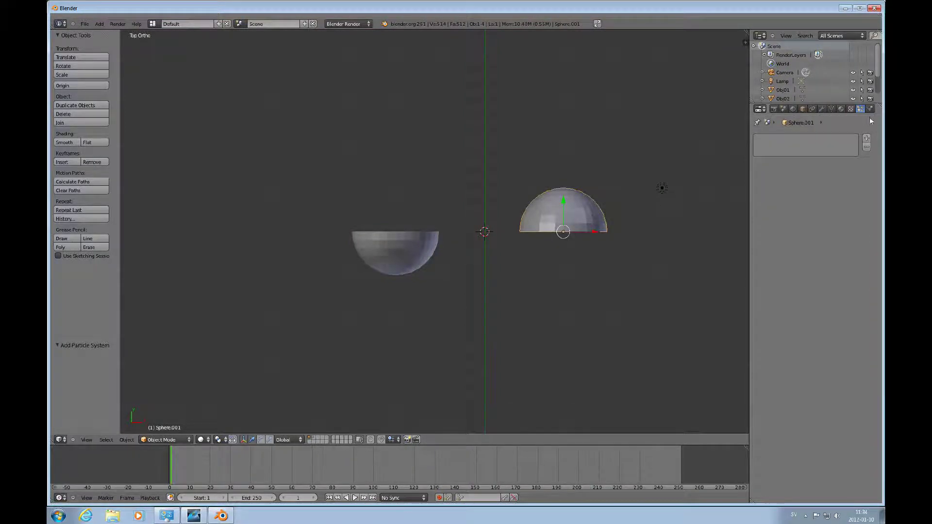
click(866, 139)
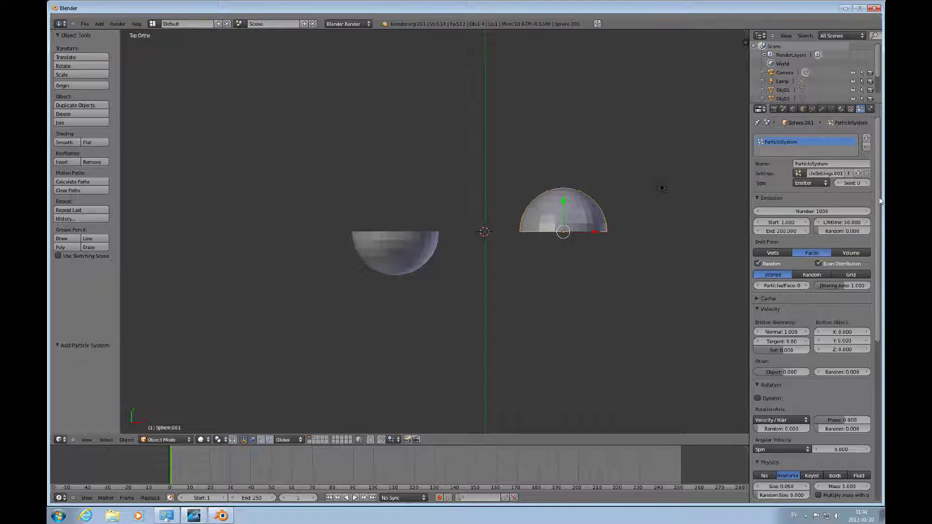
drag(880, 201, 880, 401)
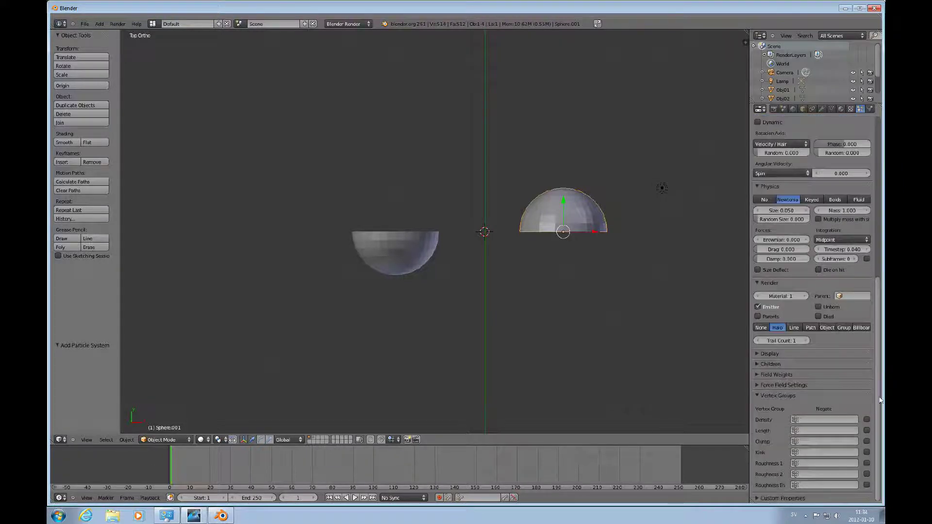
click(805, 421)
click(803, 331)
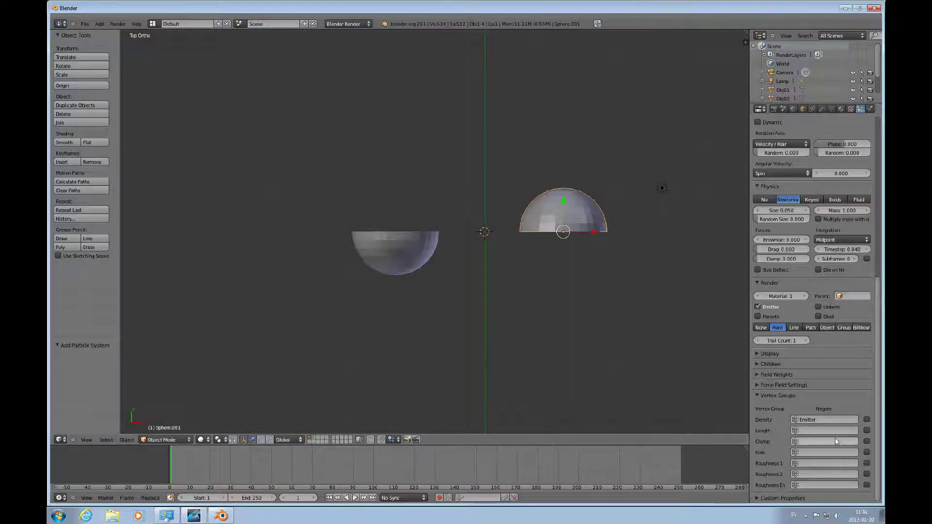
- Render the upper half-sphere's particles as Object, using Obj02 as the dupli object
scroll(877, 365, up, 5)
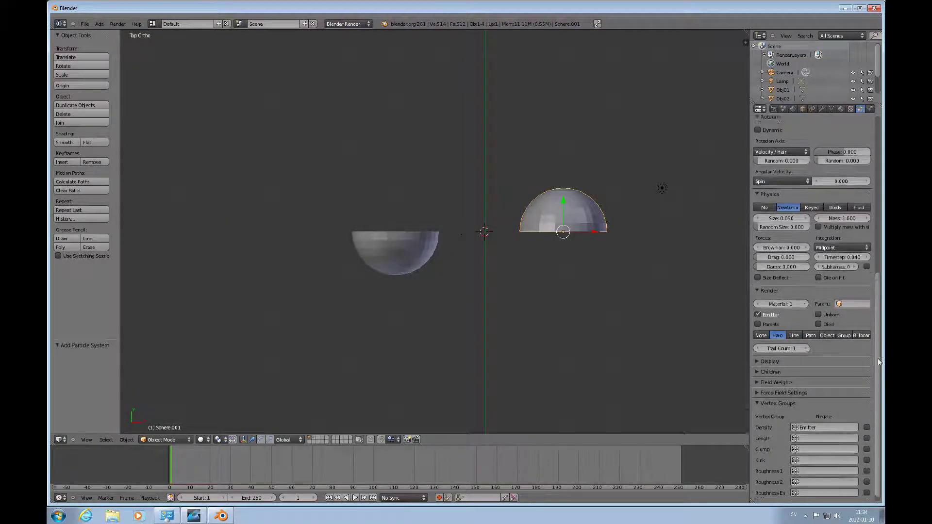
scroll(812, 311, up, 1)
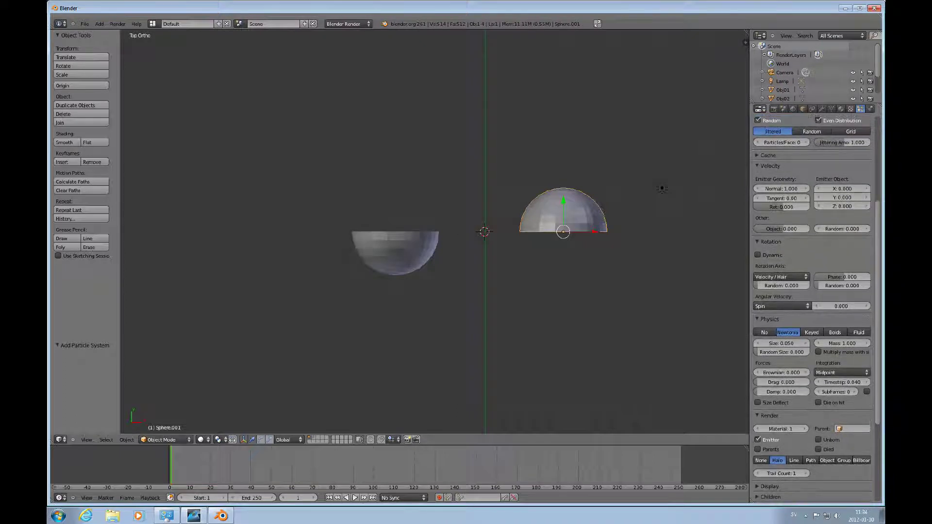
scroll(815, 310, up, 4)
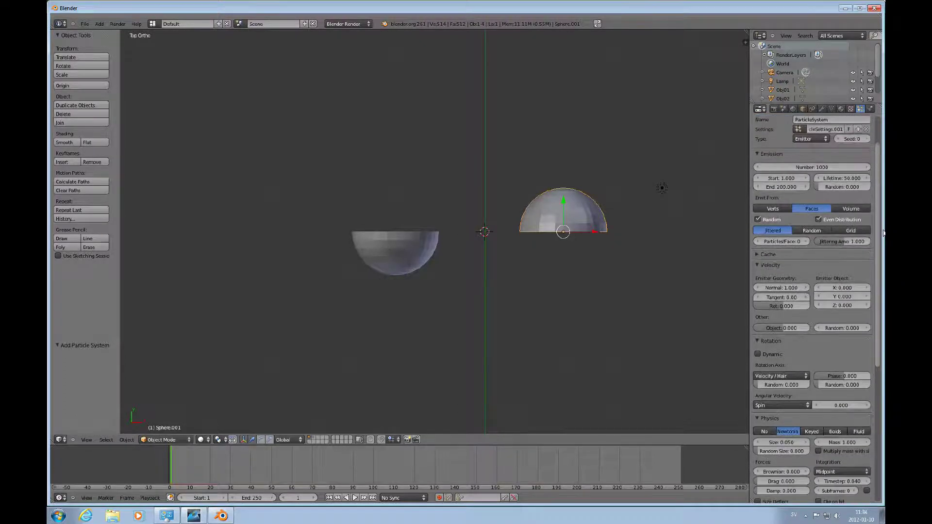
scroll(883, 233, down, 2)
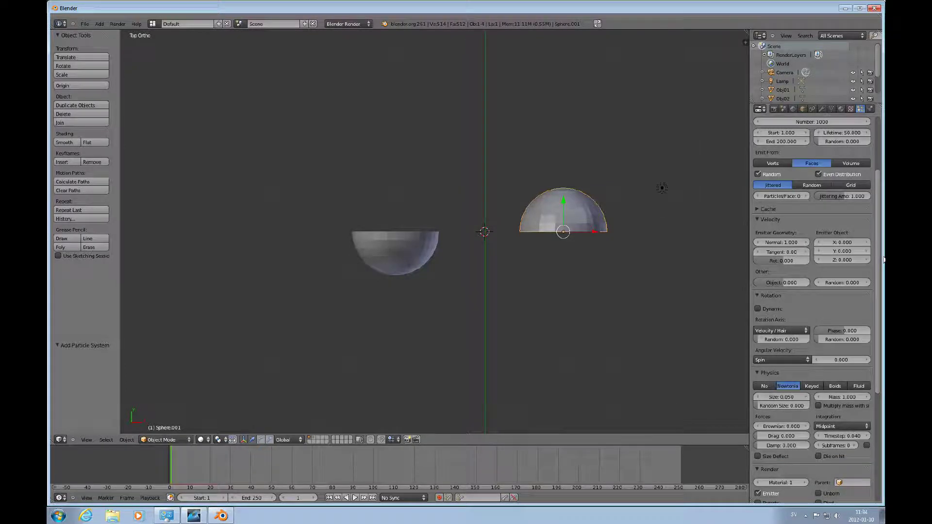
scroll(884, 260, down, 7)
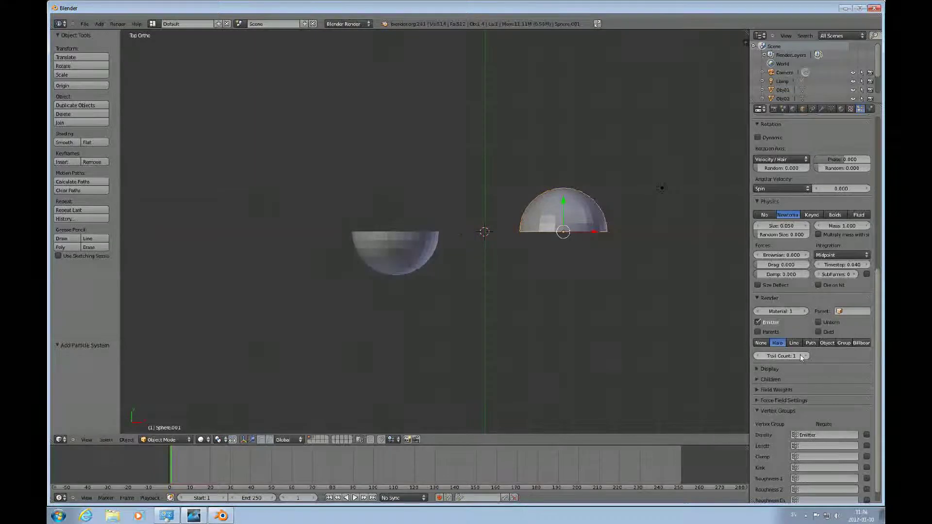
click(849, 313)
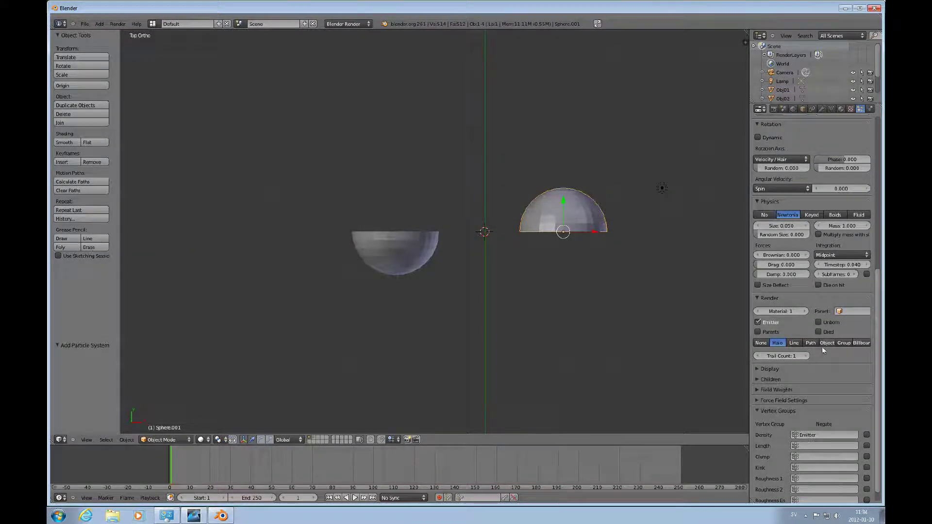
click(825, 343)
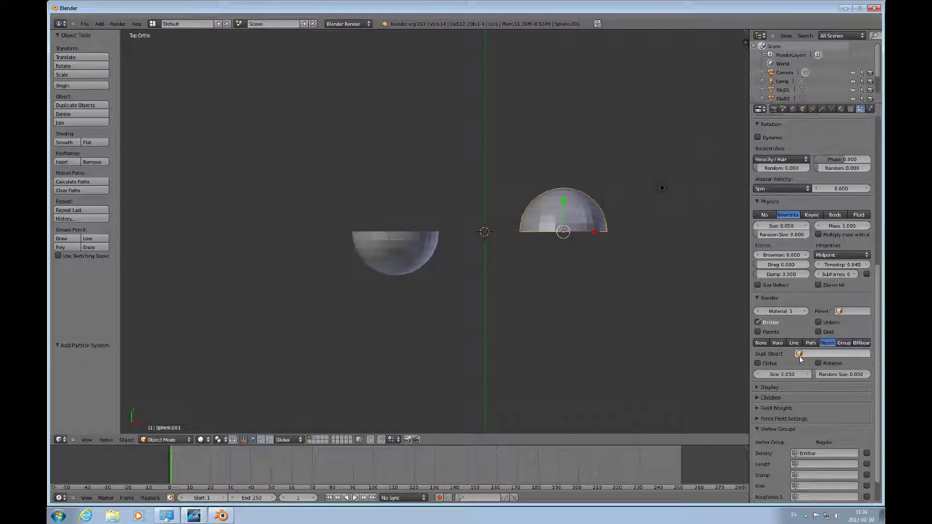
click(806, 354)
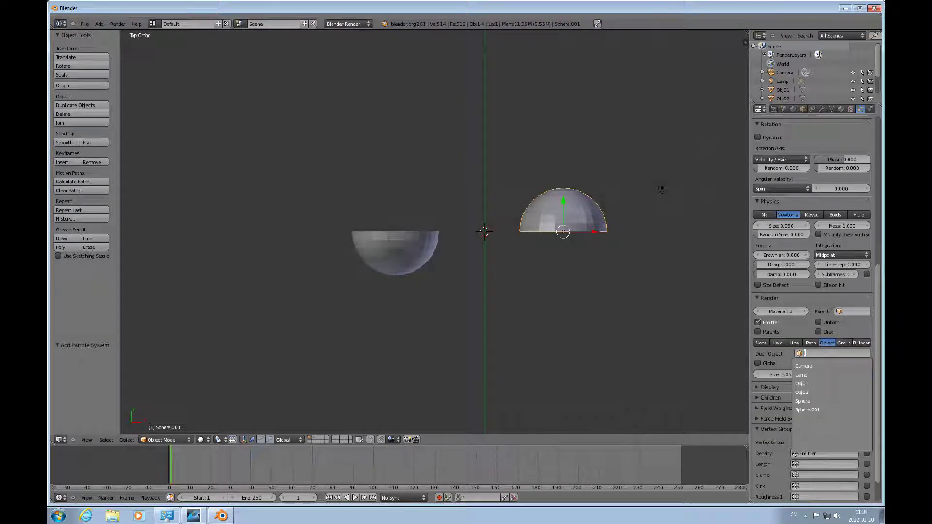
click(806, 392)
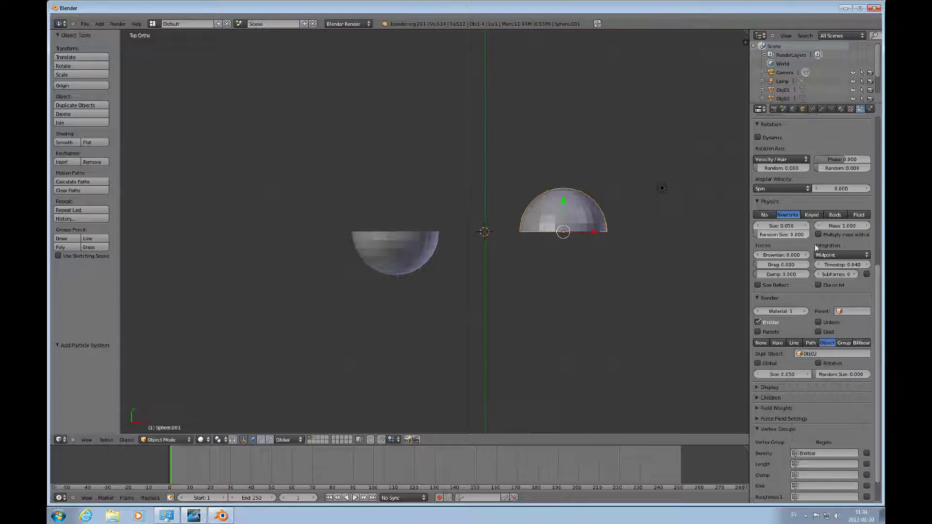
- For the lower half-sphere's particles, reassign Obj01 as render parent and render them as Object with Obj01 as the dupli object
right_click(413, 258)
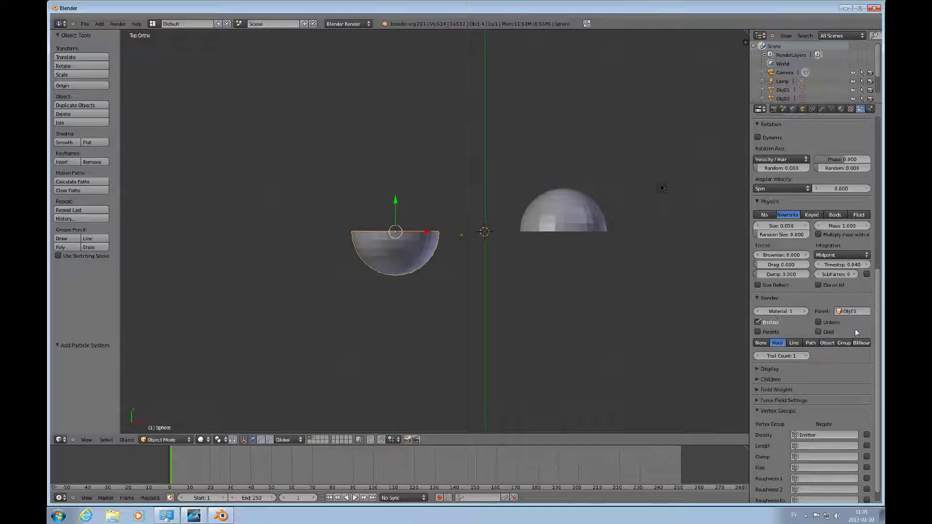
click(853, 311)
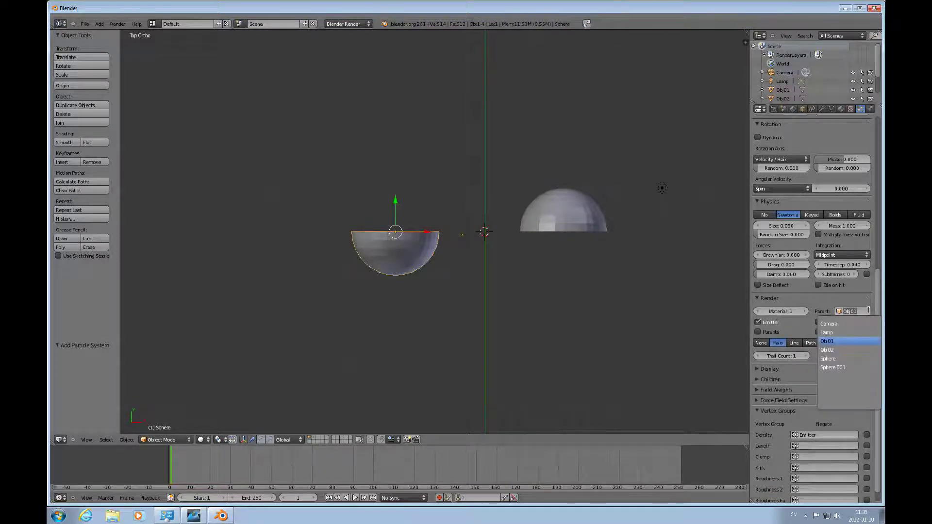
key(BackSpace)
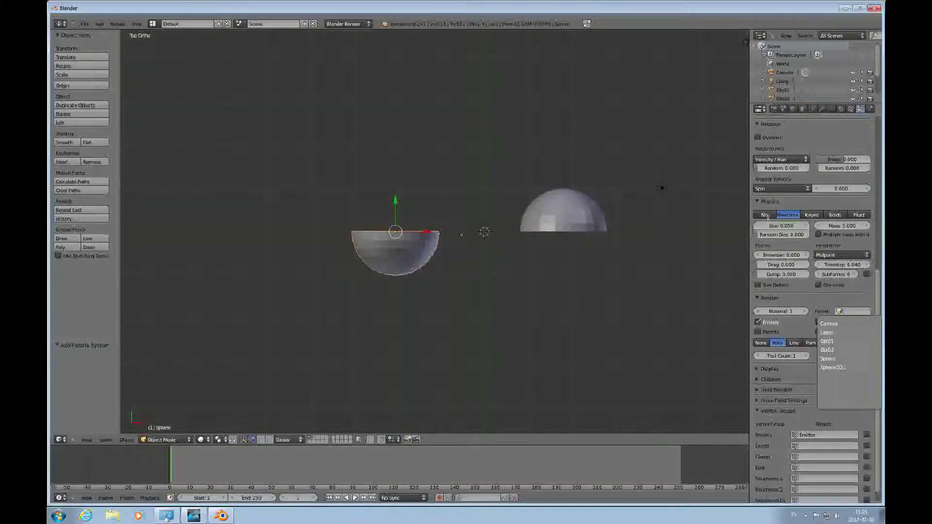
click(827, 341)
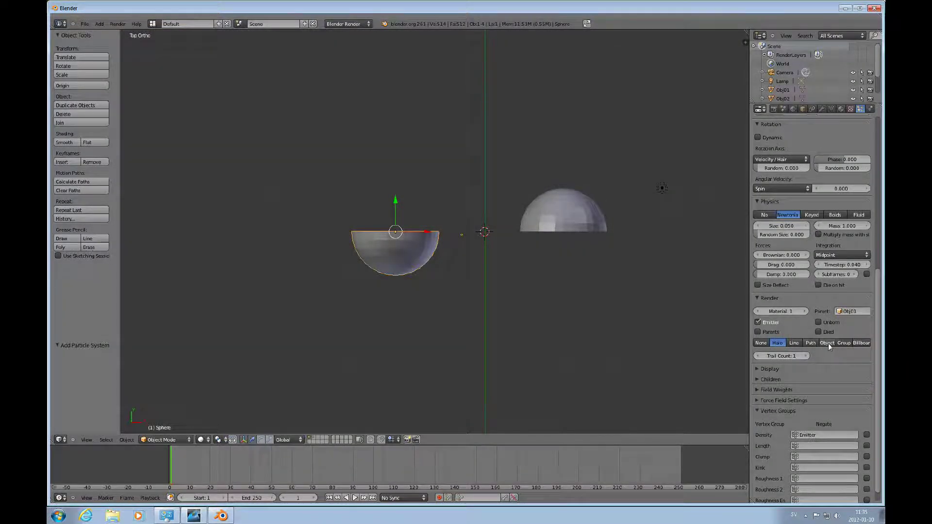
click(828, 343)
click(821, 353)
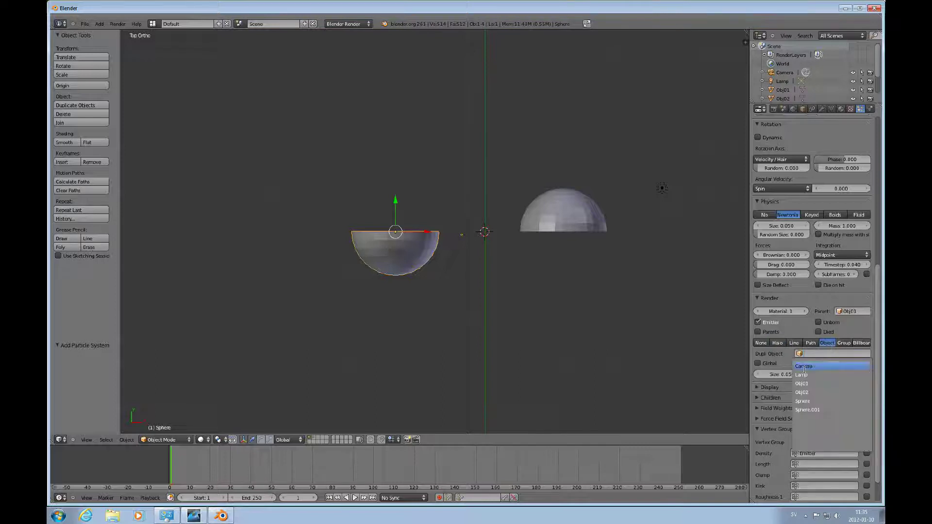
click(809, 383)
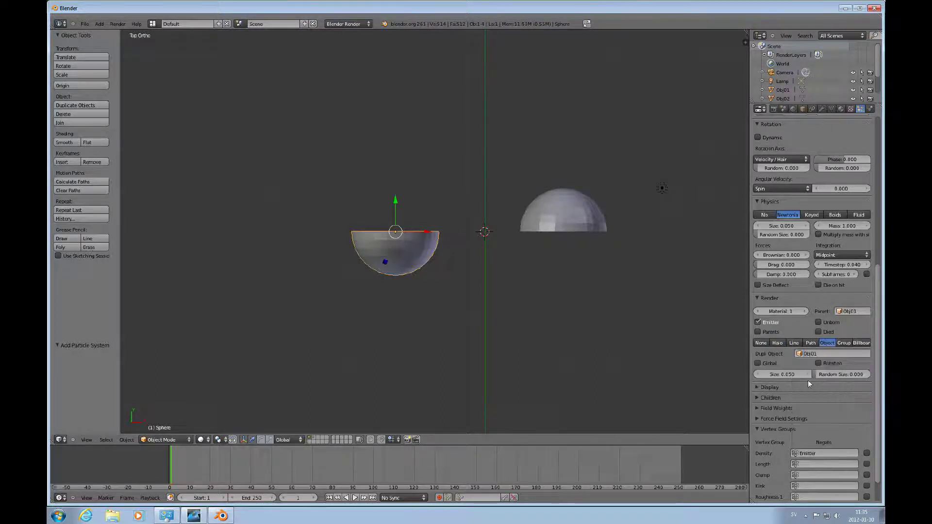
- Select the upper half-sphere and play the animation in an angled view to preview the particles of both half-spheres
right_click(580, 211)
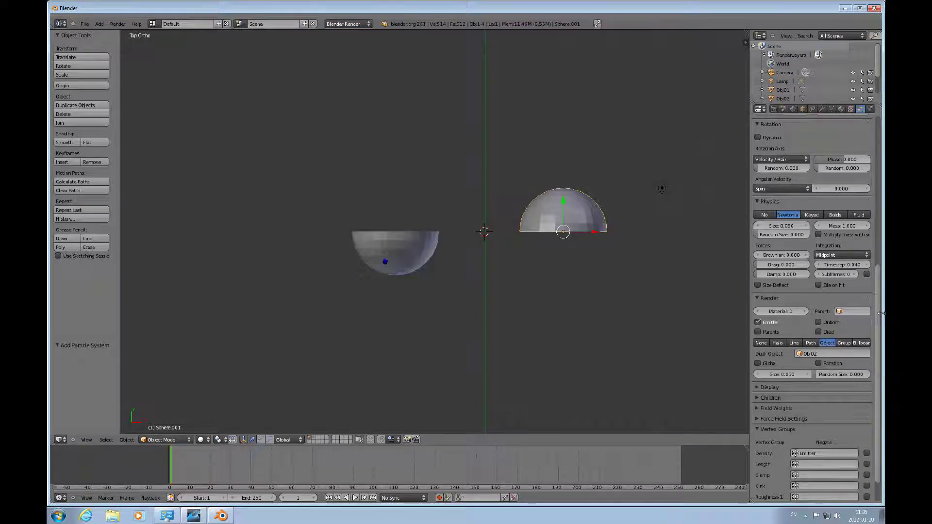
scroll(880, 316, up, 10)
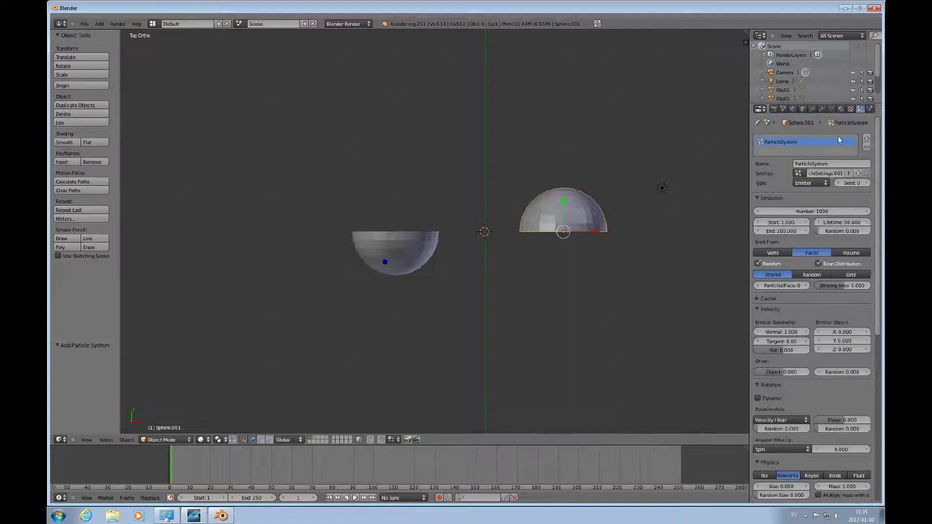
right_click(564, 214)
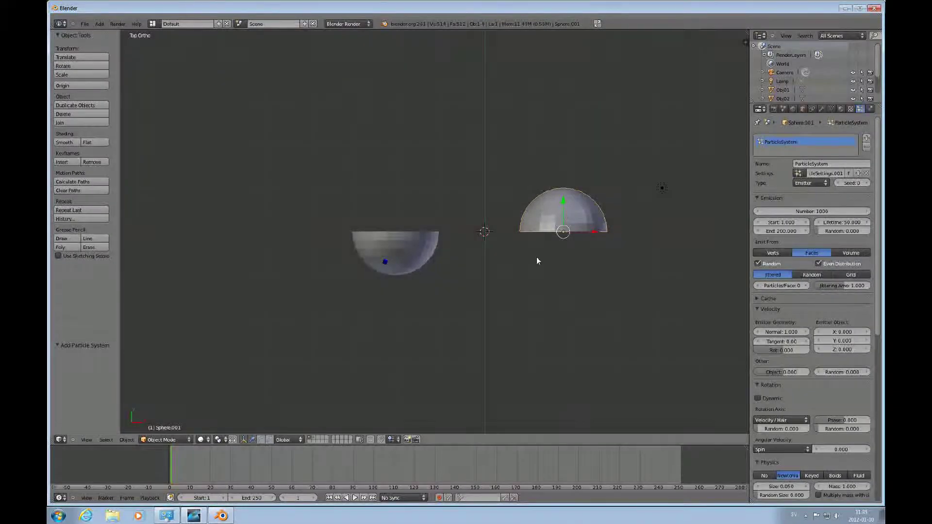
middle_drag(537, 276, 574, 316)
scroll(546, 296, down, 3)
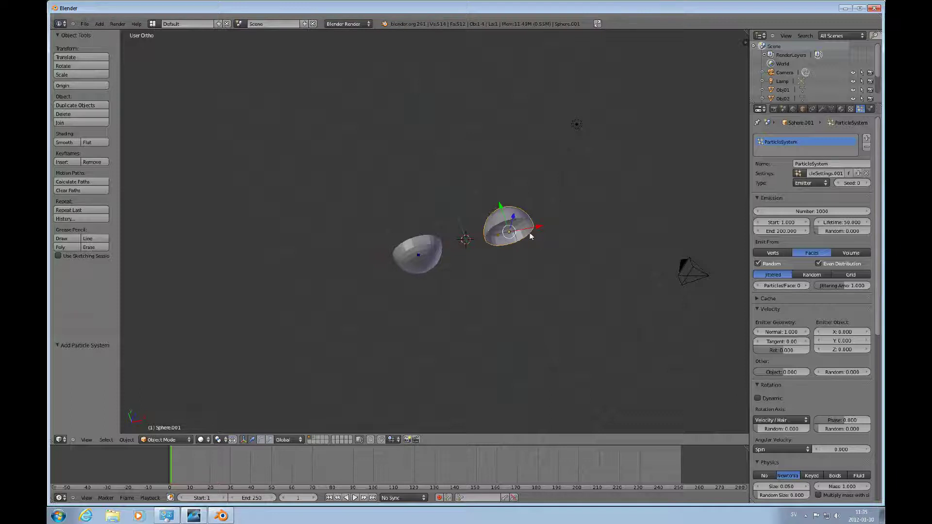
middle_drag(531, 266, 531, 273)
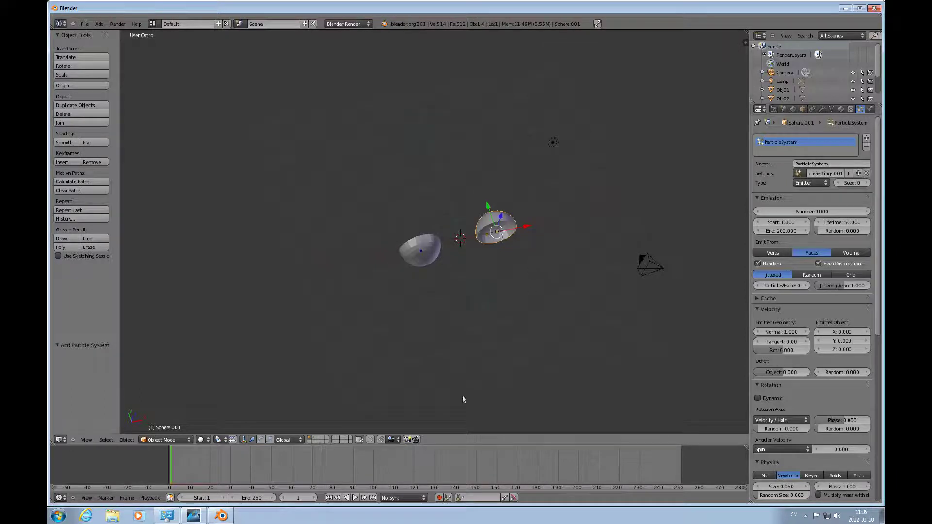
click(355, 498)
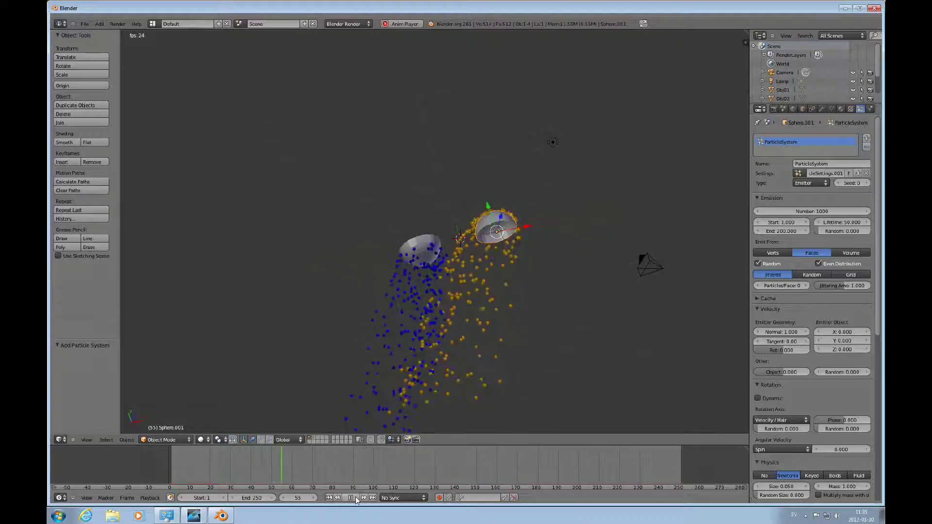
- Stop the playback and set the gravity field weight of the upper half-sphere's particles to 0
click(356, 498)
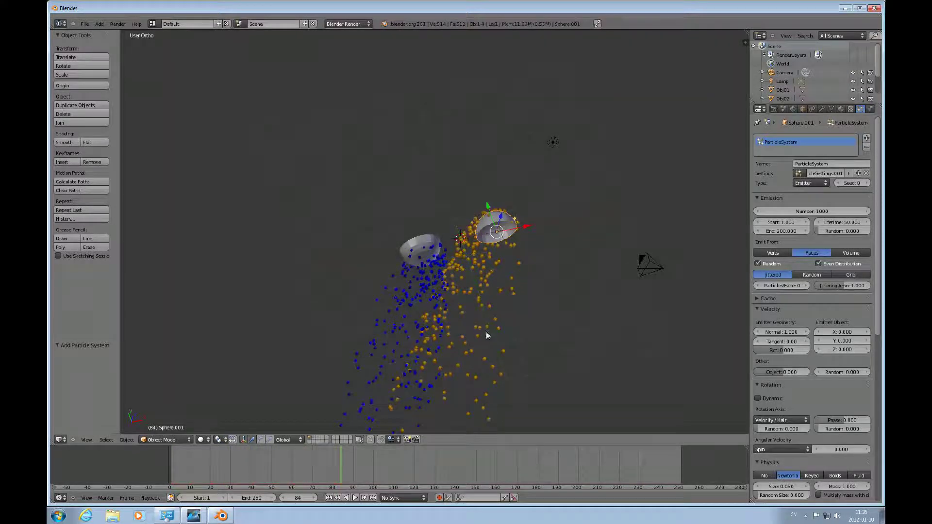
middle_drag(485, 333, 488, 301)
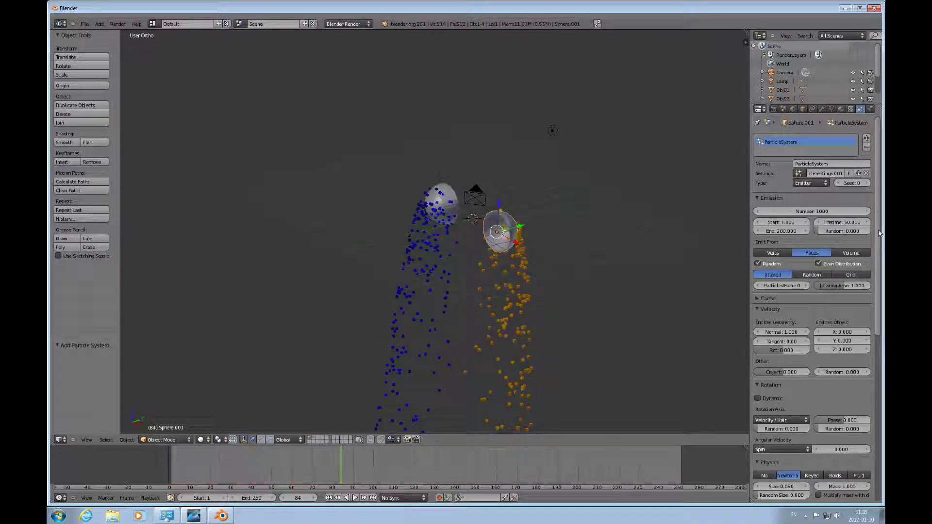
drag(878, 227, 871, 408)
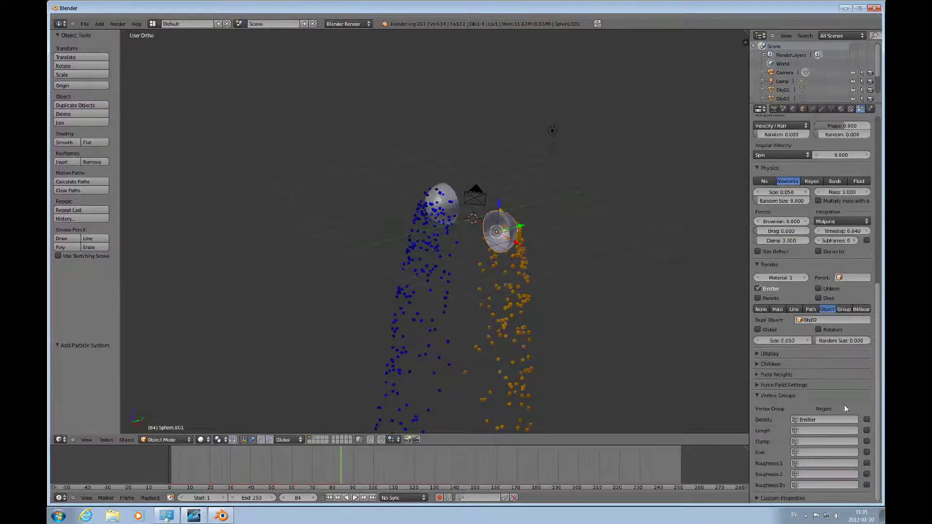
click(758, 375)
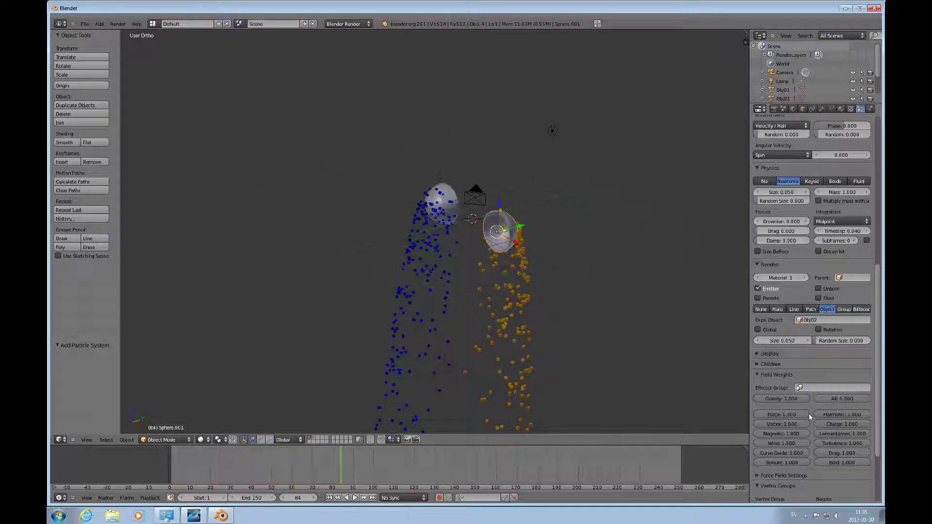
drag(803, 398, 722, 403)
- Select the half-sphere emitting blue cubes and set its particles' gravity field weight to 0
right_click(448, 208)
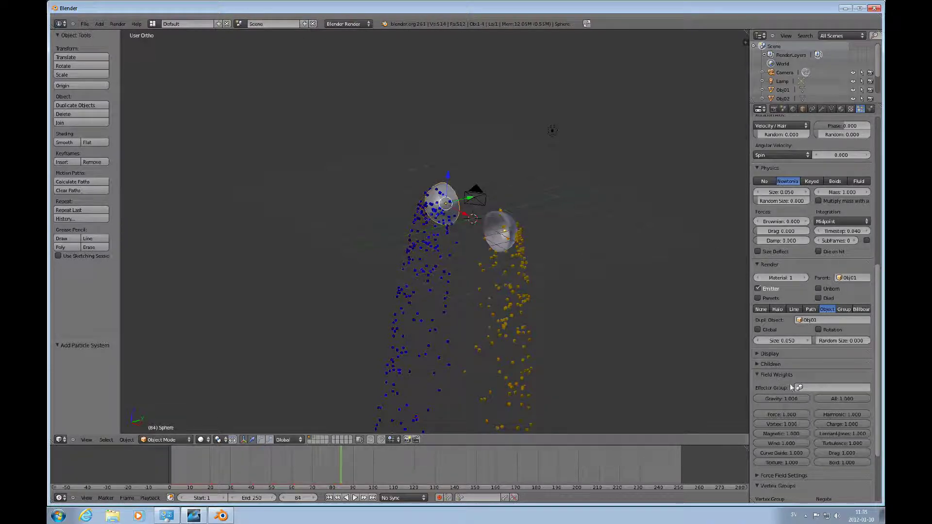
scroll(874, 330, down, 5)
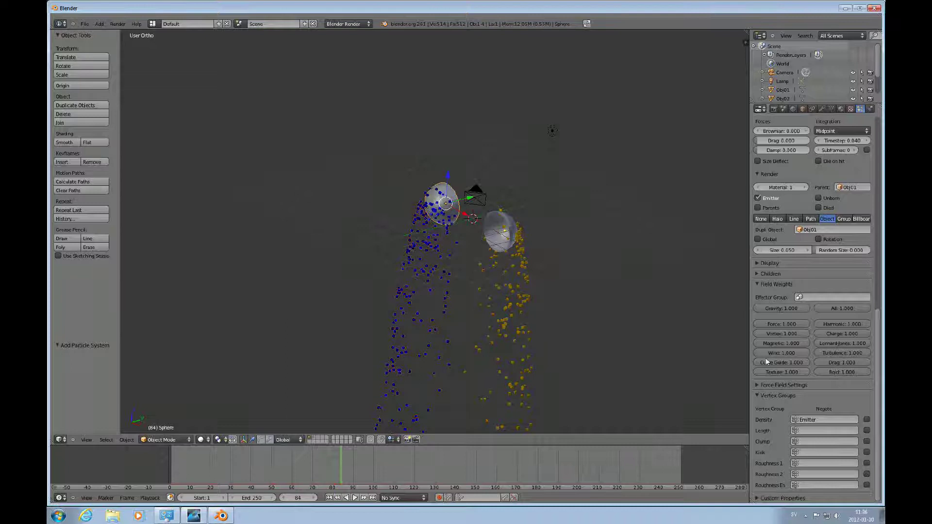
drag(799, 311, 709, 316)
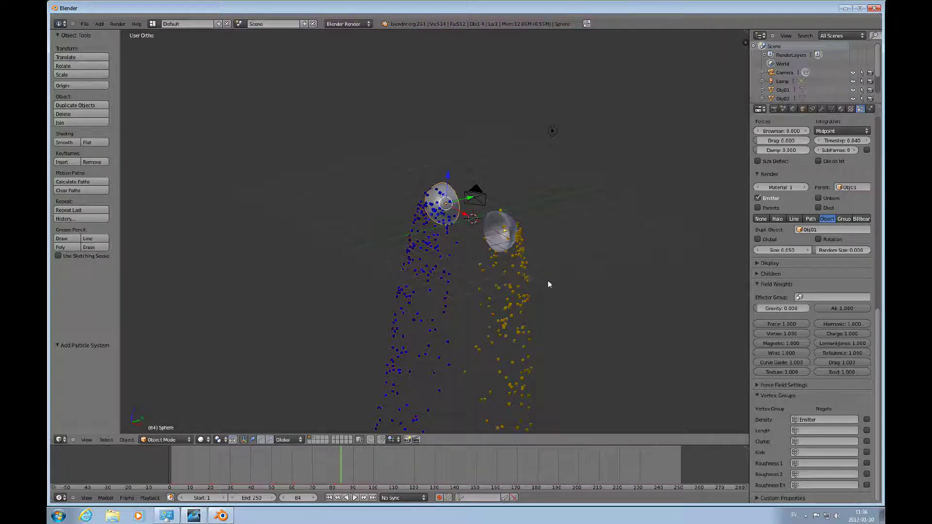
- Play the animation from the first frame and examine from several angles how both half-spheres emit their cubes
click(328, 498)
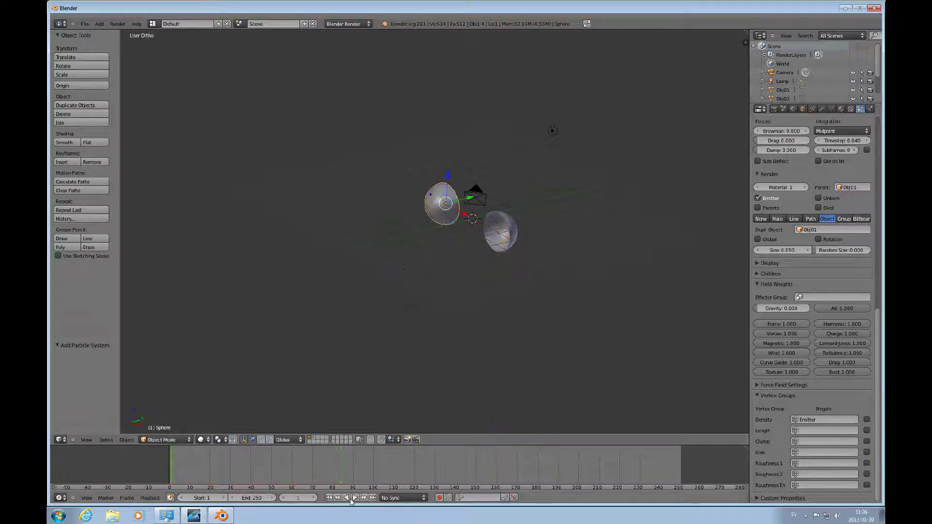
click(354, 497)
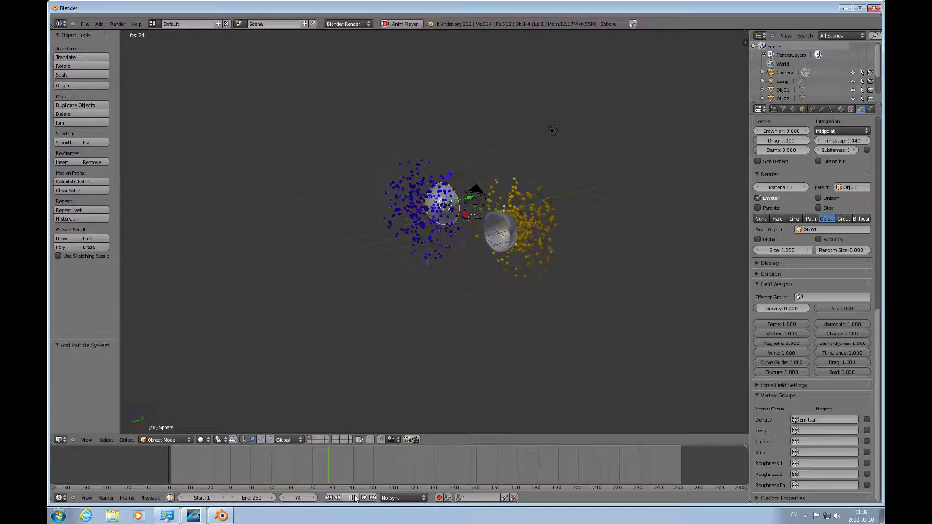
click(351, 498)
scroll(530, 252, up, 5)
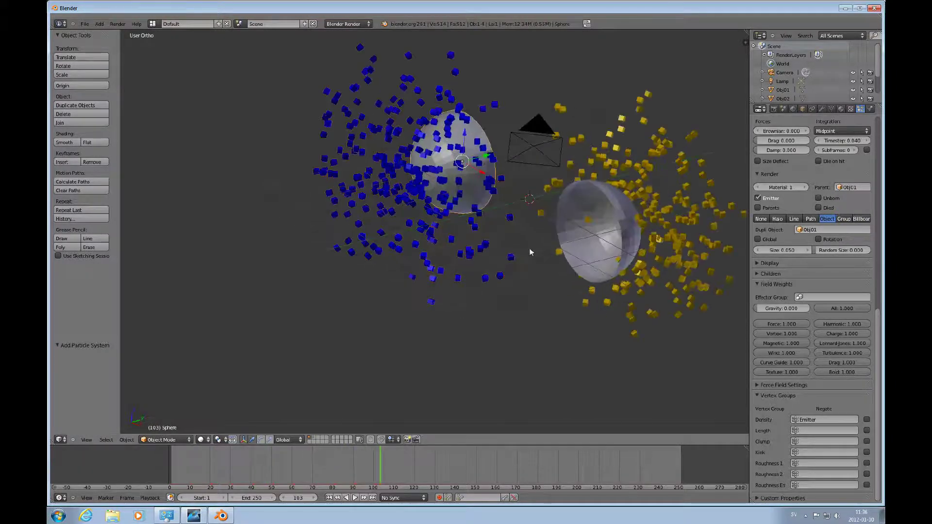
scroll(569, 240, down, 4)
middle_drag(551, 247, 529, 238)
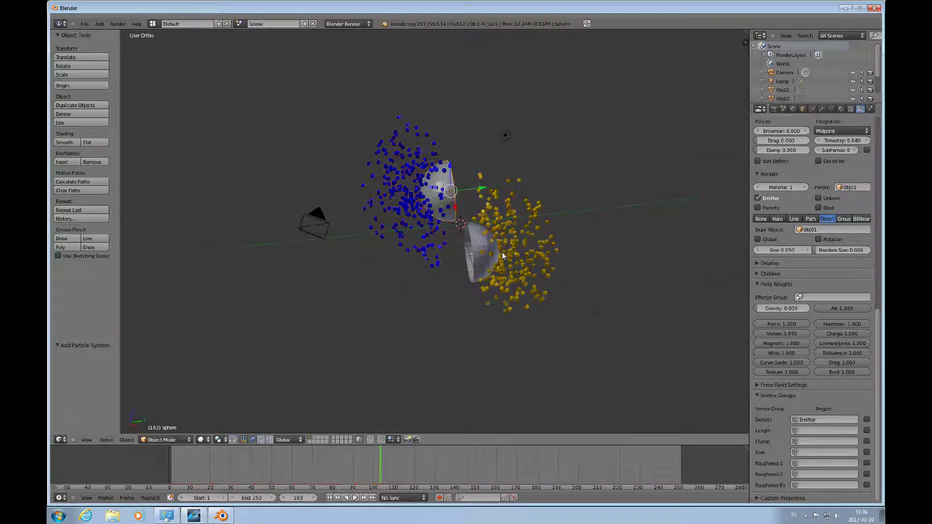
middle_drag(495, 281, 521, 271)
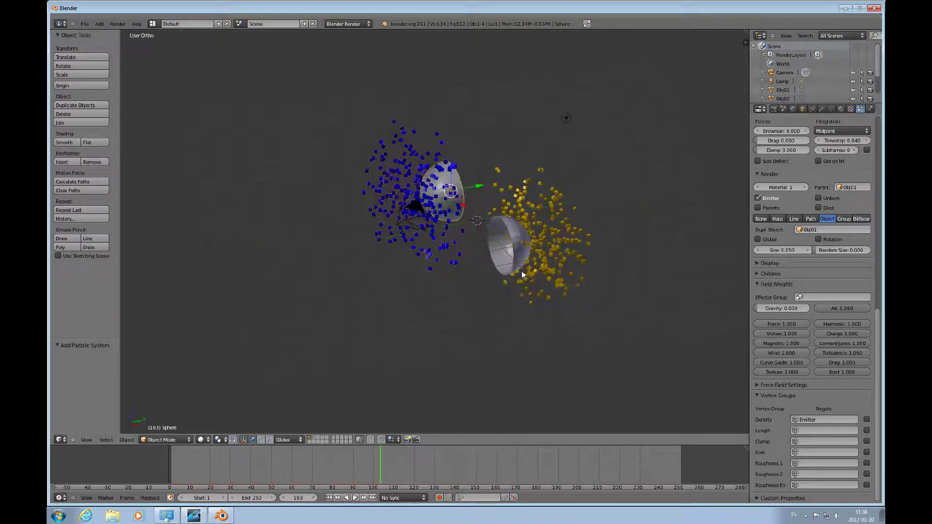
- Enter Edit Mode on the half-sphere emitting orange cubes and display its face normals
right_click(517, 236)
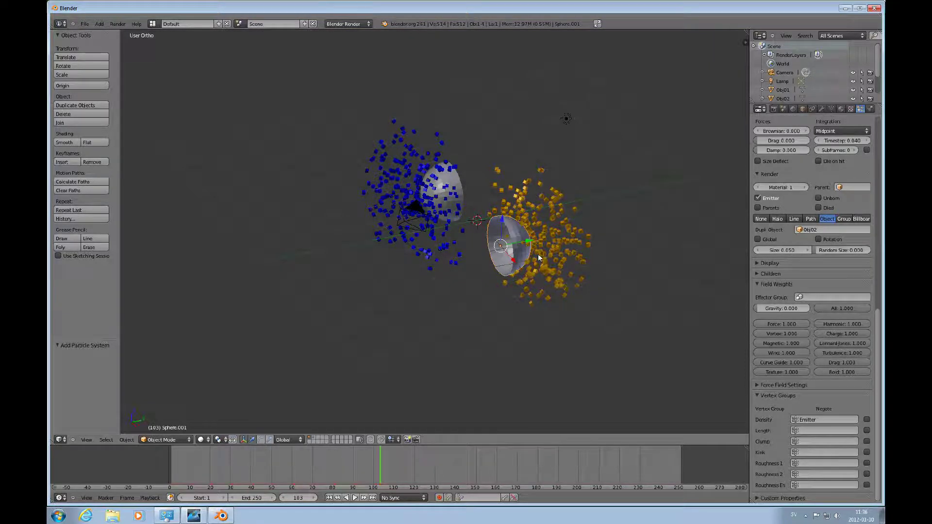
key(Tab)
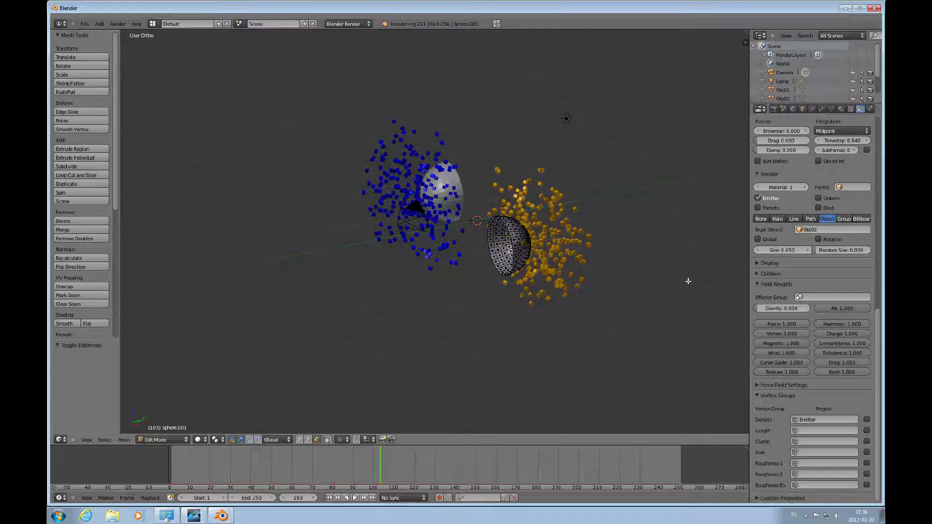
key(n)
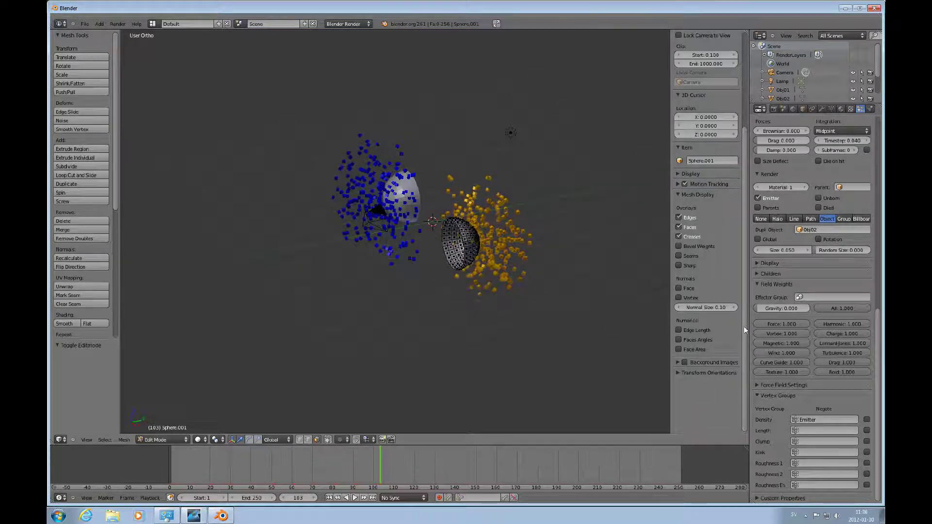
click(678, 288)
scroll(518, 256, up, 2)
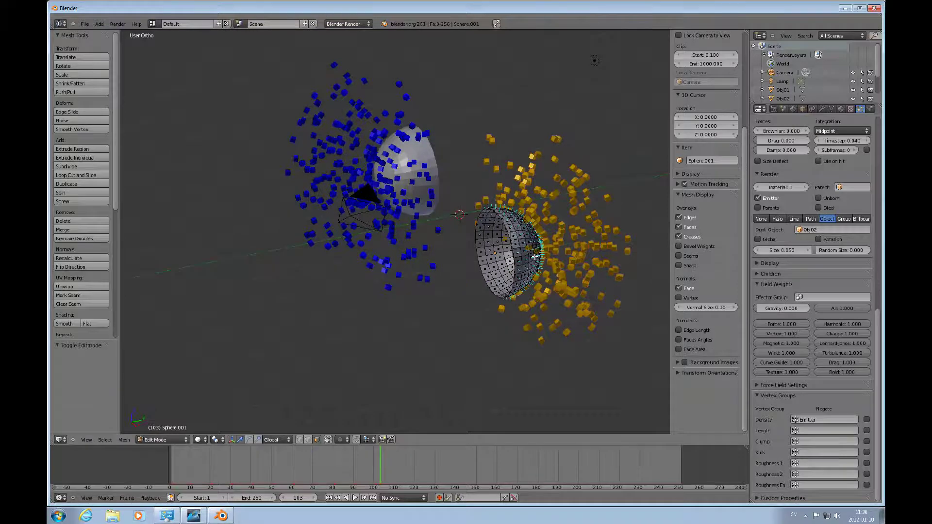
scroll(534, 257, down, 1)
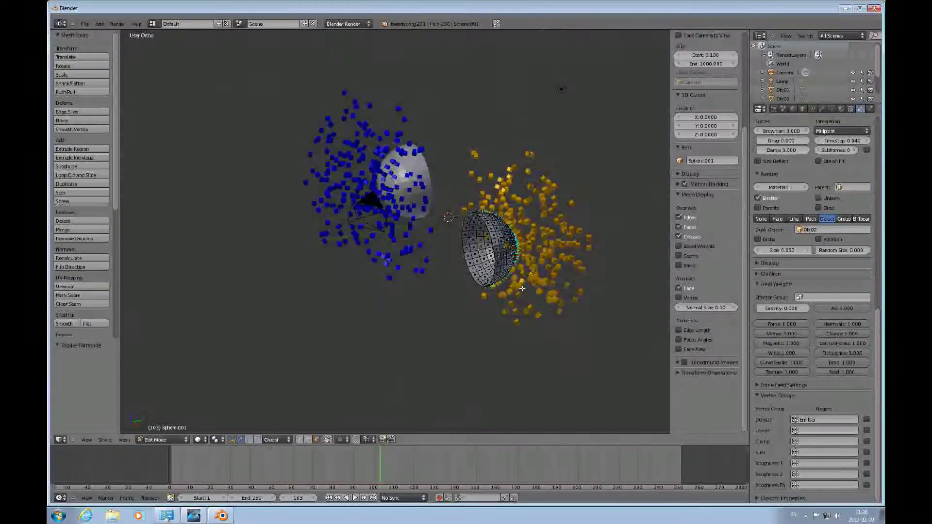
- Select the entire orange-emitting half-sphere mesh and recalculate its normals to the inside
key(a)
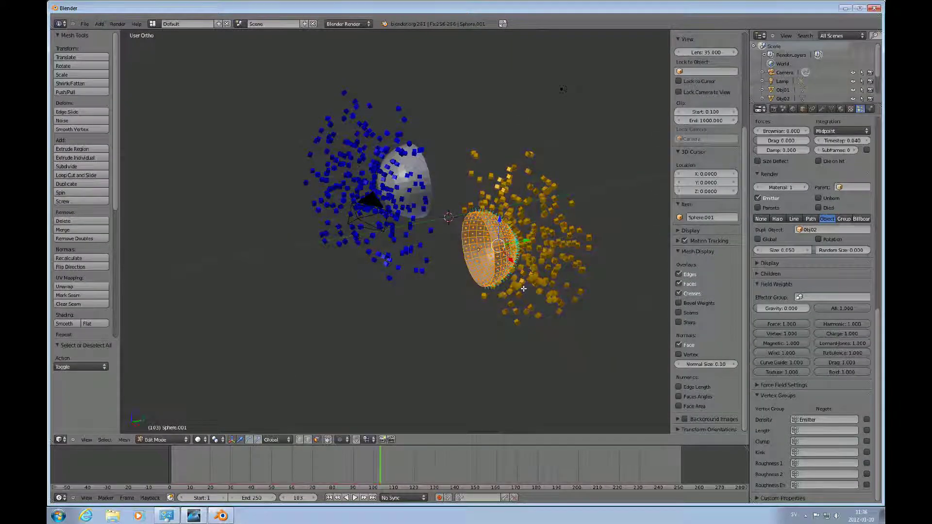
click(124, 440)
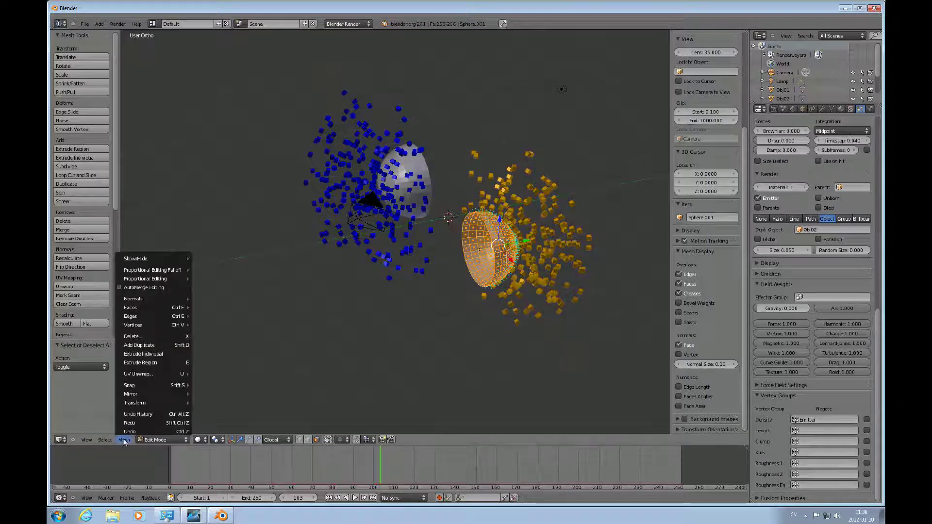
mouse_move(137, 301)
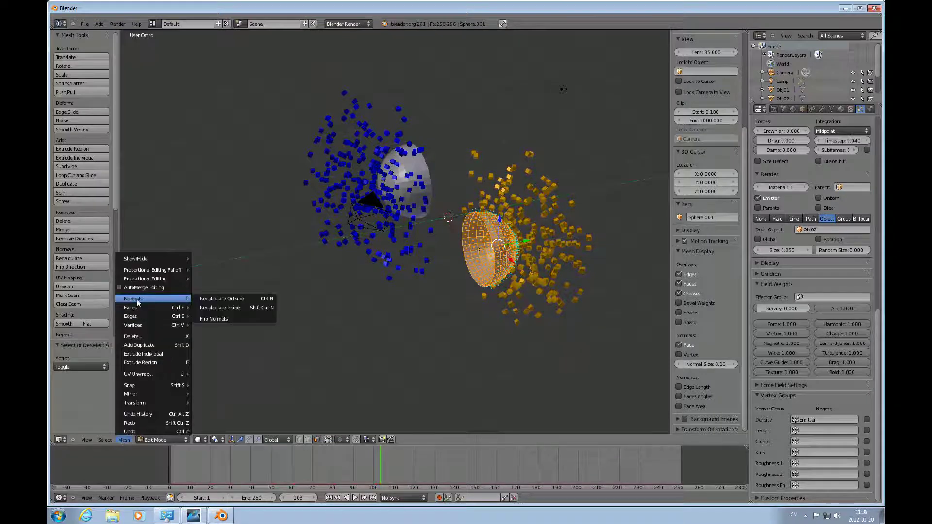
click(250, 307)
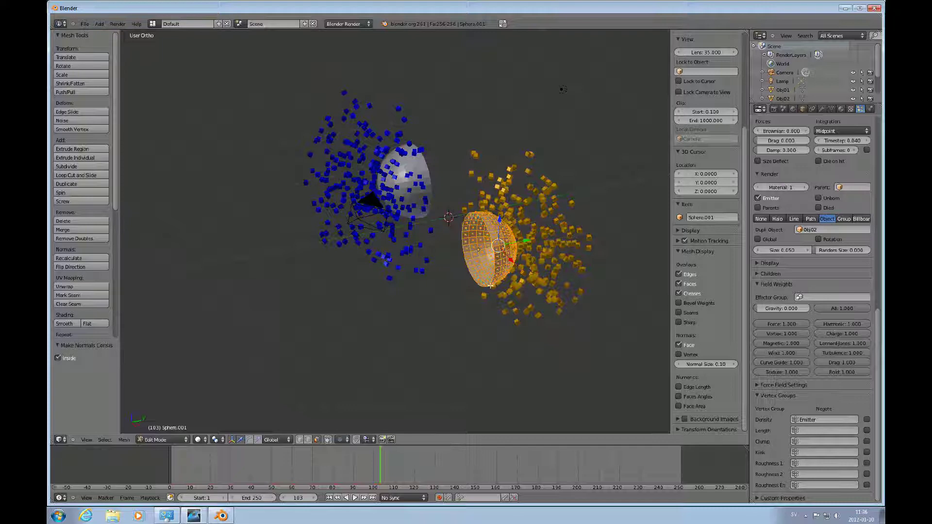
- Replay the animation from the first frame to check the emission direction of the orange cubes
click(329, 498)
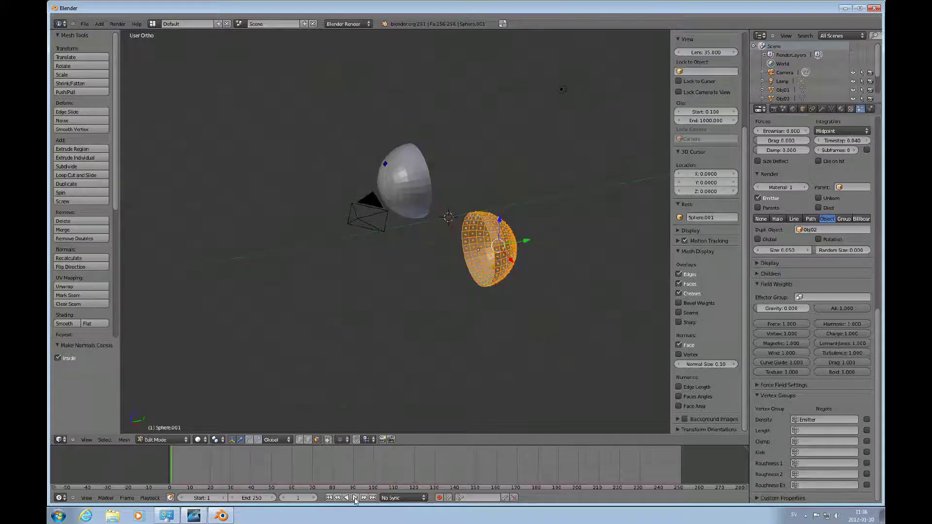
click(355, 498)
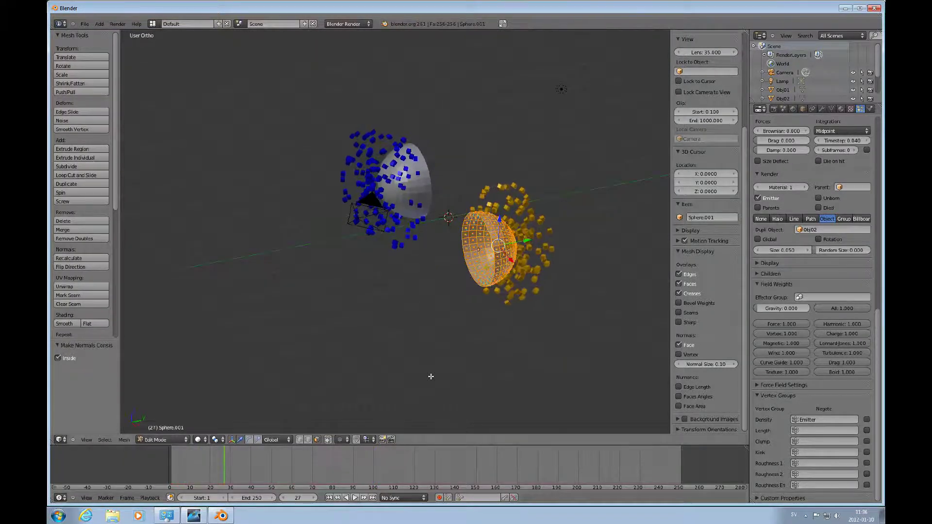
scroll(493, 285, up, 5)
scroll(495, 286, down, 3)
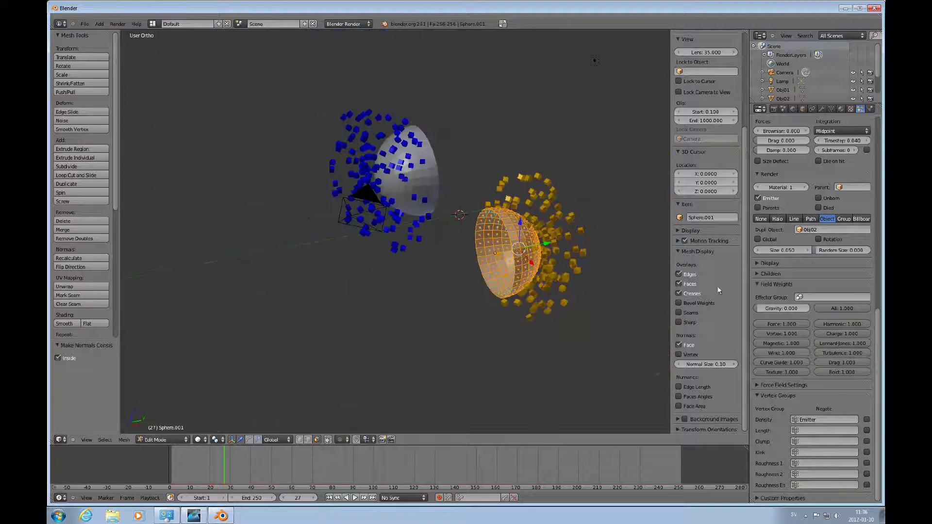
- Free all bakes in the orange-emitting half-sphere's particle cache, replay from the first frame and inspect the half-sphere's interior up close
scroll(877, 331, up, 15)
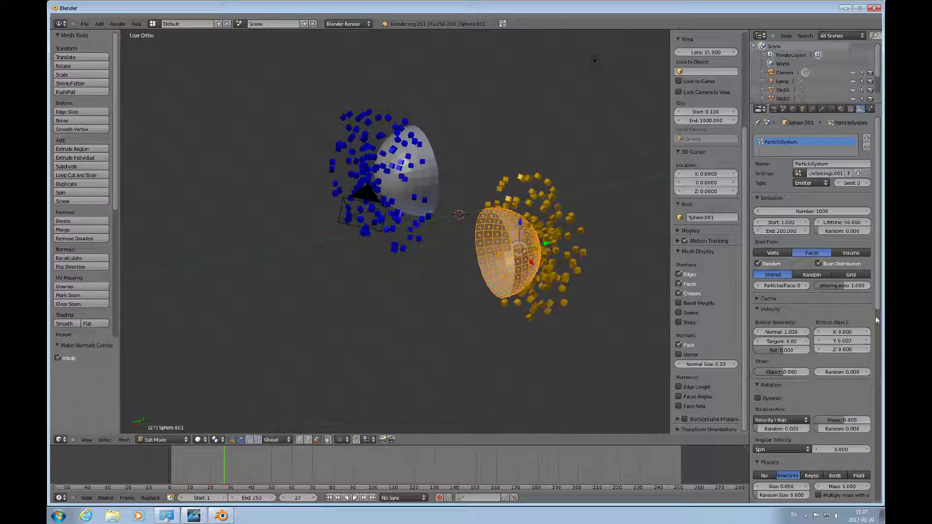
click(759, 297)
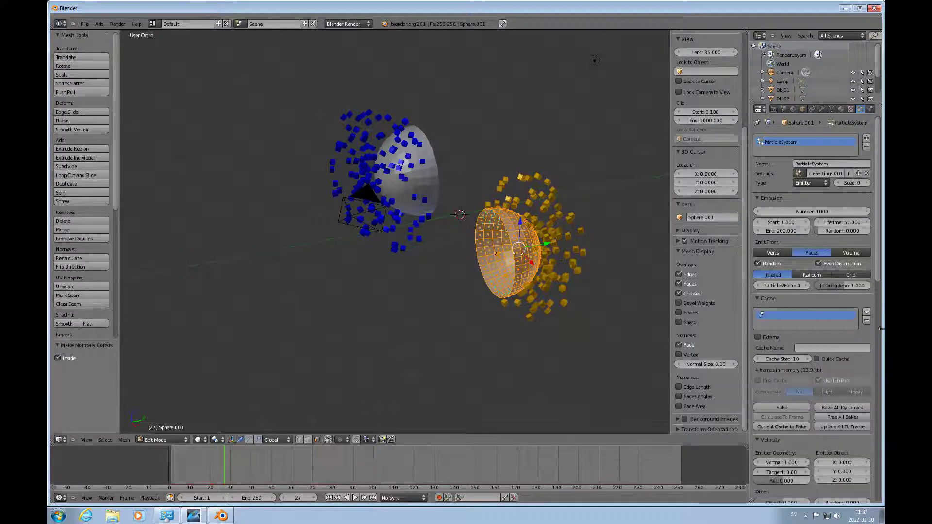
click(846, 417)
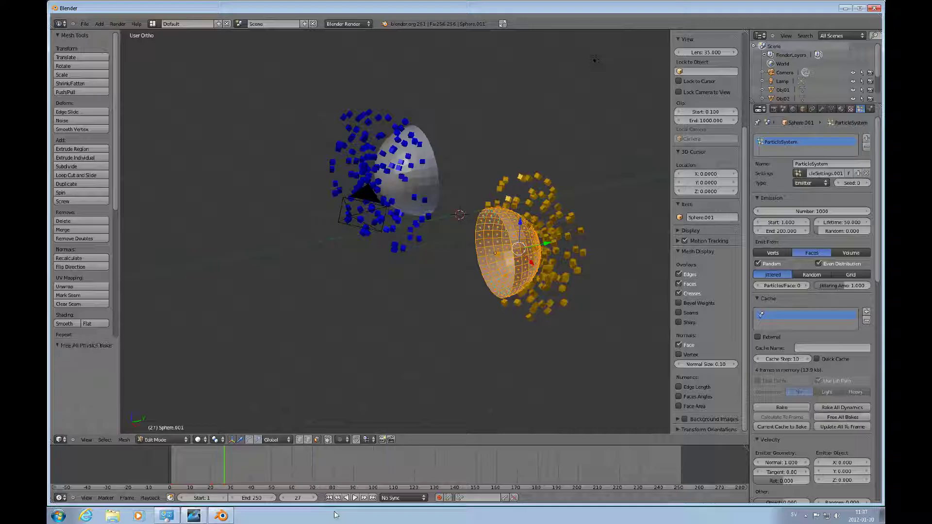
click(330, 497)
click(355, 498)
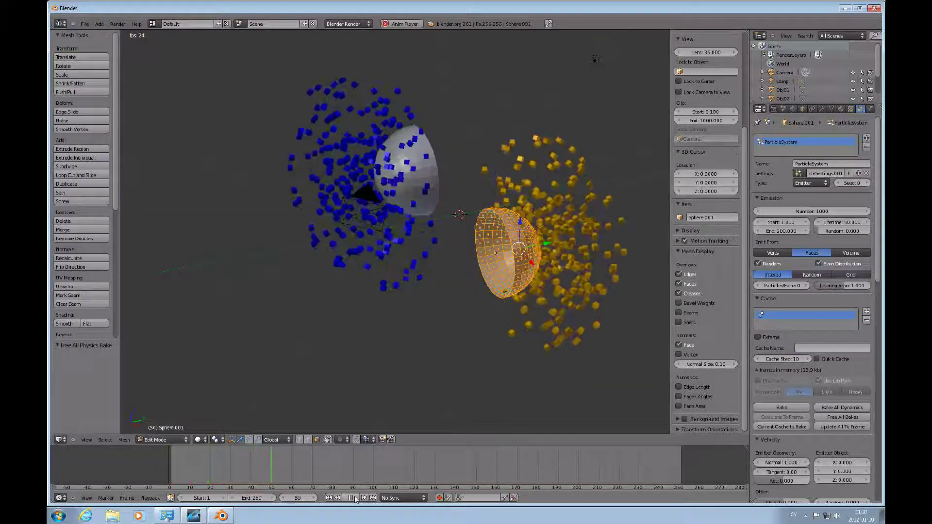
key(alt+a)
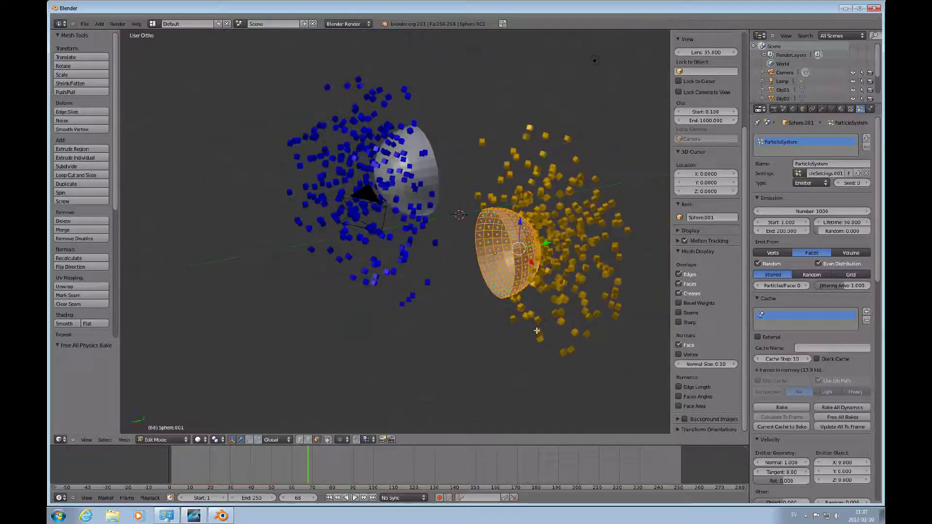
mouse_move(541, 275)
middle_down()
mouse_move(610, 276)
mouse_move(631, 253)
mouse_move(546, 268)
middle_up()
scroll(566, 262, up, 3)
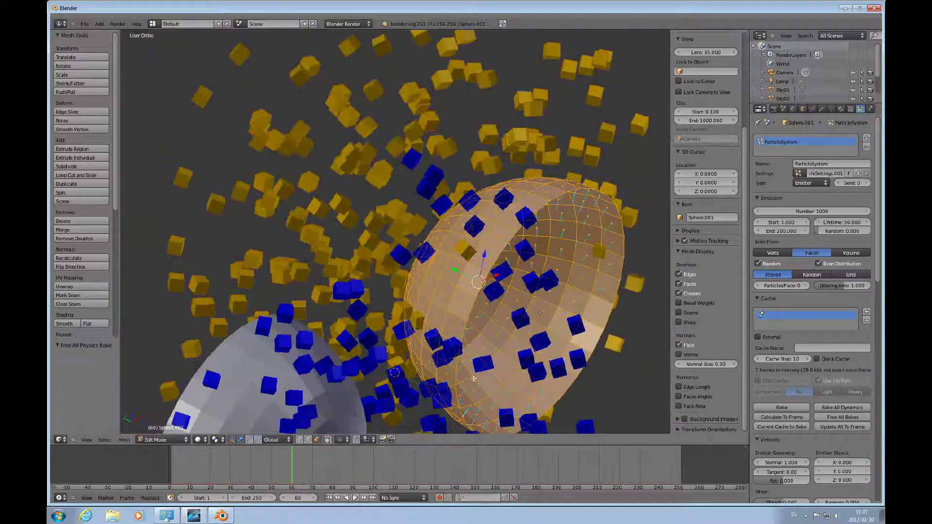
scroll(522, 294, down, 8)
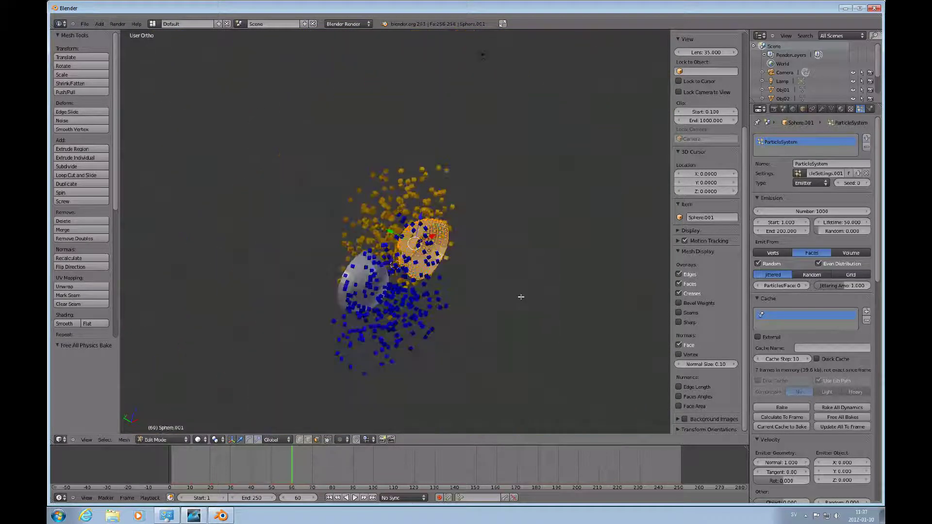
- Return to Object Mode, free all particle bakes again and play the animation from the first frame
key(Tab)
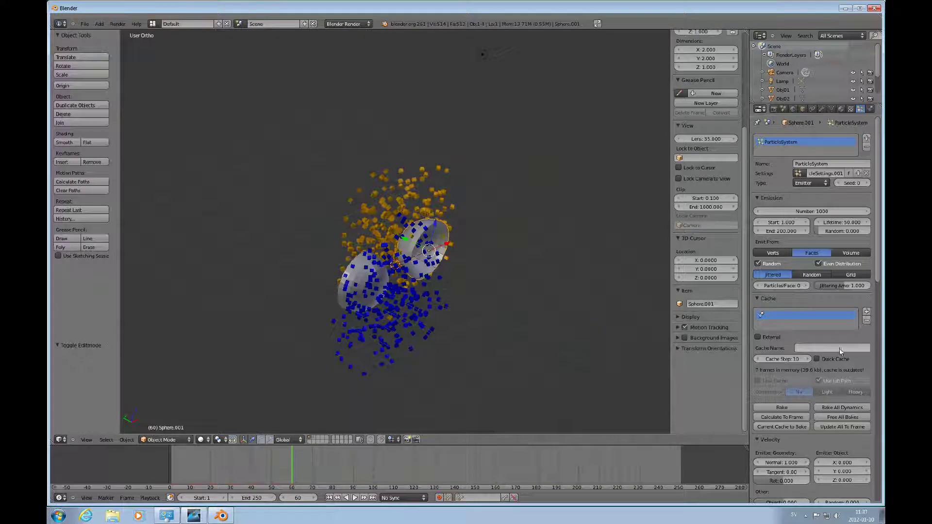
click(845, 416)
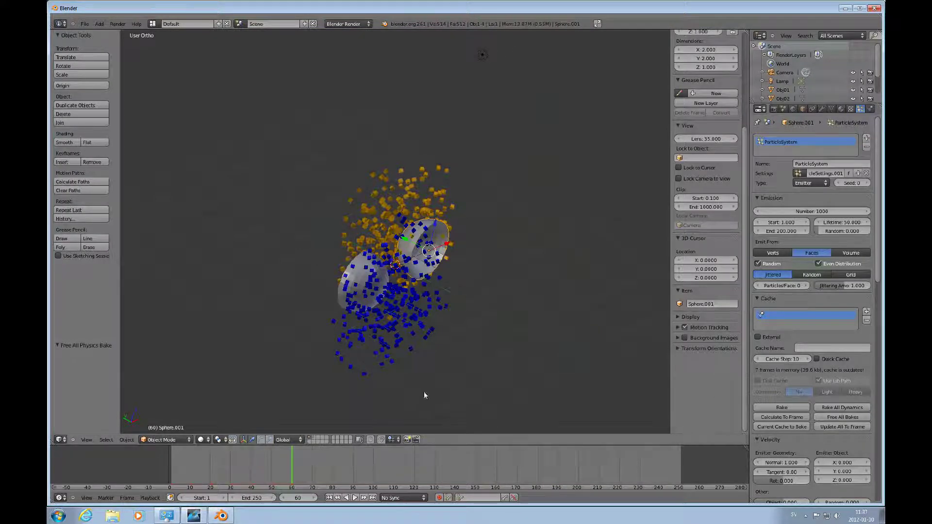
click(329, 498)
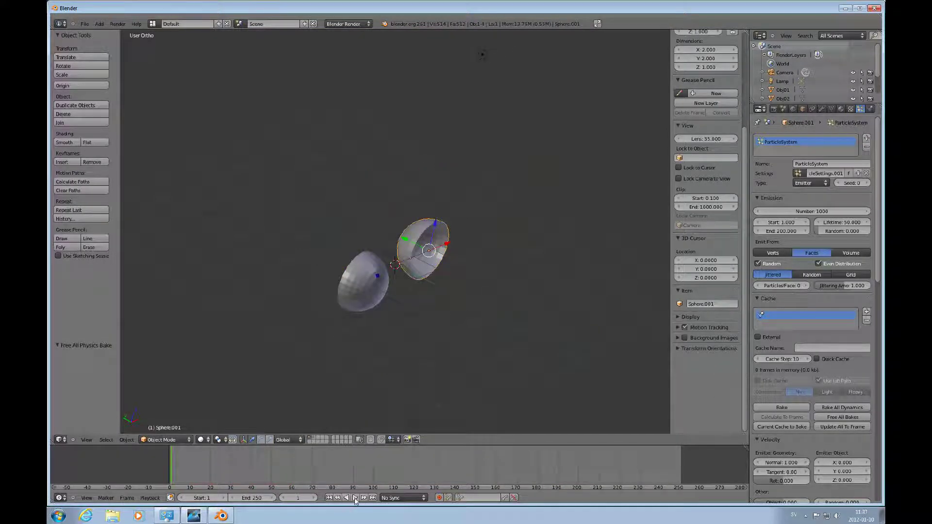
click(355, 498)
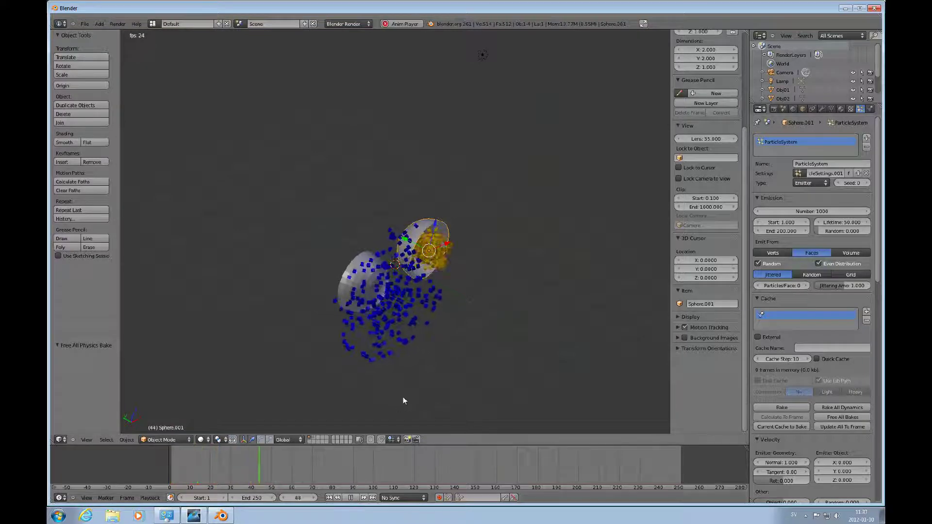
- Replay the animation and view both half-spheres from the side to compare the emission directions of the blue and orange cubes
key(alt+a)
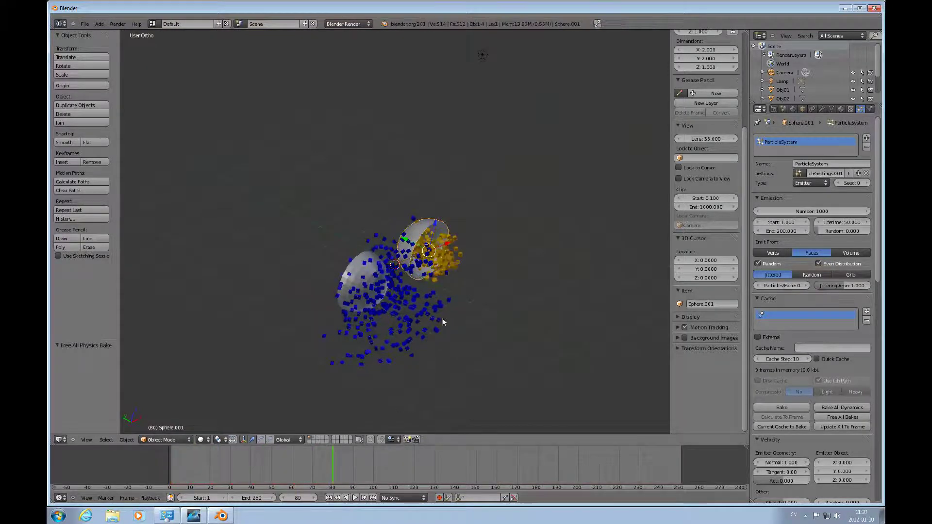
scroll(443, 322, up, 3)
scroll(417, 389, down, 2)
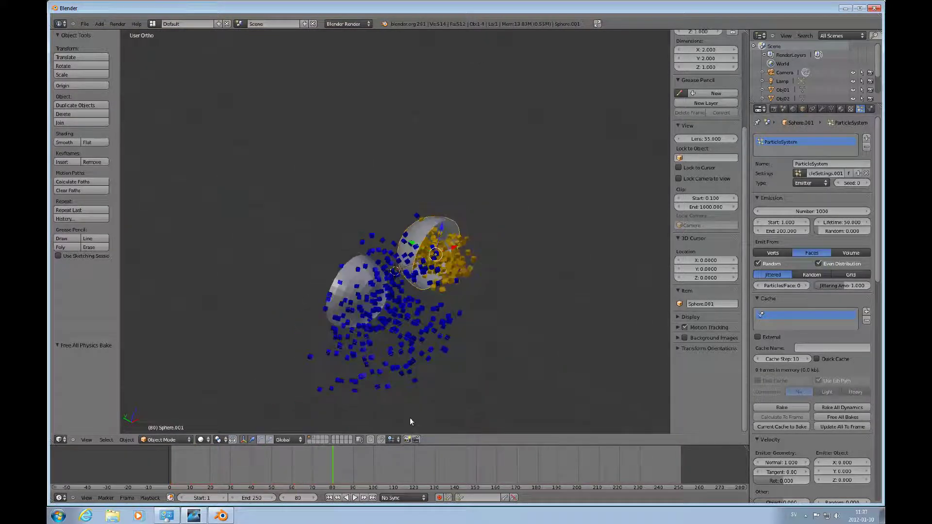
click(356, 497)
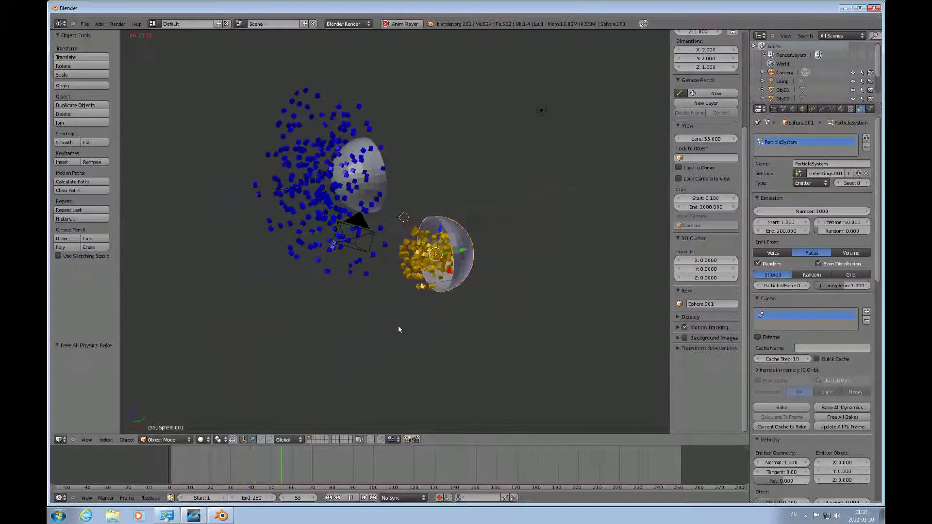
middle_drag(398, 329, 413, 293)
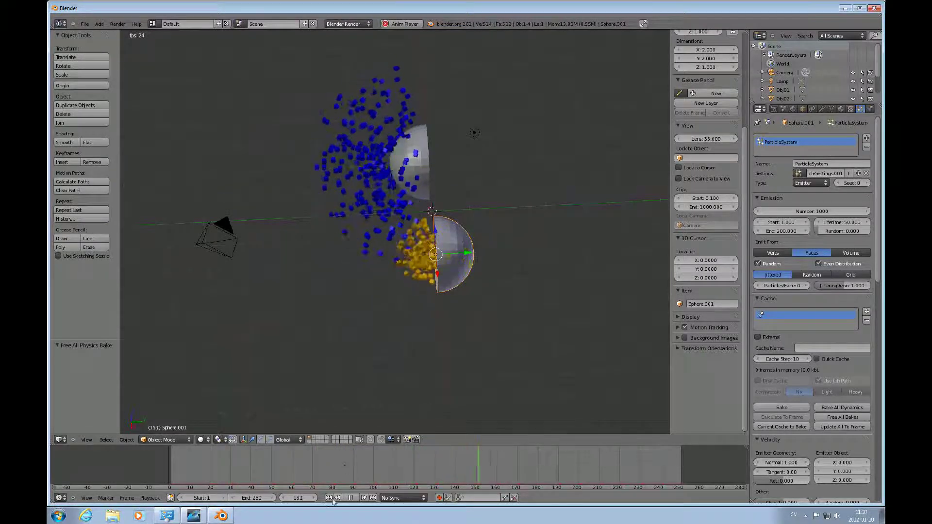
click(350, 497)
- Select the blue-emitting half-sphere and set its particle system's Normal emission velocity to -1
right_click(422, 175)
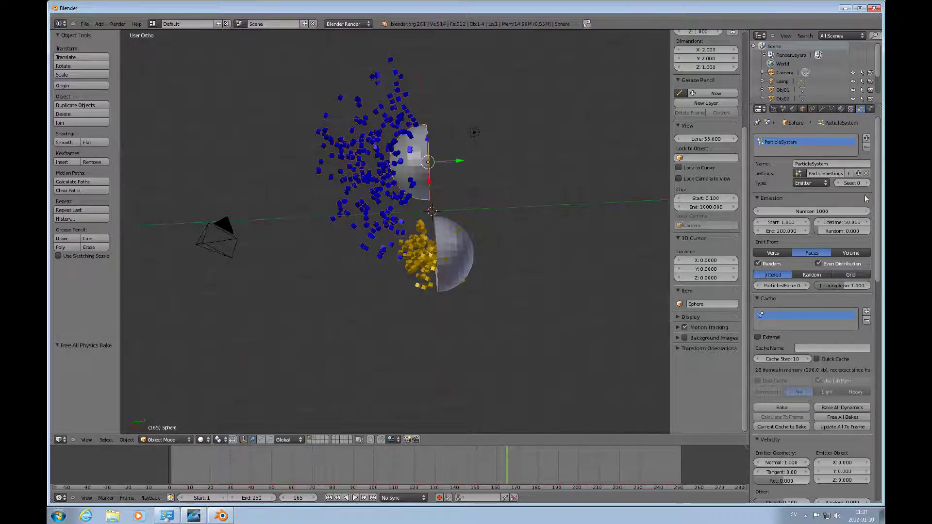
scroll(876, 227, down, 8)
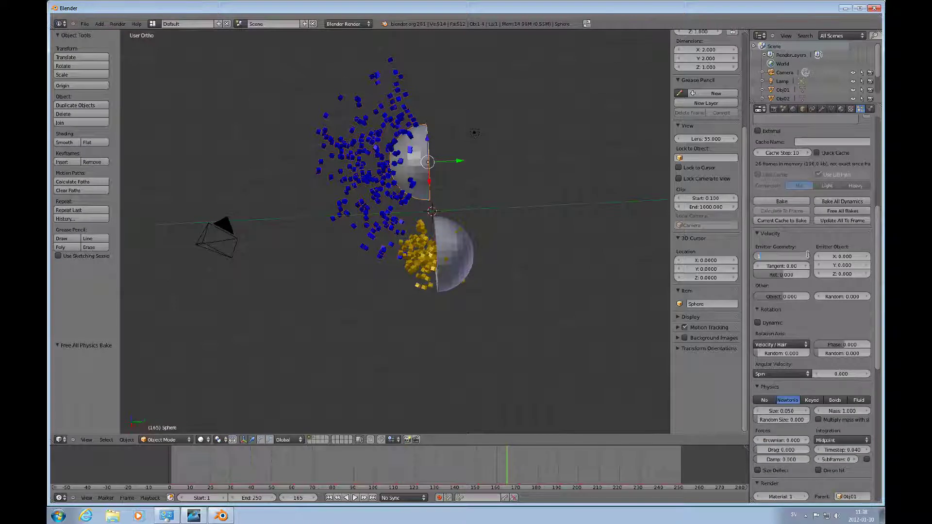
key(Return)
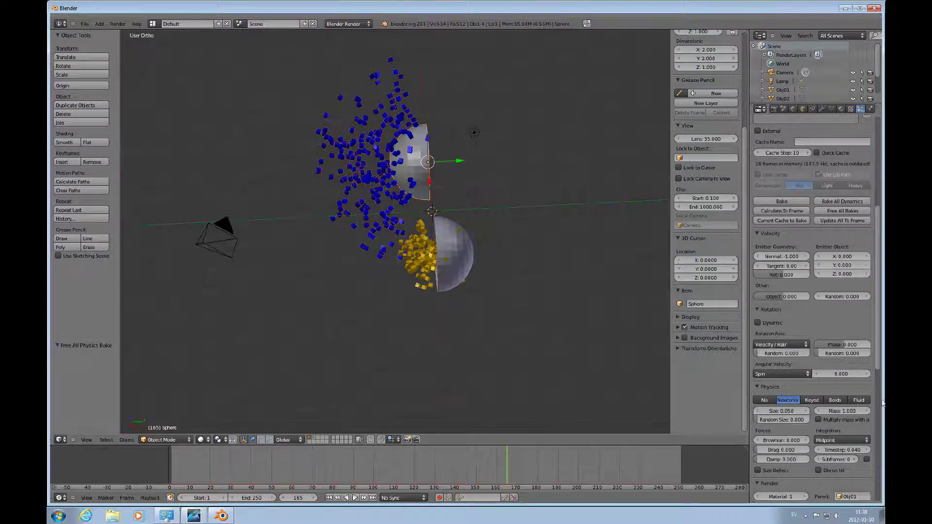
drag(879, 306, 882, 356)
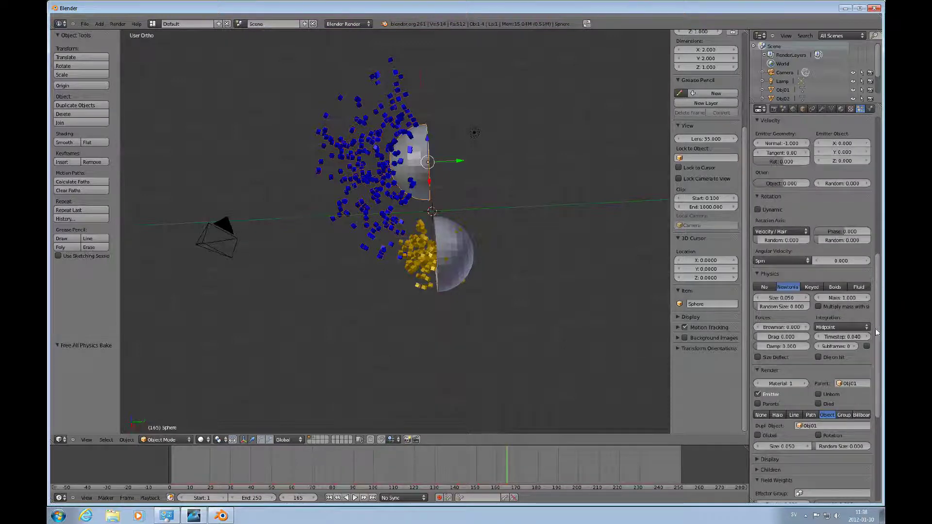
- Free all bakes and play the animation from the first frame, viewing the blue cubes' emission from several angles
drag(882, 369, 881, 289)
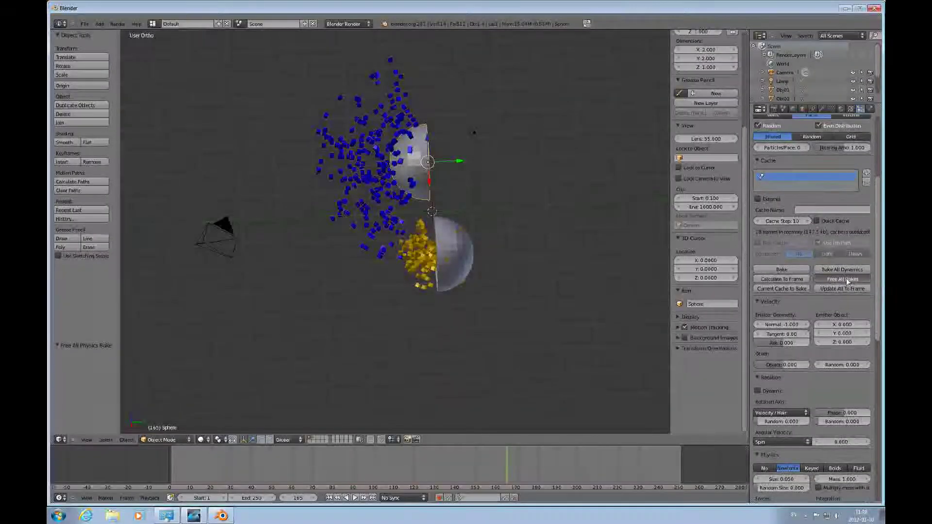
click(329, 498)
click(354, 498)
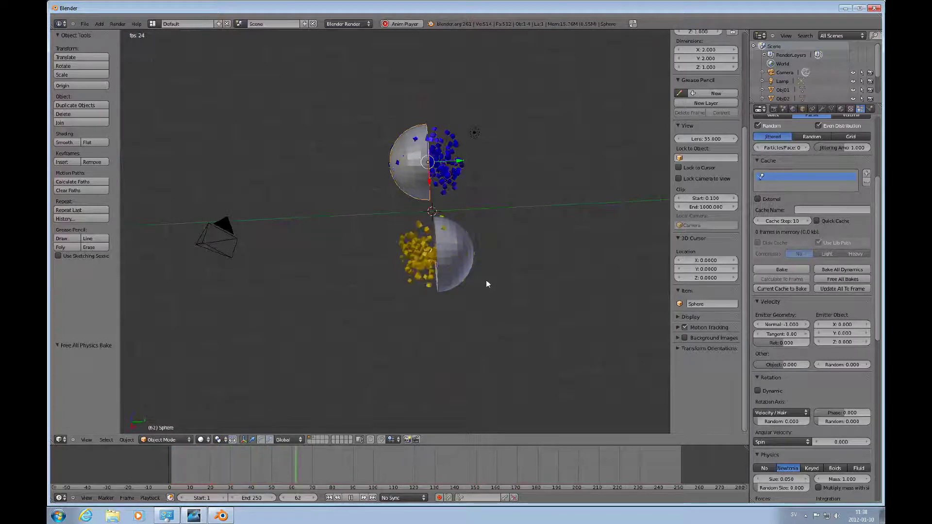
middle_drag(491, 283, 450, 192)
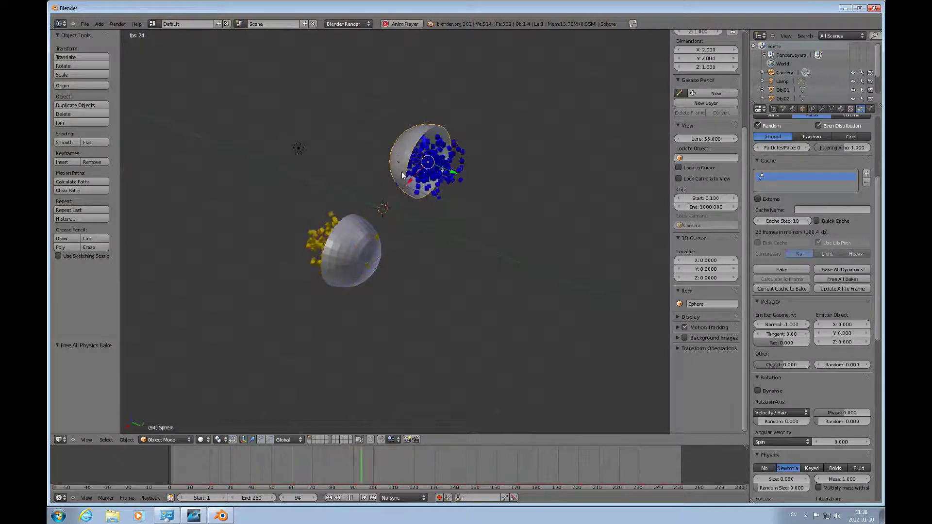
middle_drag(398, 170, 472, 179)
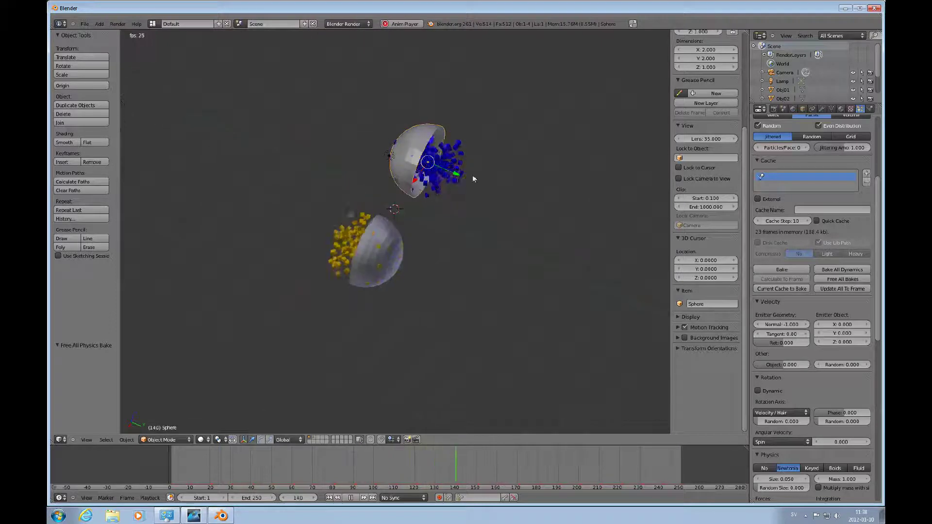
click(351, 498)
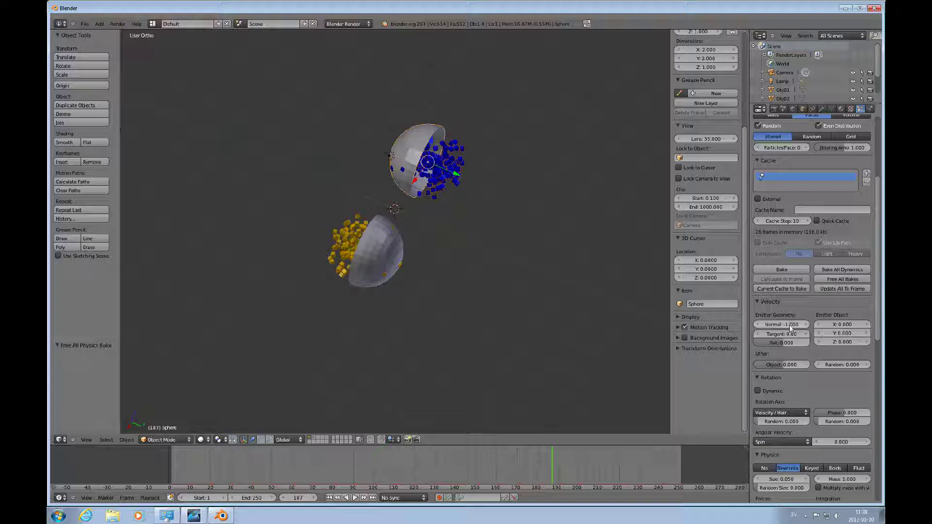
- Set the blue-emitting half-sphere's Normal emission velocity back to 1 and its particle lifetime to 250
key(Return)
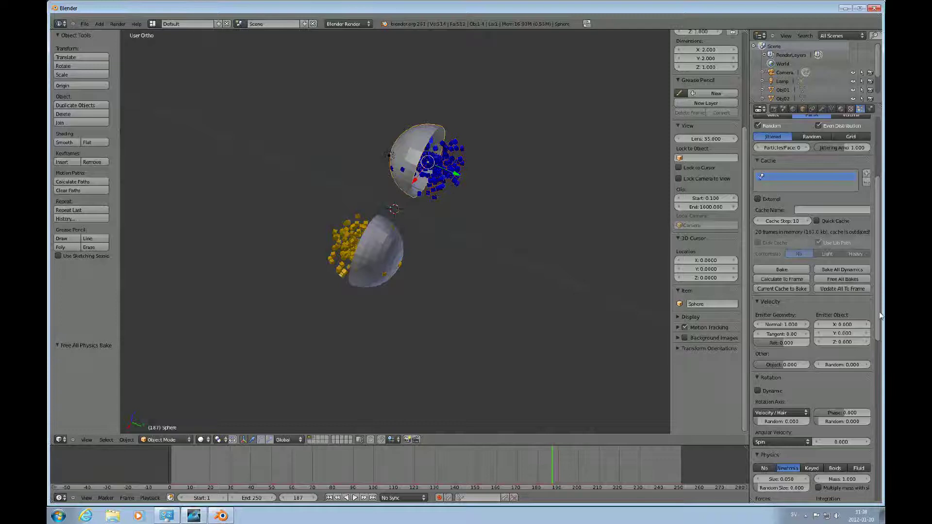
scroll(867, 316, up, 6)
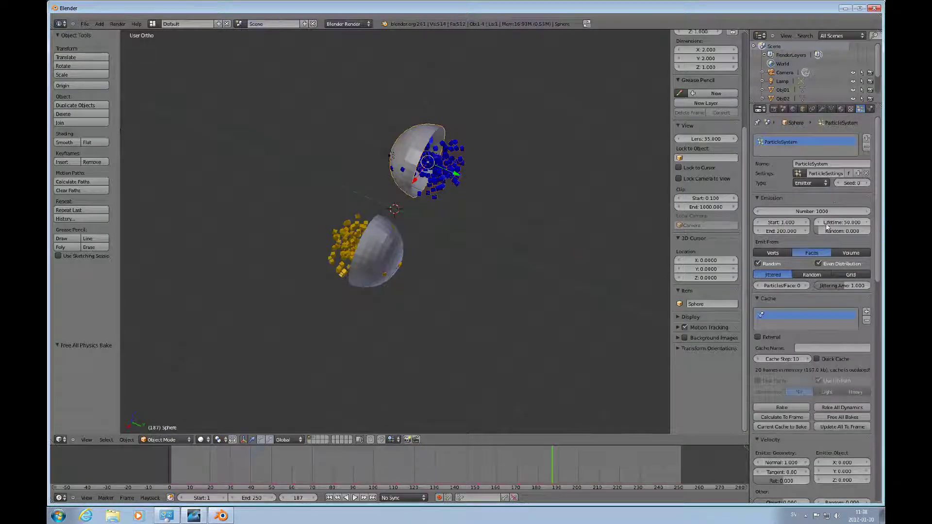
click(846, 223)
text(250)
key(Return)
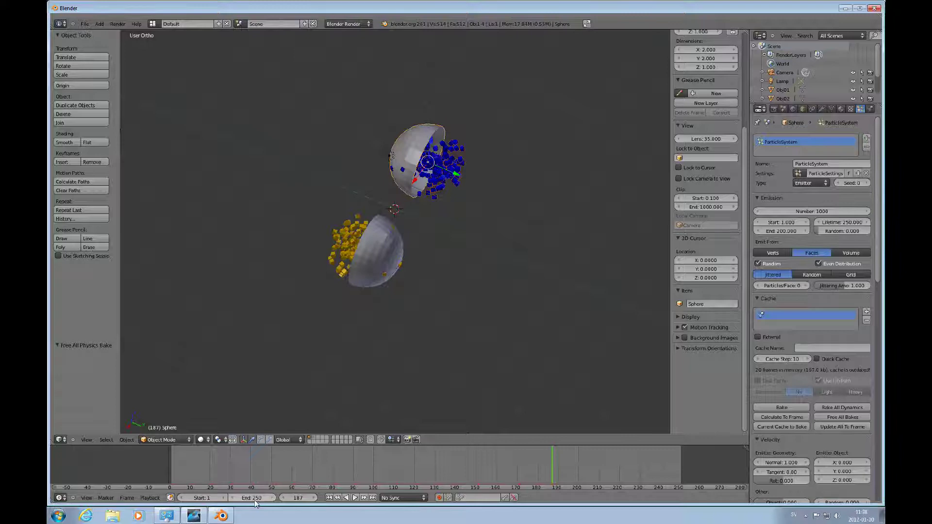
- Play the animation from the first frame and inspect how far the blue cubes spread around both half-spheres
click(329, 498)
click(355, 498)
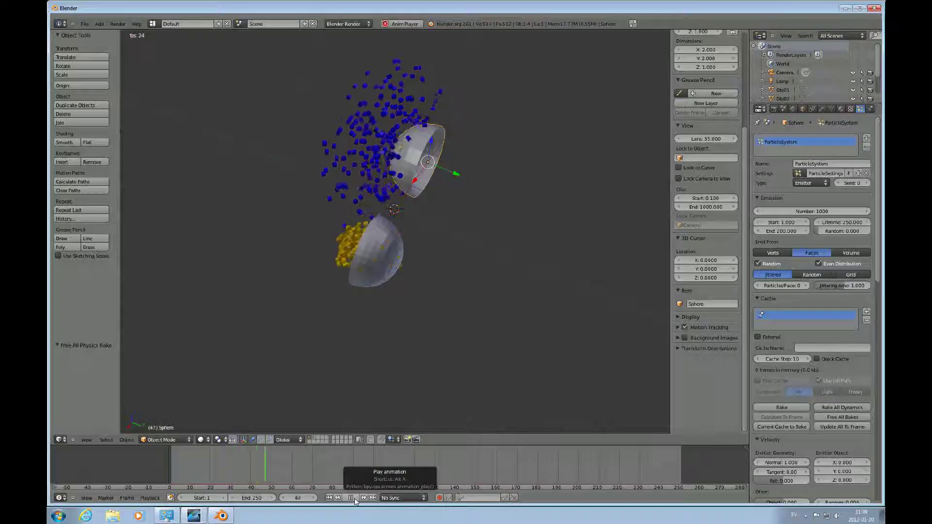
scroll(449, 301, down, 5)
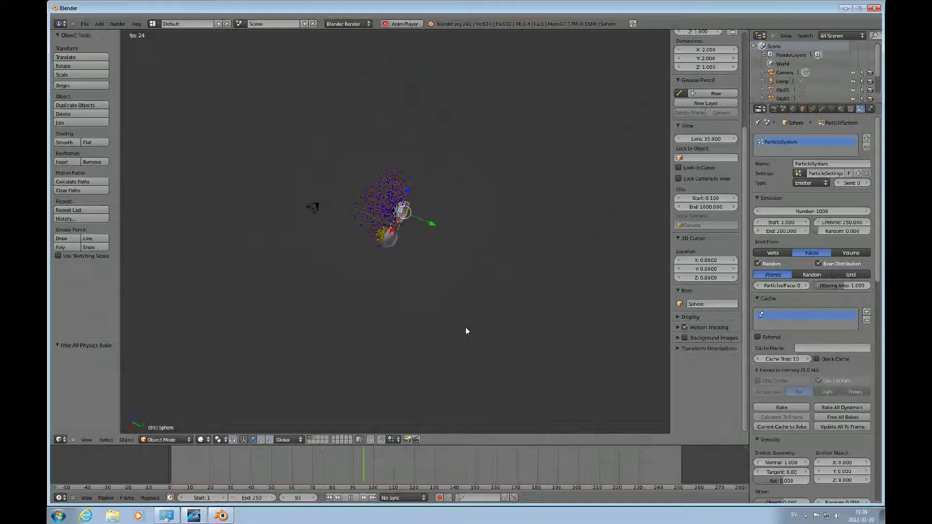
middle_drag(465, 327, 376, 330)
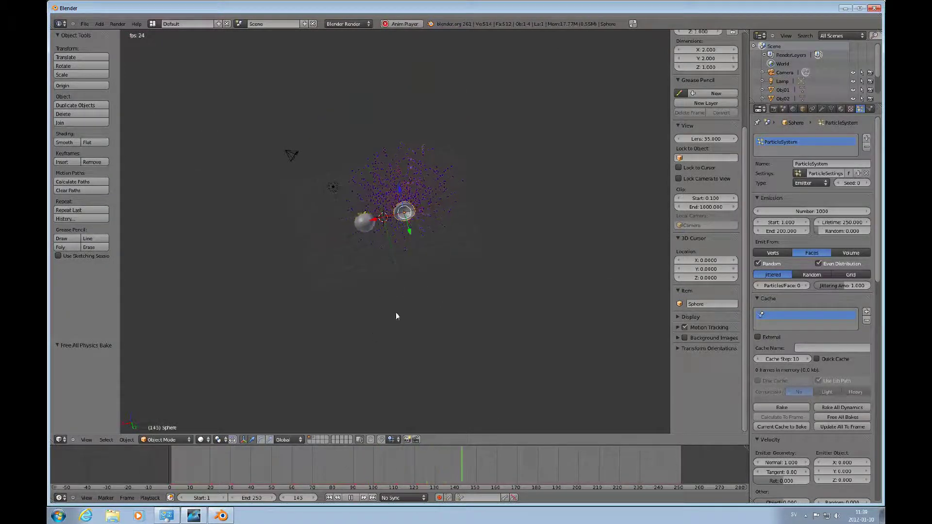
scroll(407, 290, up, 5)
shift+scroll(408, 291, up, 3)
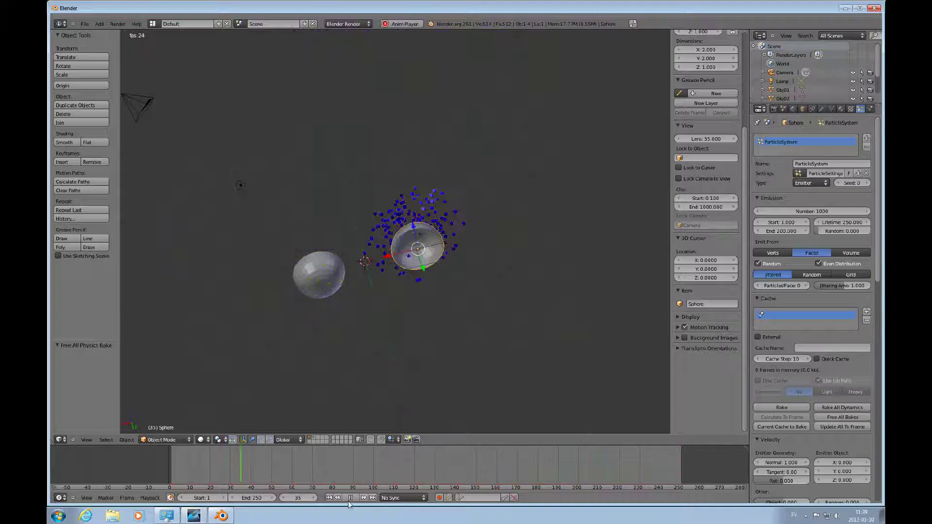
key(alt+a)
- Select the orange-emitting half-sphere and set its particle lifetime to 250
right_click(330, 287)
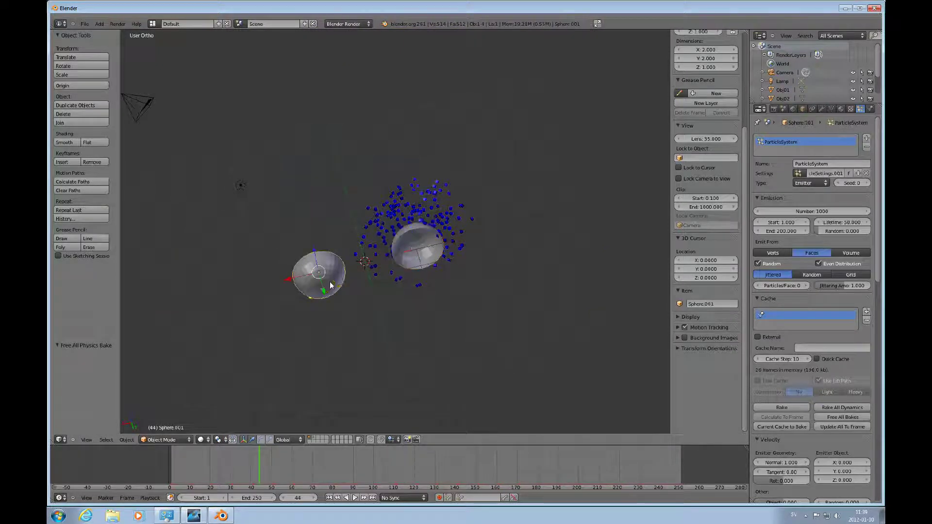
click(851, 223)
text(25)
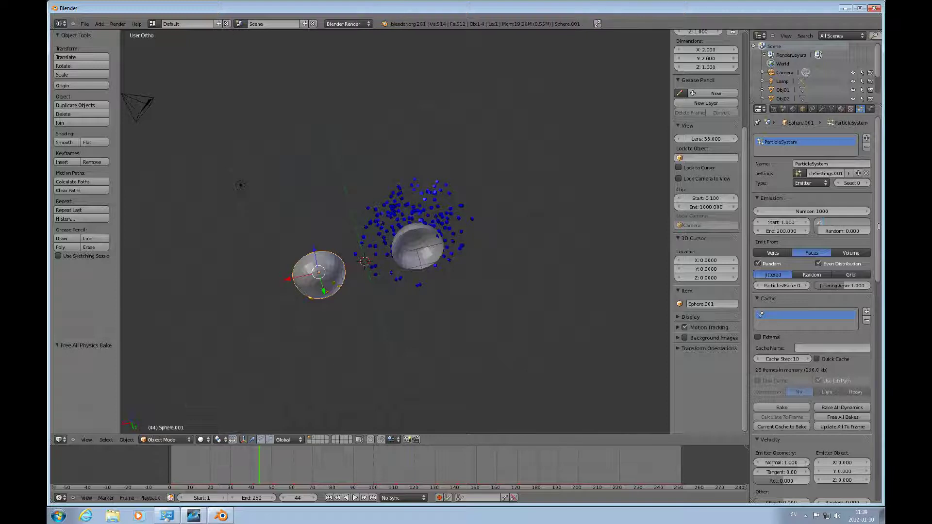
text(0)
key(Return)
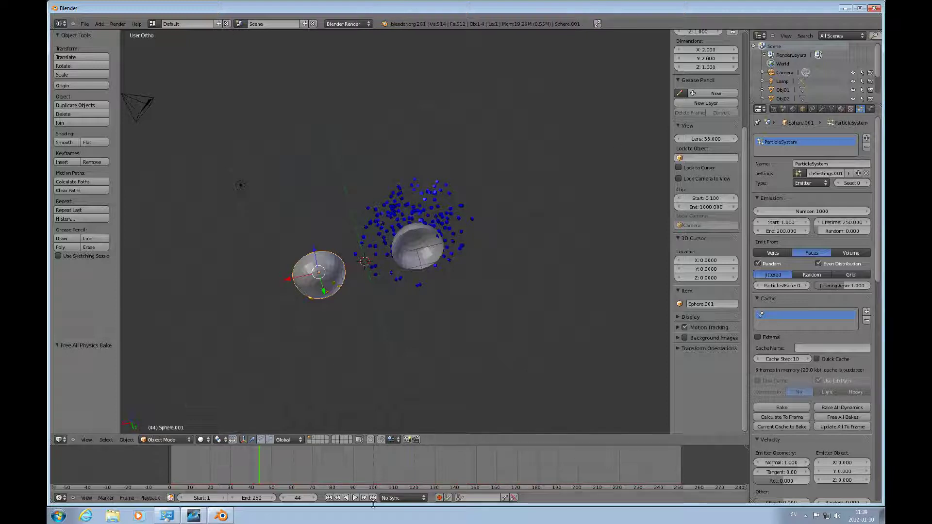
- Free all bakes and play the animation from the first frame to check the spread of the orange and blue cubes
click(355, 498)
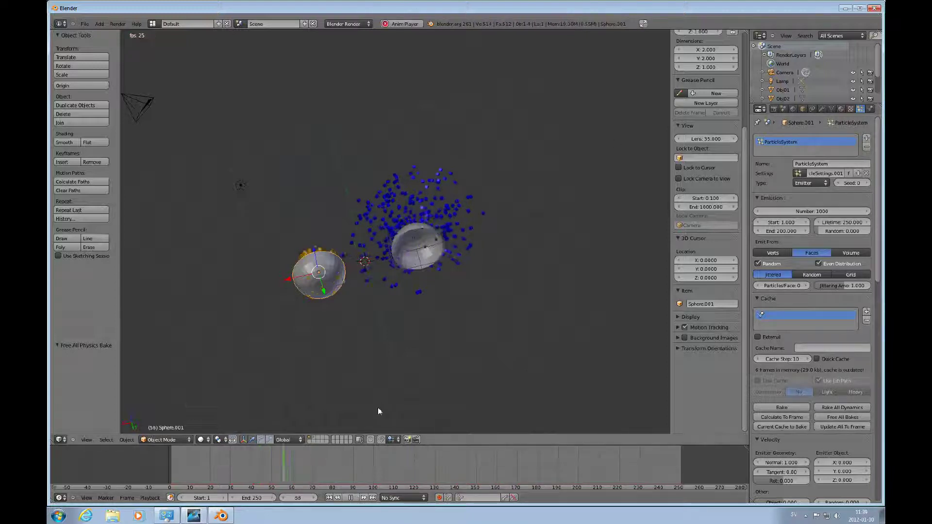
click(351, 498)
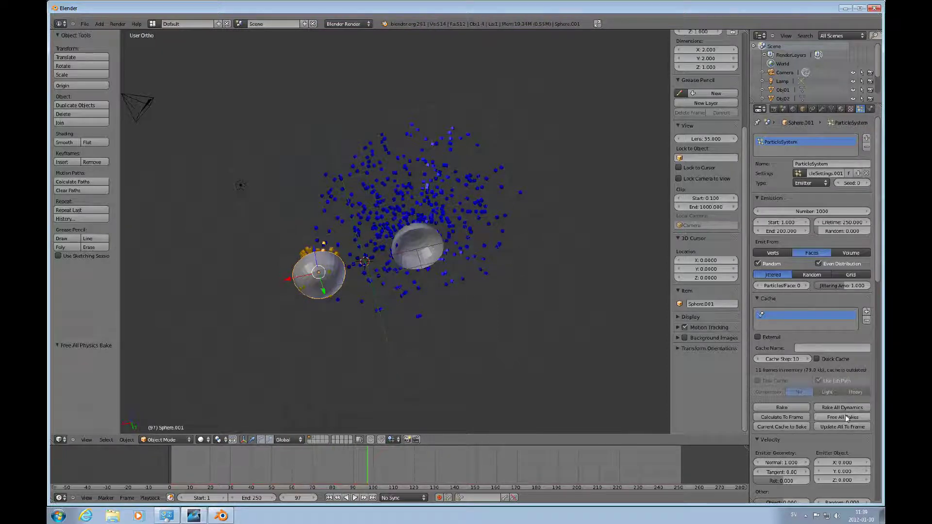
click(329, 498)
click(355, 498)
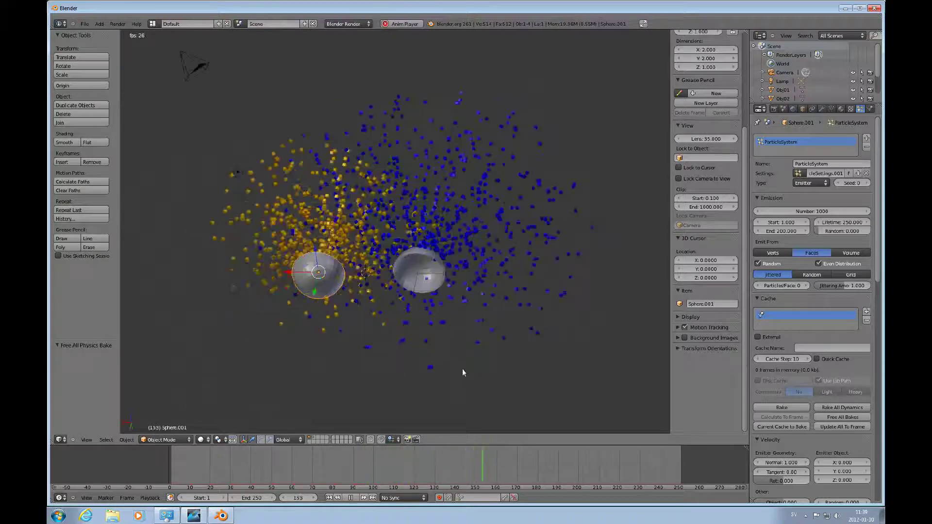
middle_drag(462, 372, 369, 282)
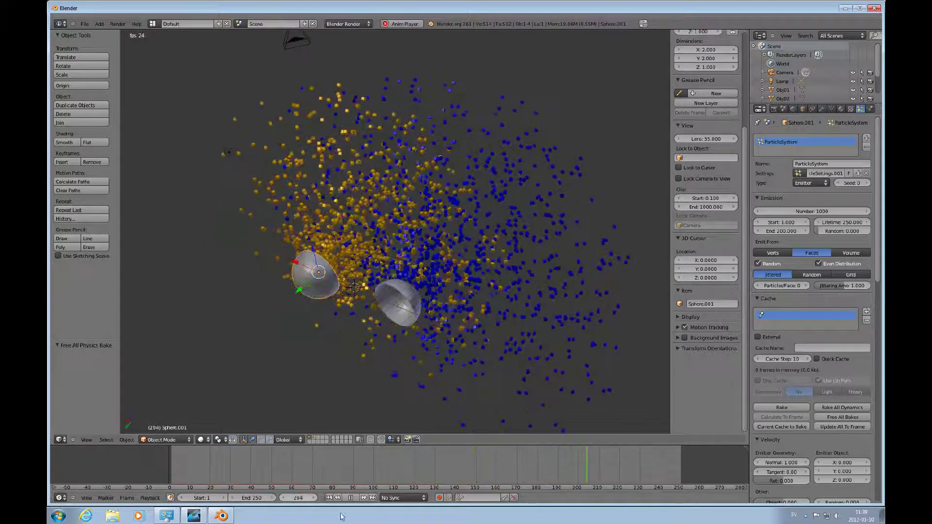
click(351, 498)
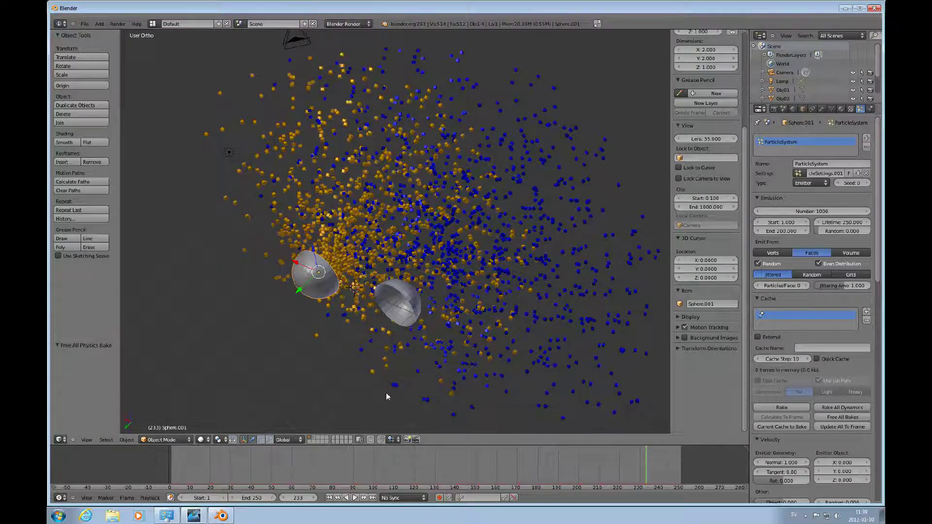
- Switch to the camera view, render the current frame, and return to the 3D view
key(KP_0)
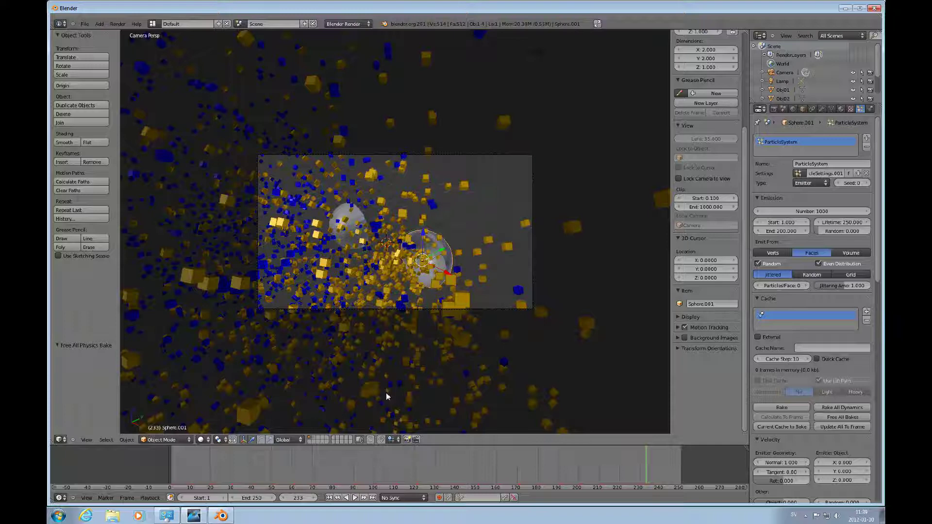
key(F12)
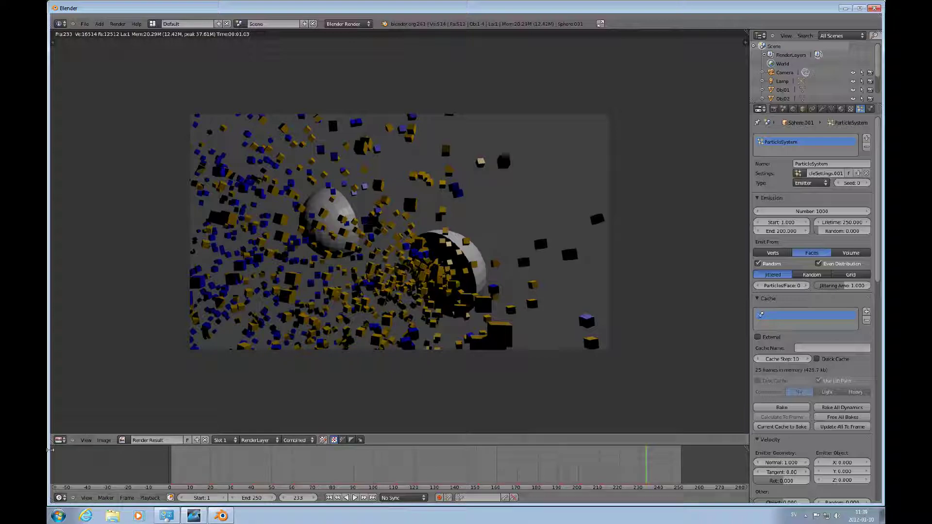
click(64, 441)
click(68, 432)
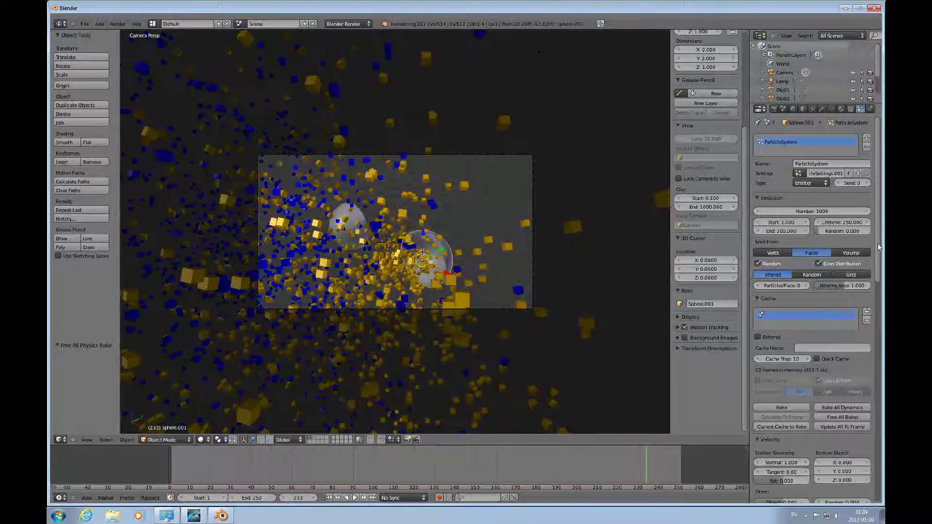
- Disable rendering of the emitter in the orange-emitting half-sphere's particle system
scroll(874, 289, down, 6)
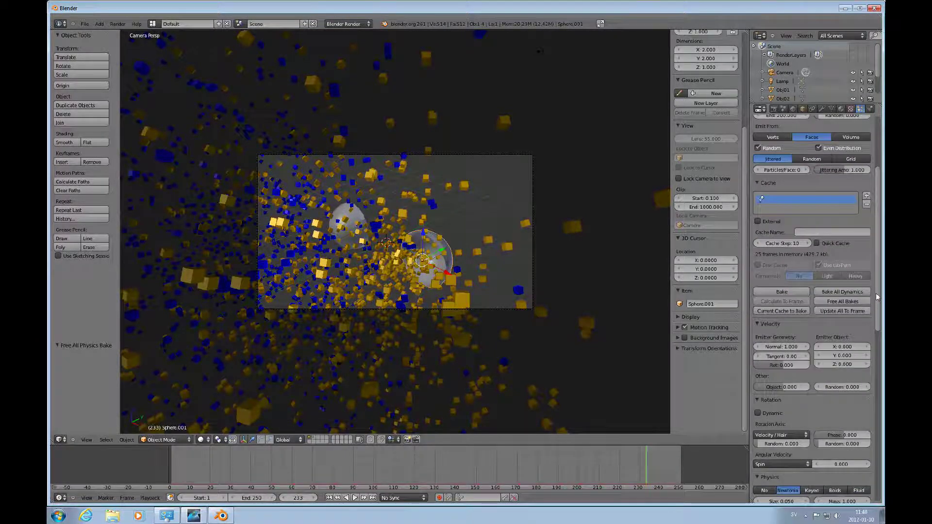
drag(877, 297, 883, 401)
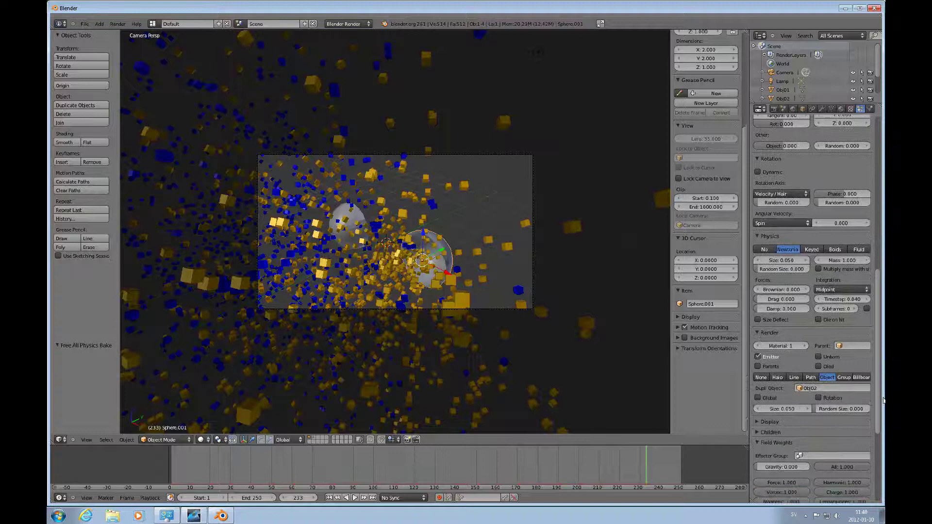
scroll(791, 368, down, 3)
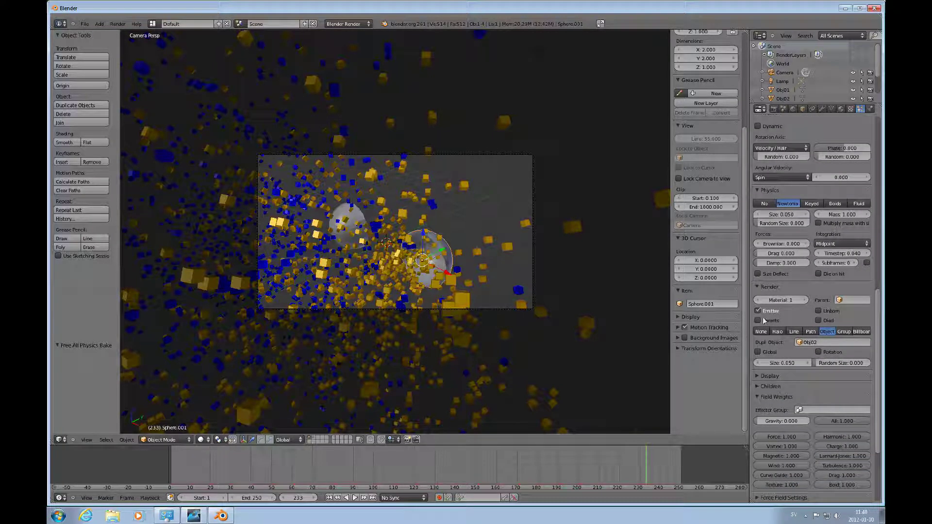
click(758, 311)
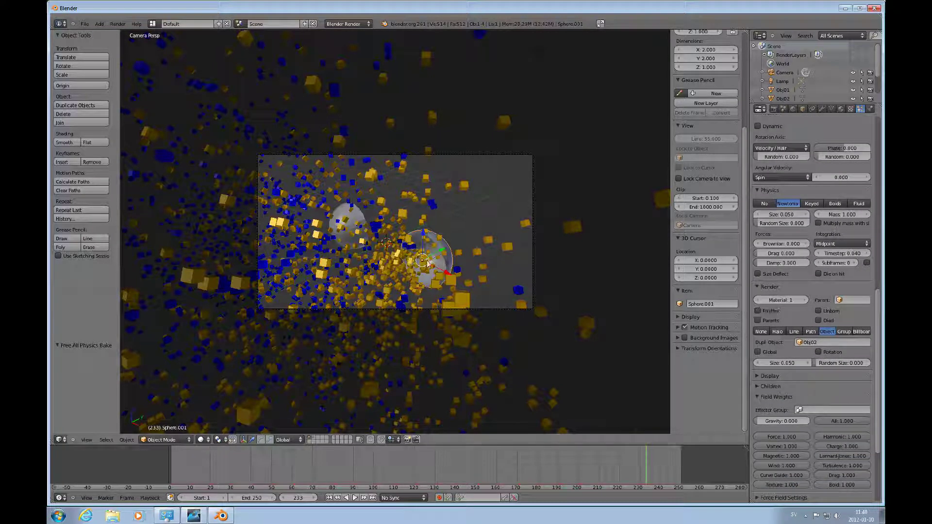
- Render the current frame to check the hidden emitter, and return to the 3D view
key(F12)
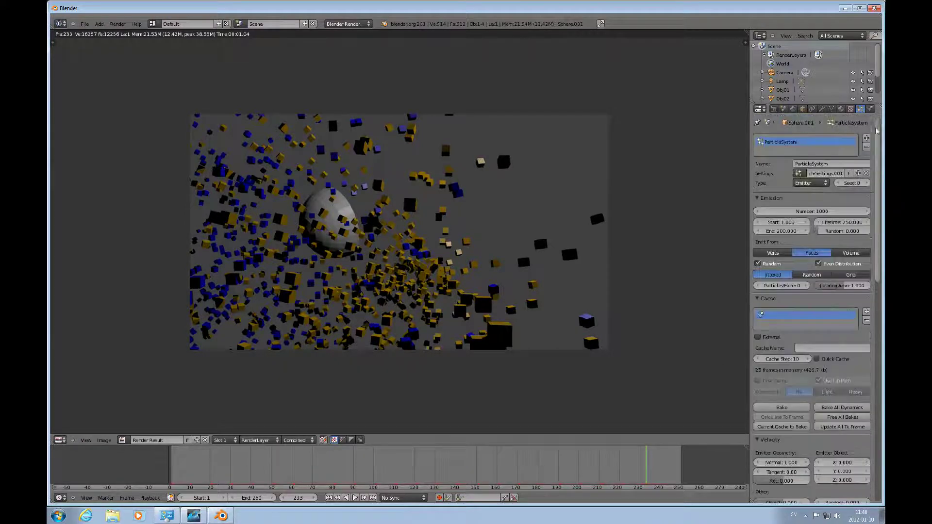
click(60, 440)
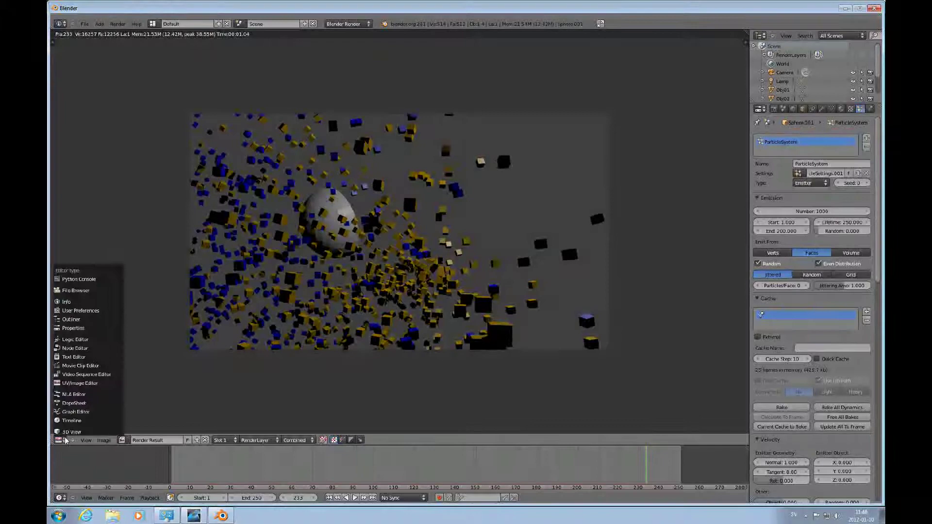
click(82, 423)
- Set the normal emission velocity of the orange-emitting half-sphere's particle system to 5
scroll(433, 320, up, 4)
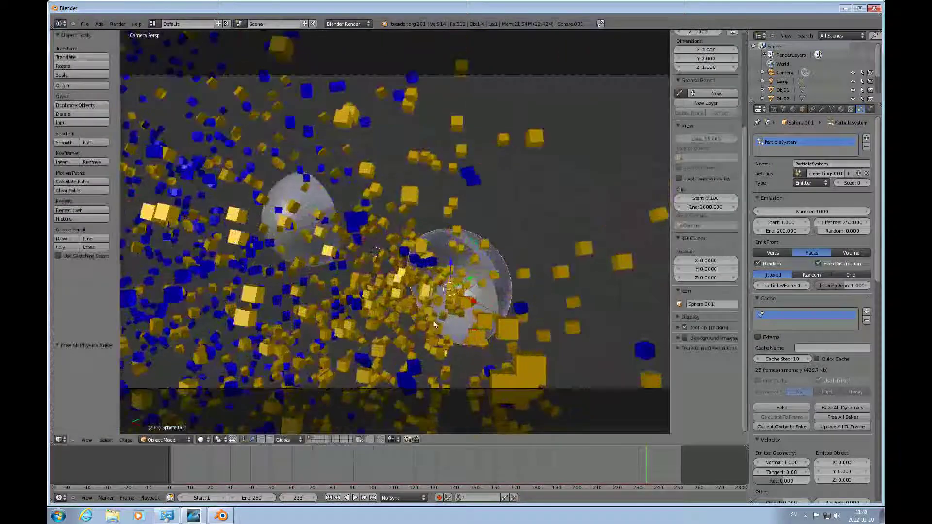
scroll(433, 320, down, 3)
middle_drag(444, 286, 432, 313)
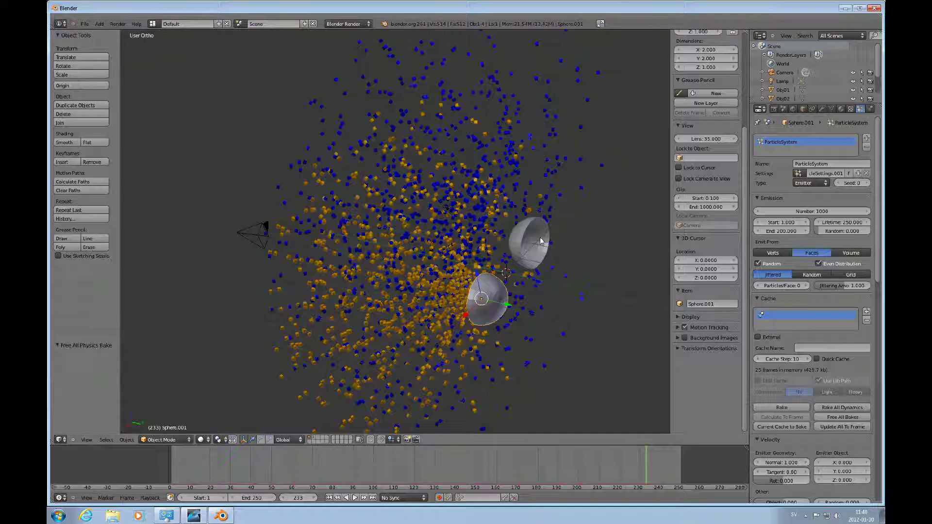
middle_drag(541, 242, 596, 249)
scroll(587, 246, up, 3)
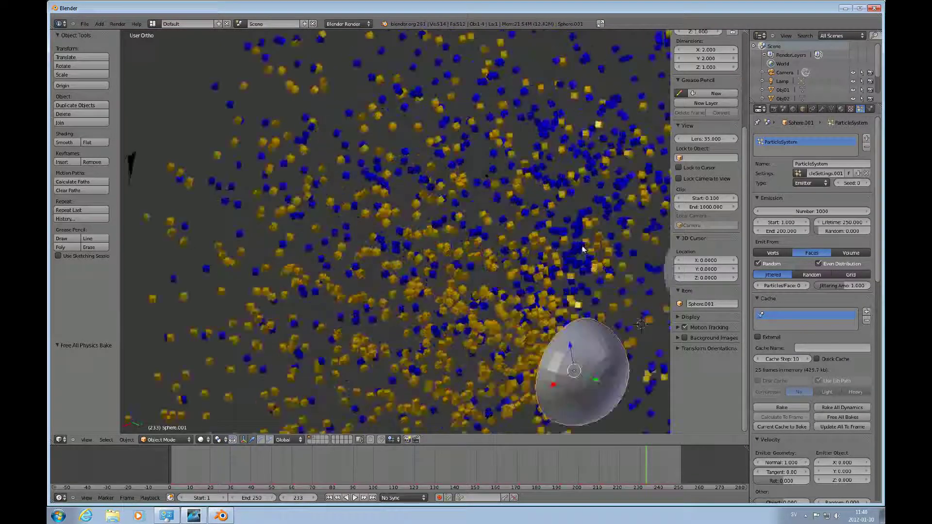
scroll(582, 249, down, 3)
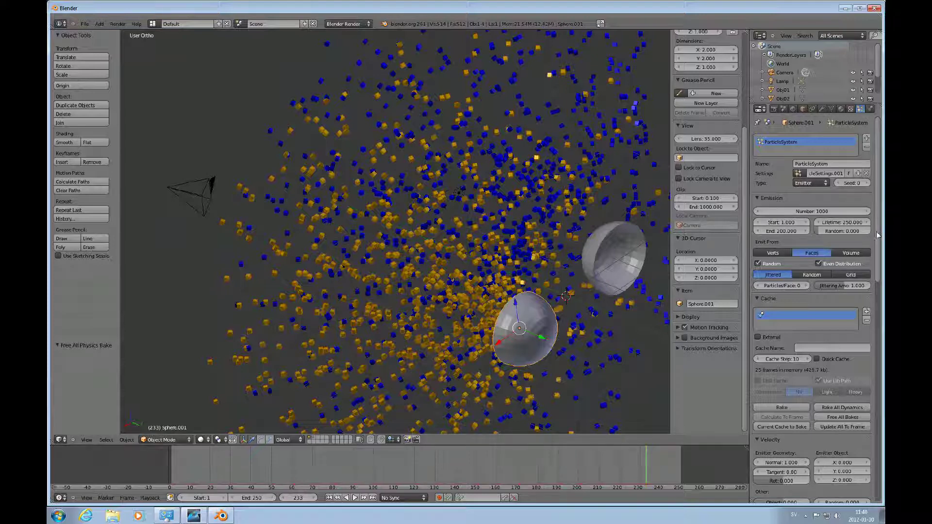
scroll(879, 226, down, 1)
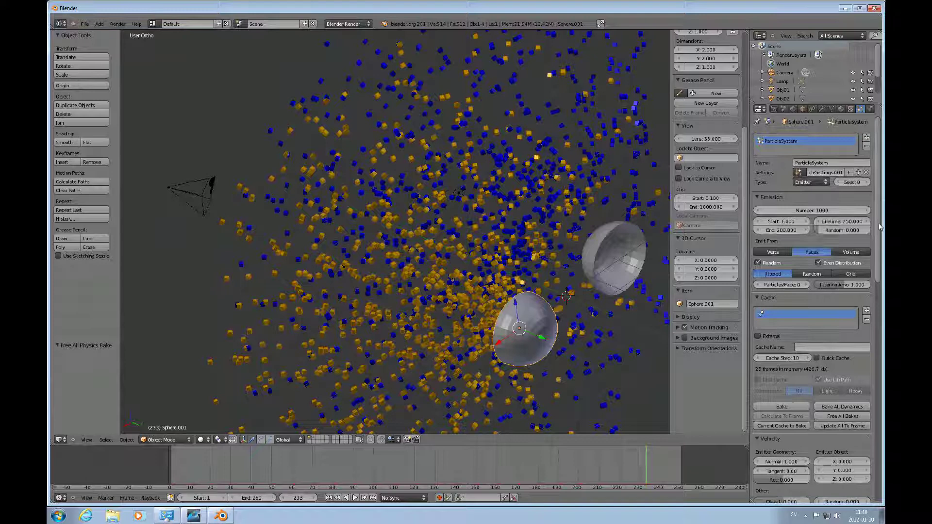
scroll(879, 226, down, 8)
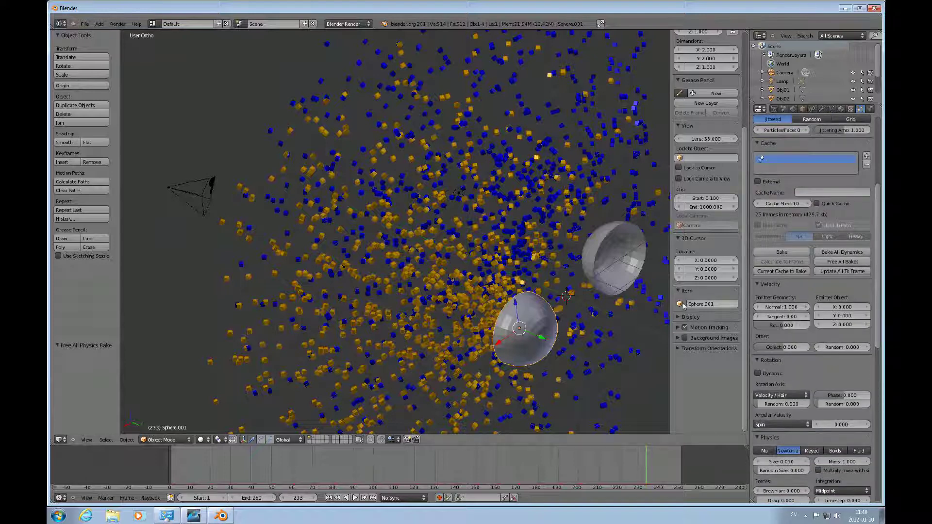
click(791, 307)
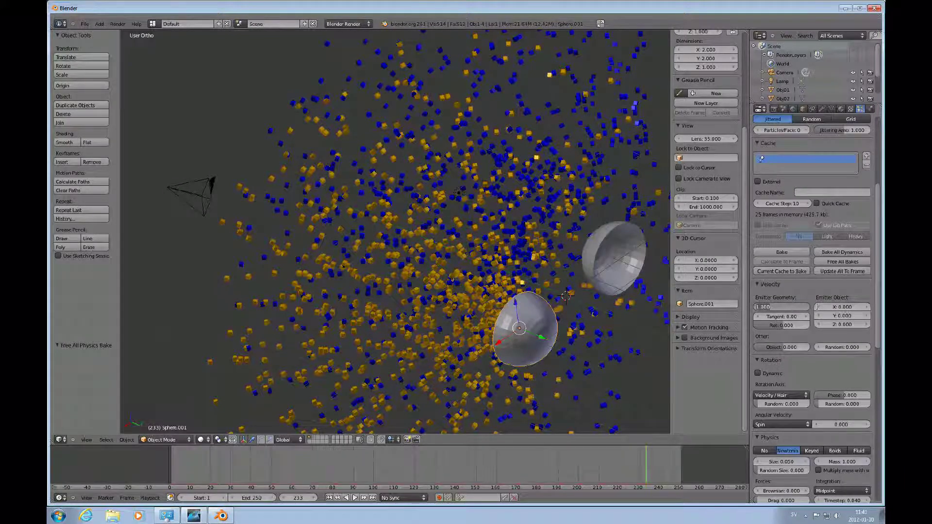
text(5)
key(Return)
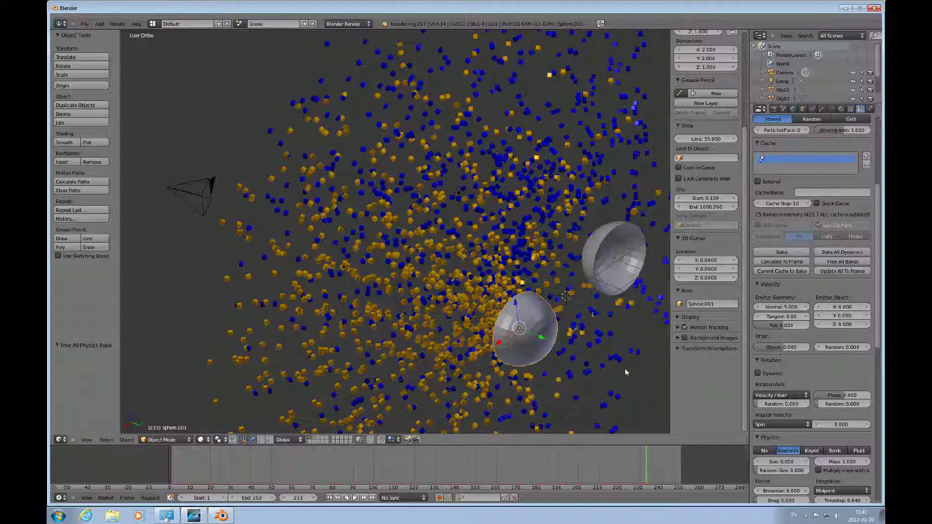
- Play the animation from the first frame and stop it at frame 200 to check the faster orange cubes
click(329, 498)
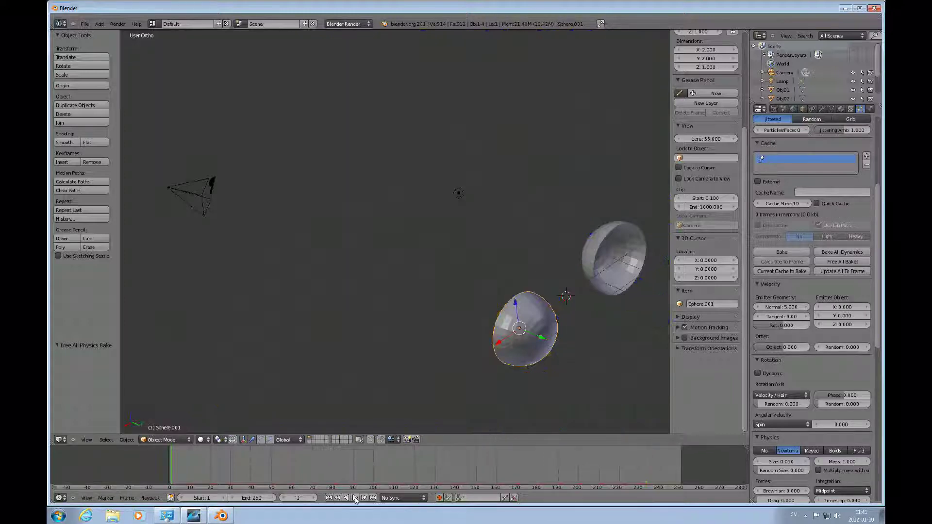
click(355, 497)
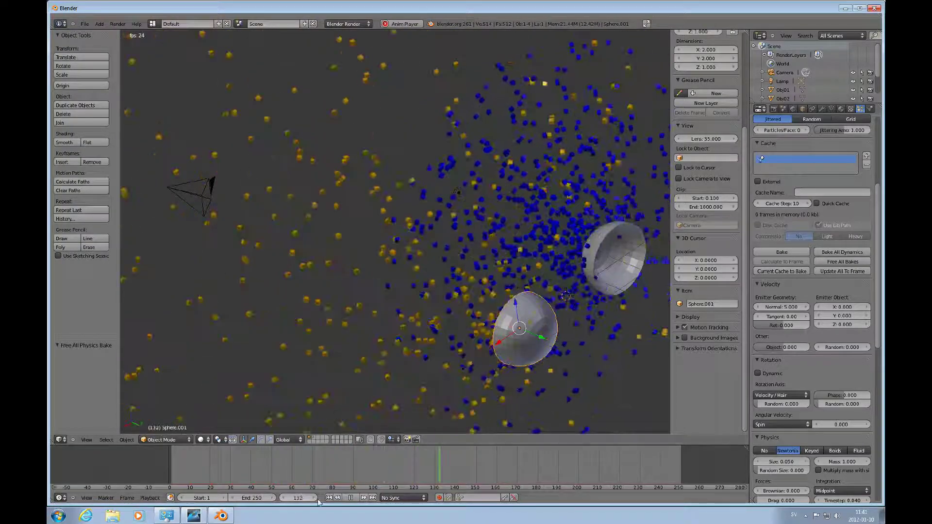
click(352, 498)
- Look through the camera, render frame 200, and return to the 3D view
key(KP_5)
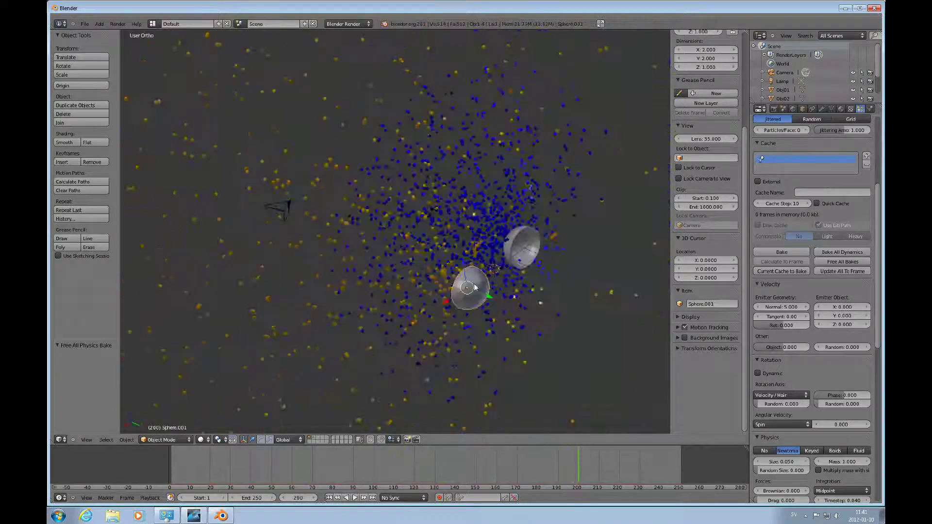
key(KP_0)
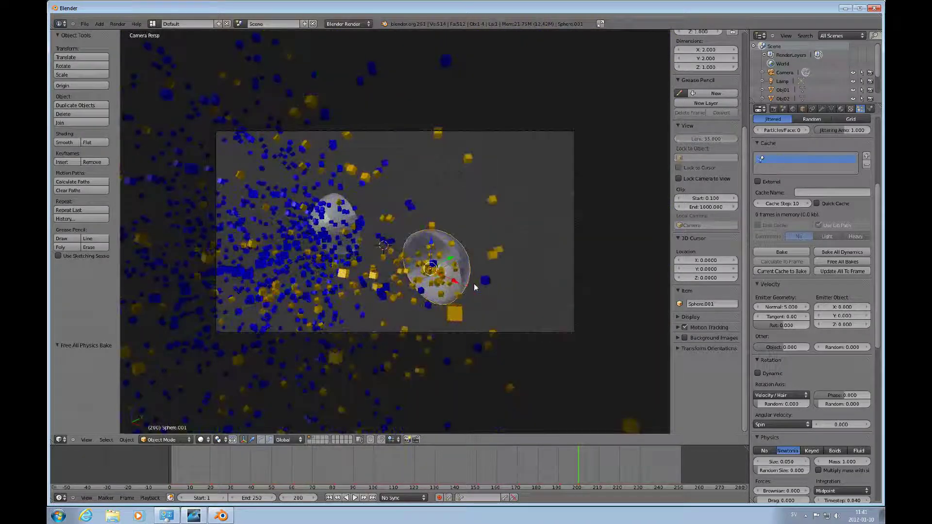
key(F12)
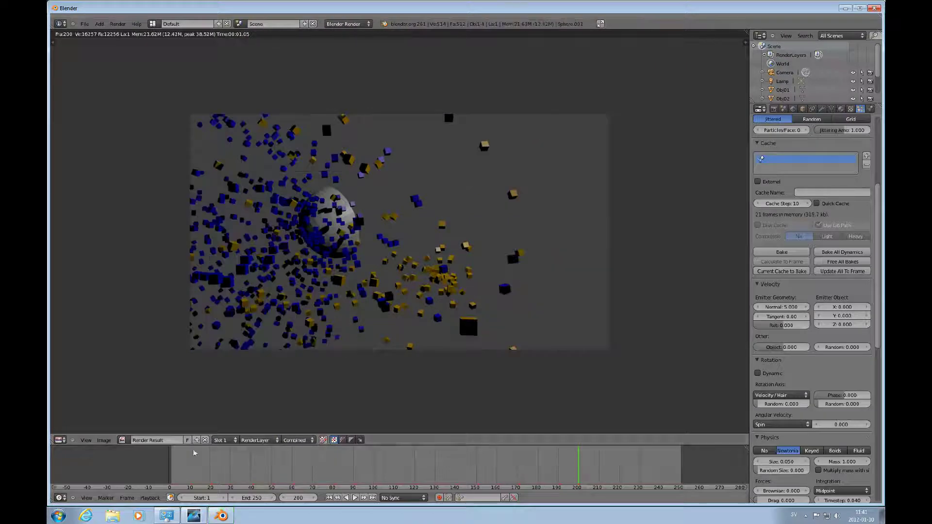
click(60, 440)
click(70, 430)
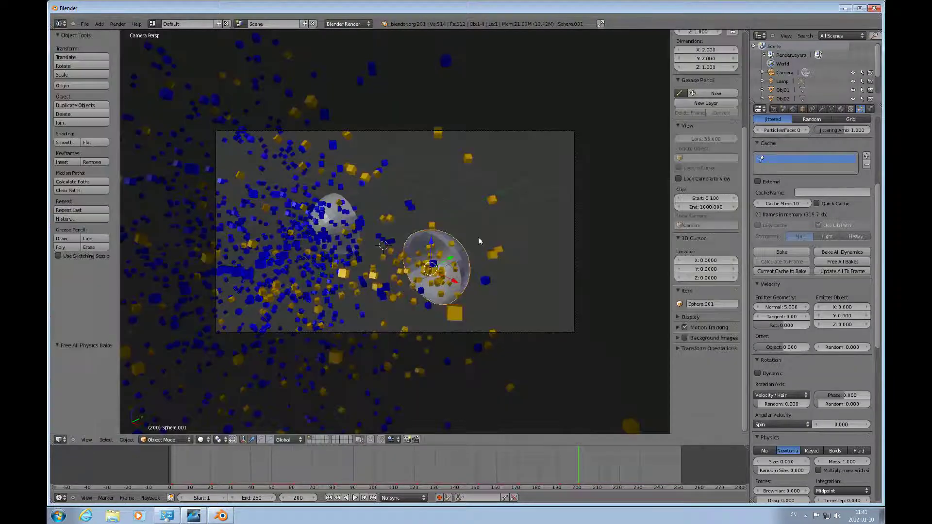